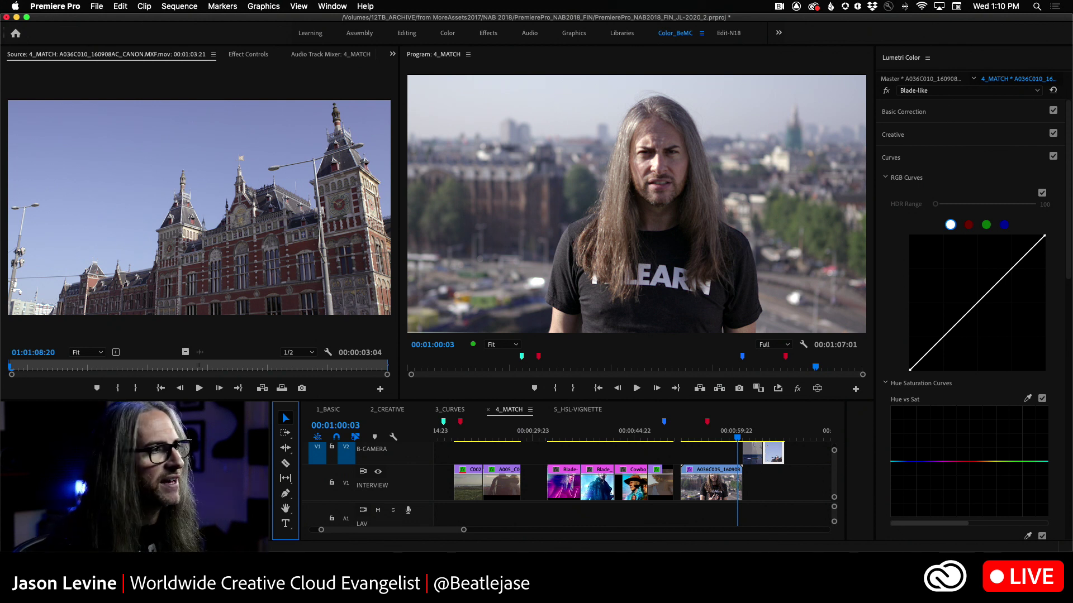
{"action": "left_click", "coordinate": [1071, 65]}
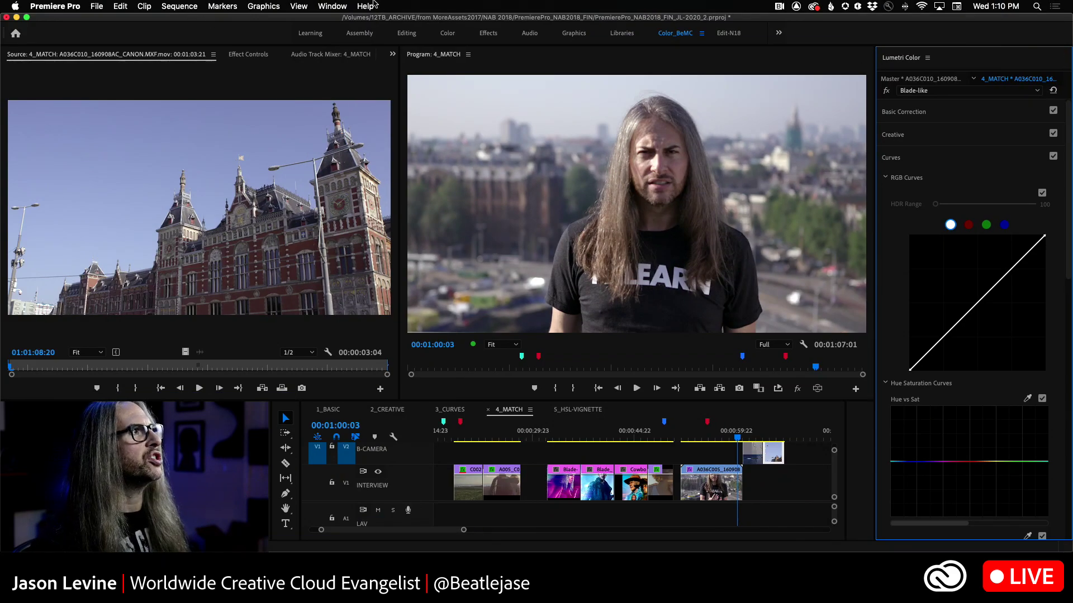
{"action": "left_click", "coordinate": [333, 6]}
{"action": "mouse_move", "coordinate": [345, 22]}
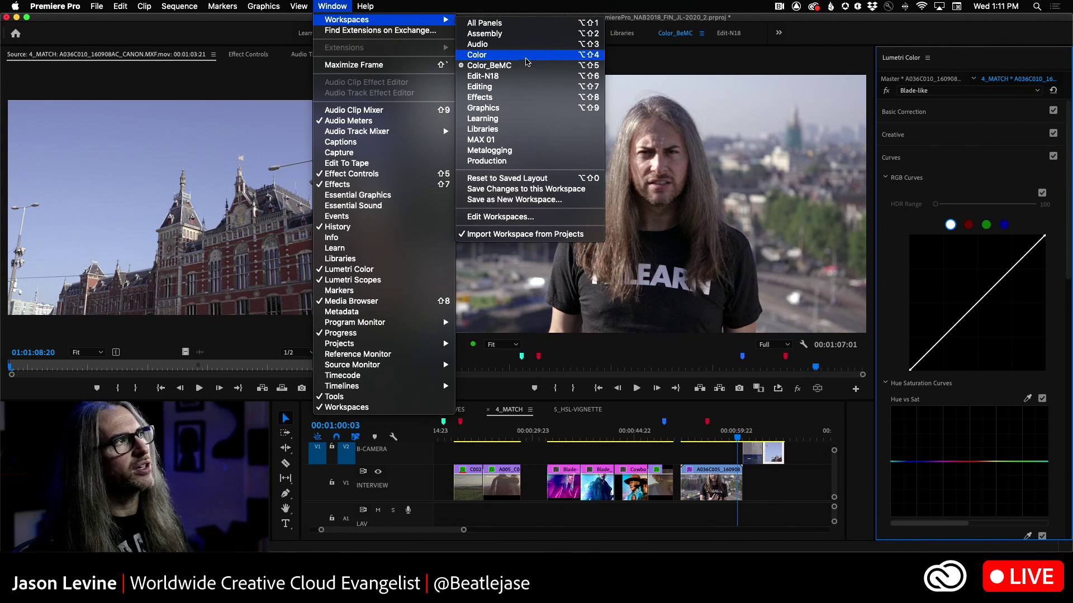
{"action": "left_click", "coordinate": [439, 5]}
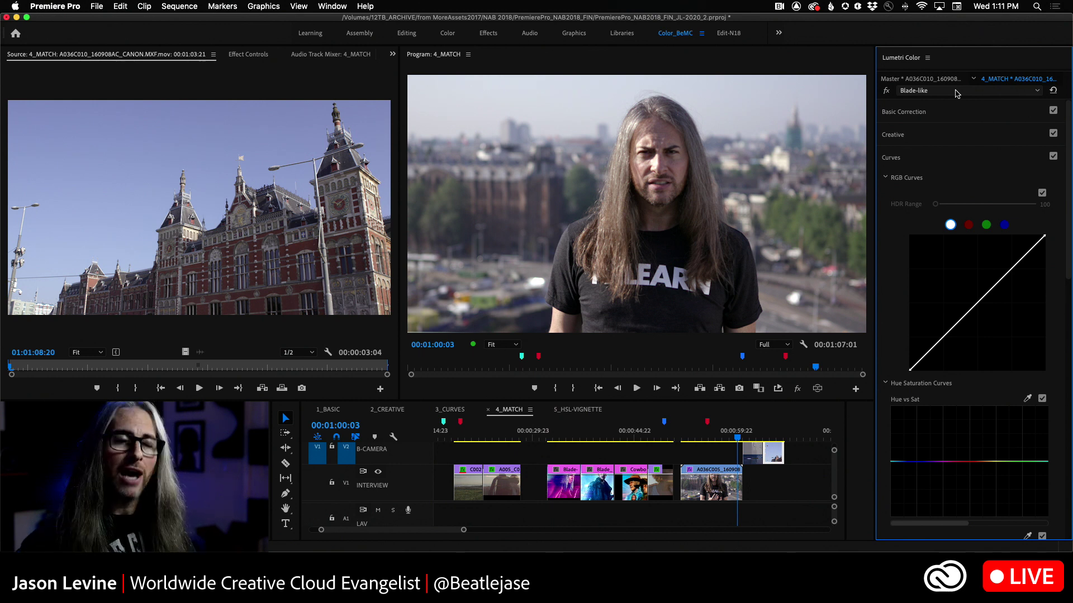
Step: Show the comparison view and apply a color match with face detection to clip A036C005, using the woman's frame at 00:00:48:18 as reference
{"action": "left_click", "coordinate": [922, 164]}
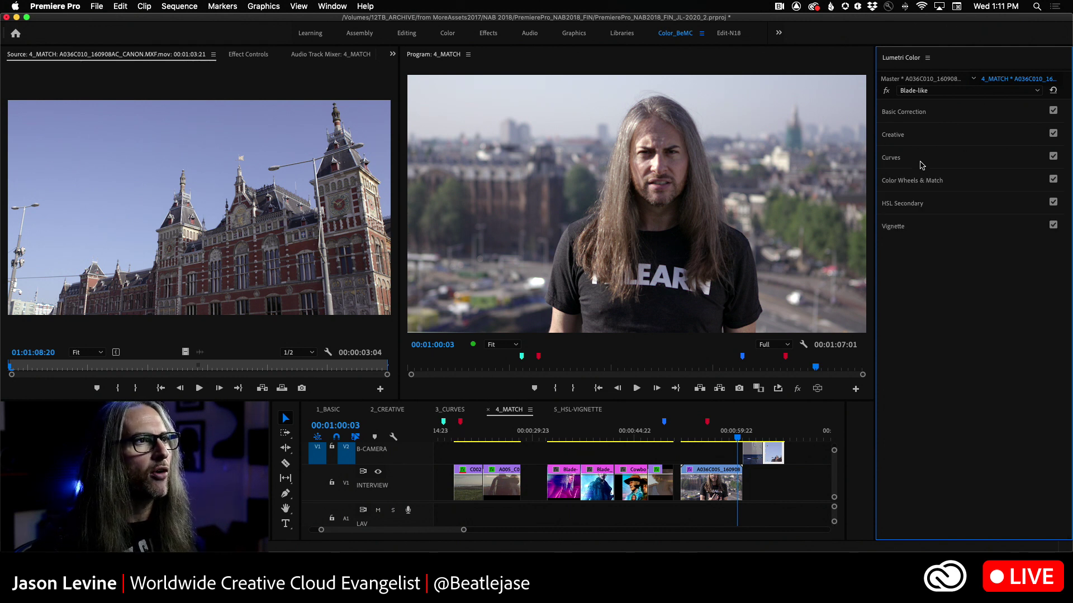
{"action": "left_click", "coordinate": [989, 182]}
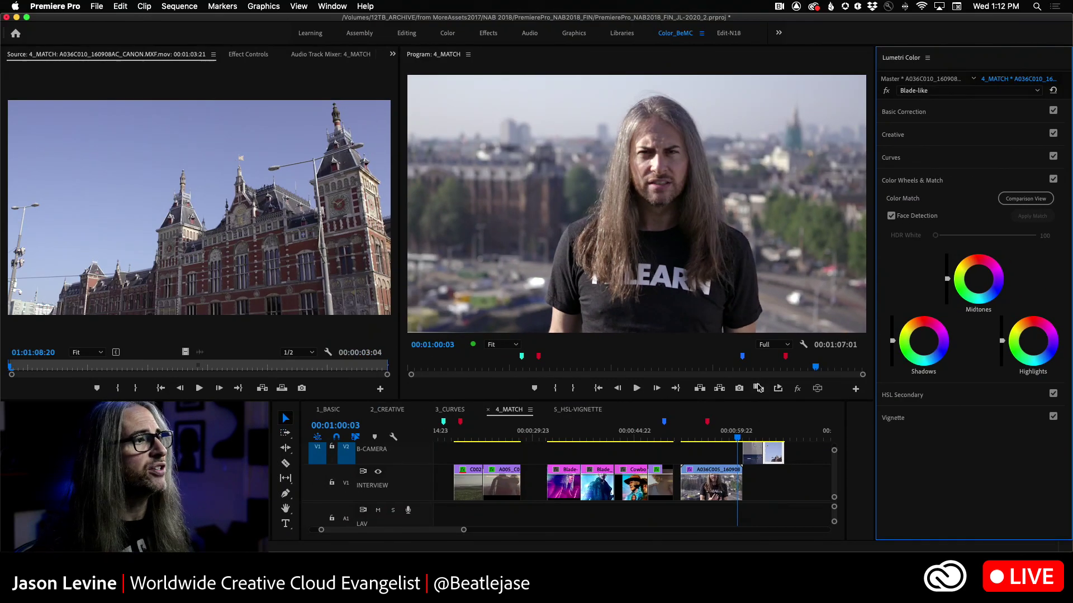
{"action": "left_click", "coordinate": [1040, 200]}
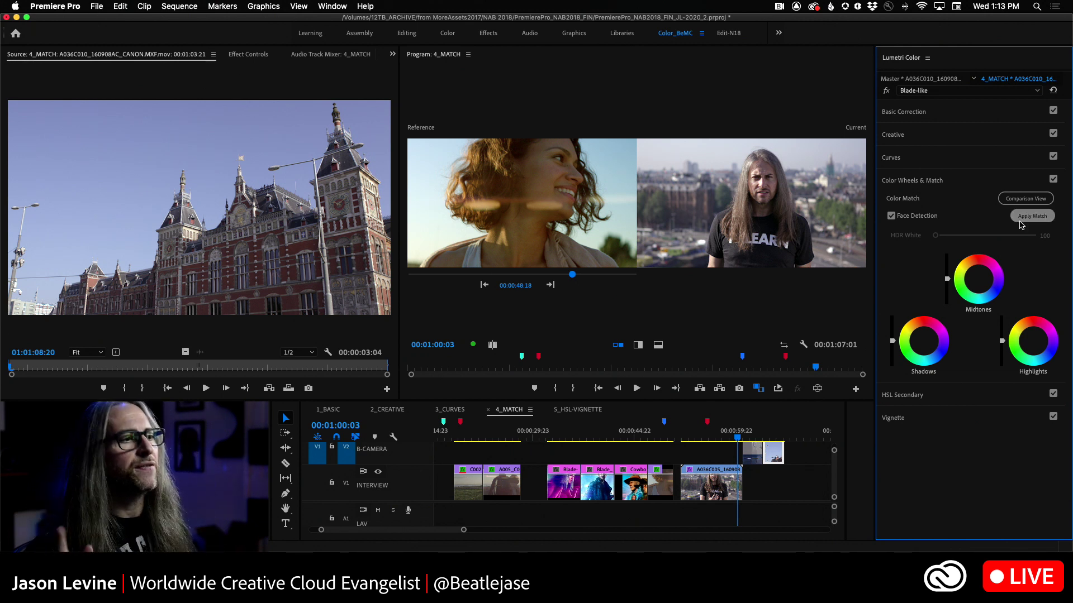
{"action": "left_click", "coordinate": [717, 488]}
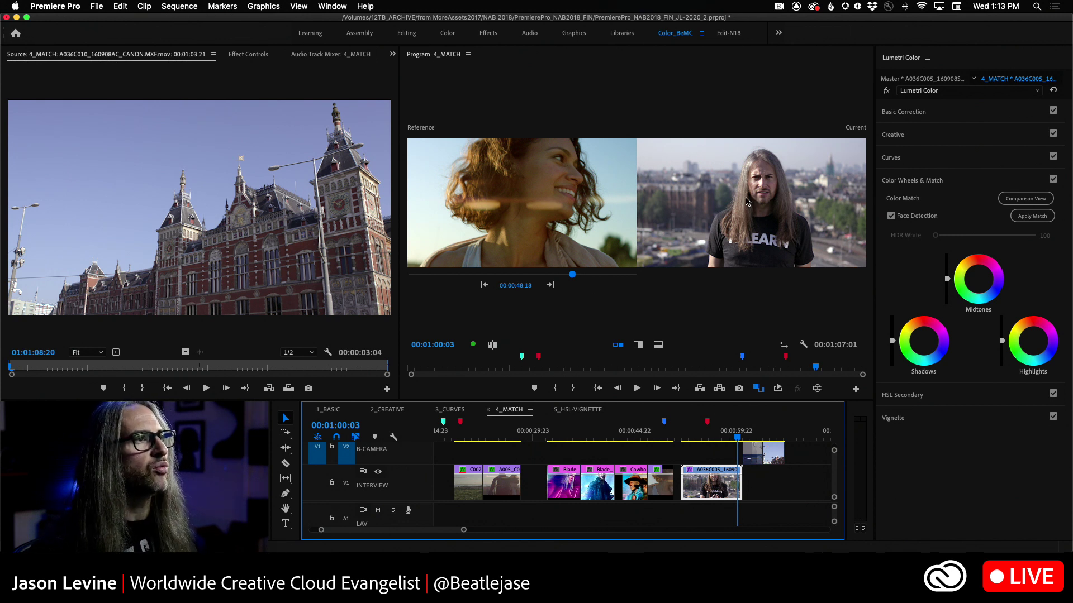
{"action": "left_click", "coordinate": [1026, 219]}
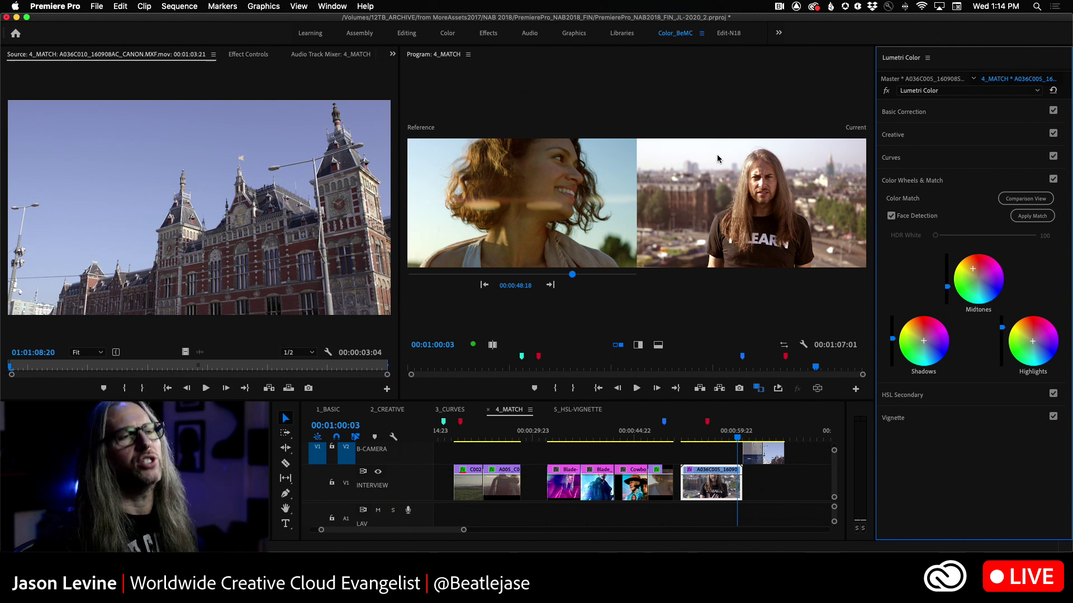
Step: Boost the sky's blue saturation with a narrow peak on the Hue vs Sat curve, and leave the comparison view
{"action": "left_click", "coordinate": [986, 159]}
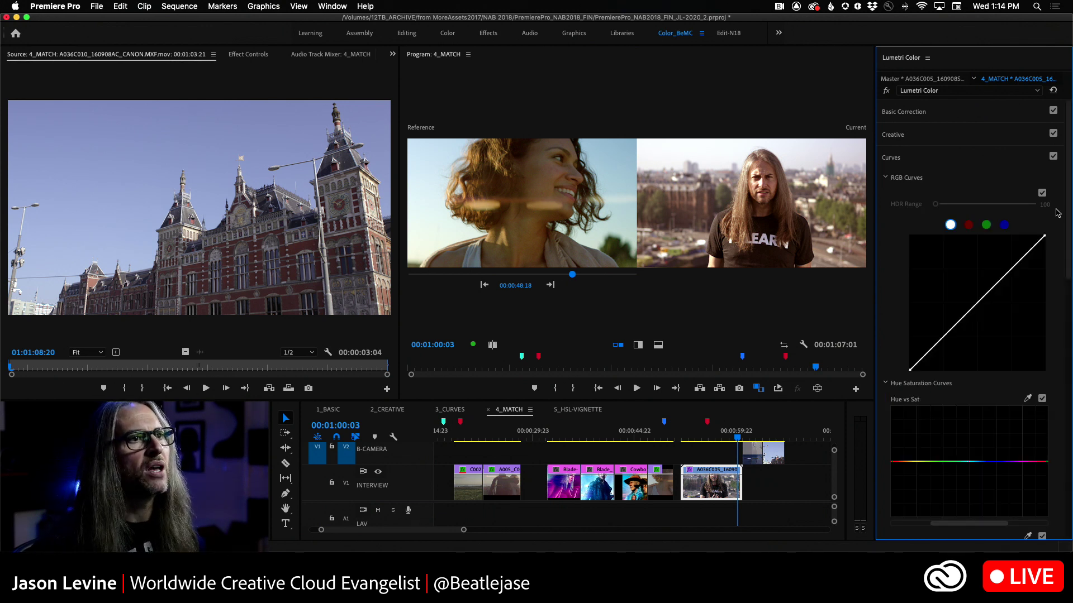
{"action": "left_click_drag", "start_coordinate": [1069, 202], "coordinate": [1070, 307]}
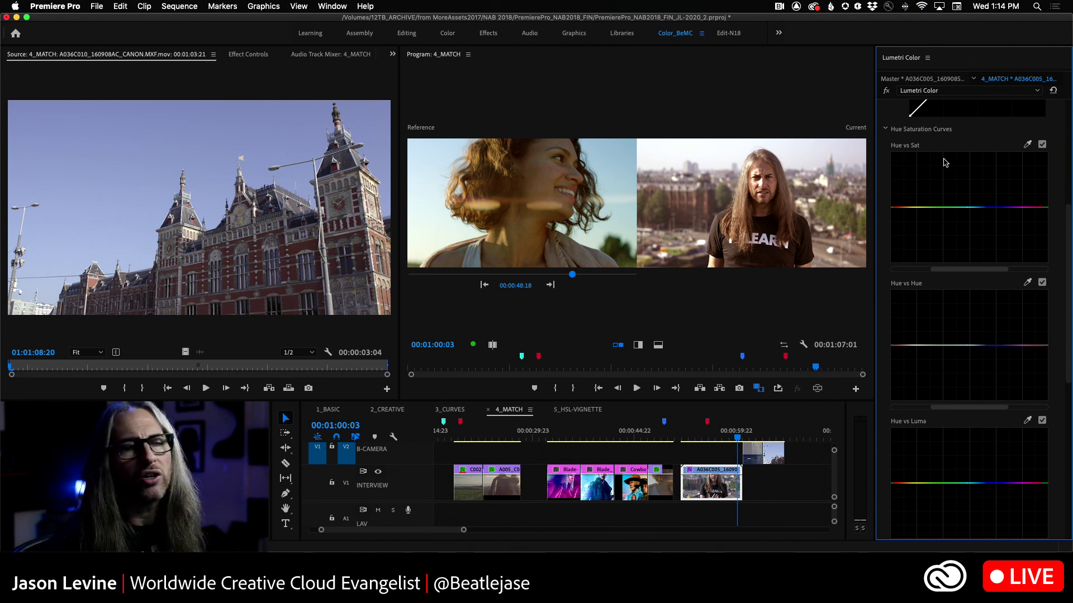
{"action": "scroll", "coordinate": [1006, 179], "scroll_direction": "up", "scroll_amount": 1}
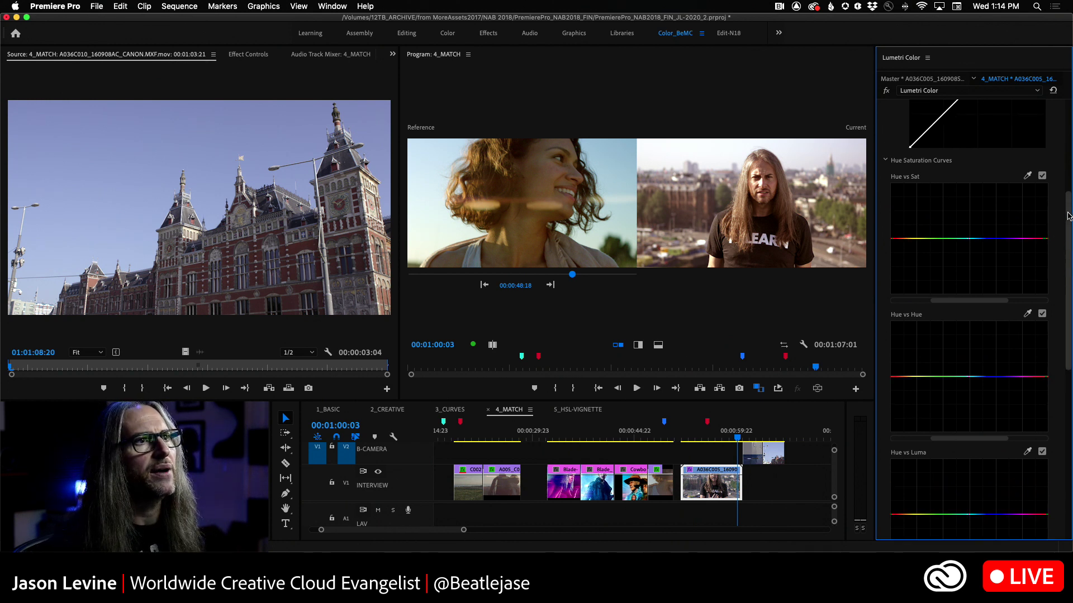
{"action": "left_click", "coordinate": [1027, 176]}
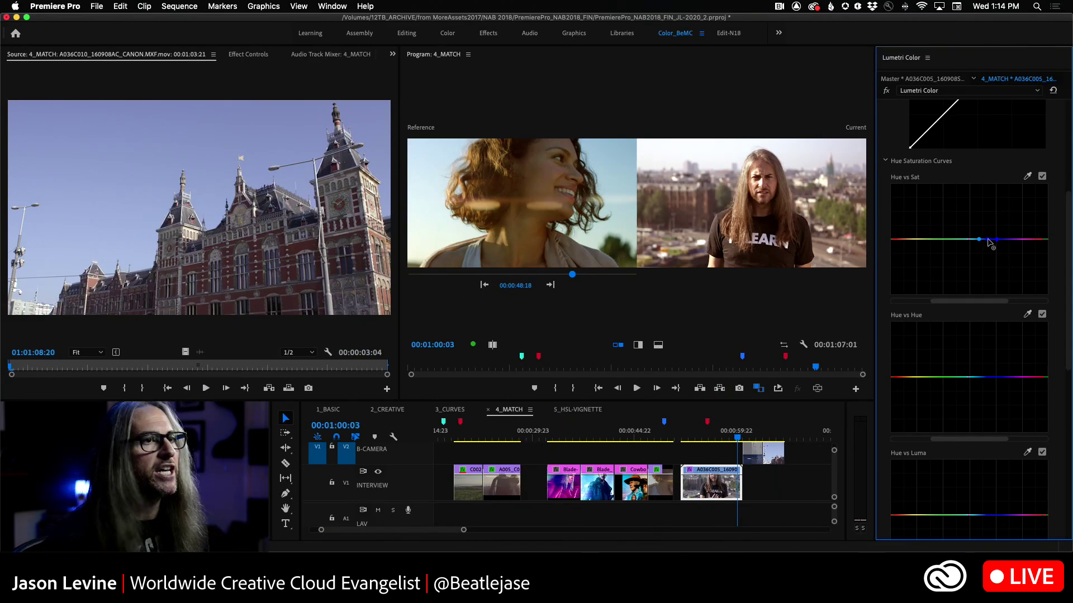
{"action": "left_click_drag", "start_coordinate": [988, 240], "coordinate": [989, 200]}
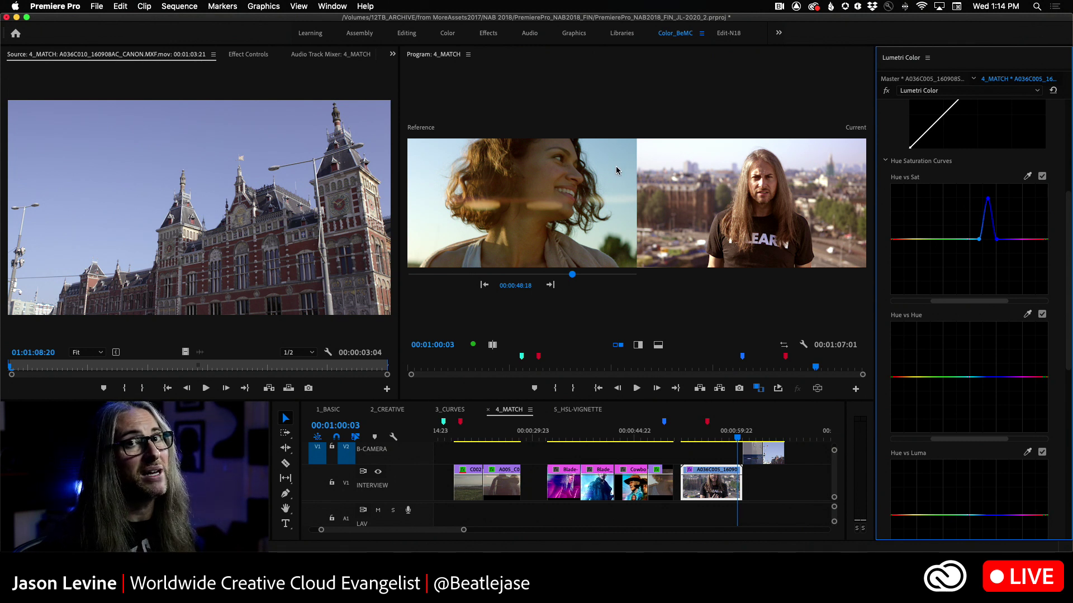
{"action": "left_click", "coordinate": [758, 388]}
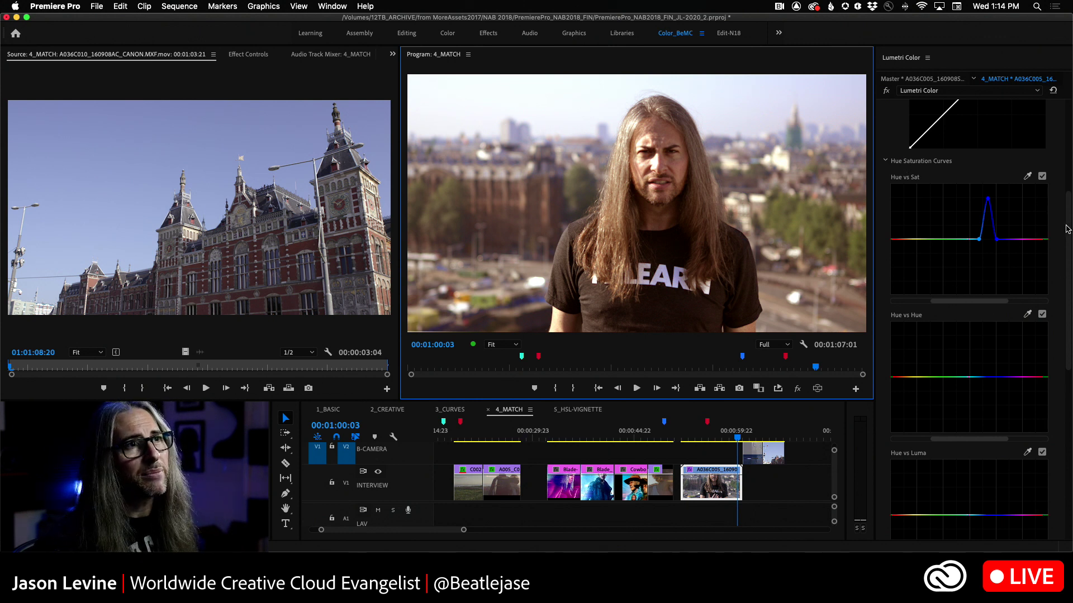
Step: Open the HSL Secondary controls and set the key color by sampling the sky above the skyline
{"action": "scroll", "coordinate": [1060, 219], "scroll_direction": "up", "scroll_amount": 5}
{"action": "scroll", "coordinate": [1065, 175], "scroll_direction": "up", "scroll_amount": 2}
{"action": "left_click", "coordinate": [918, 161]}
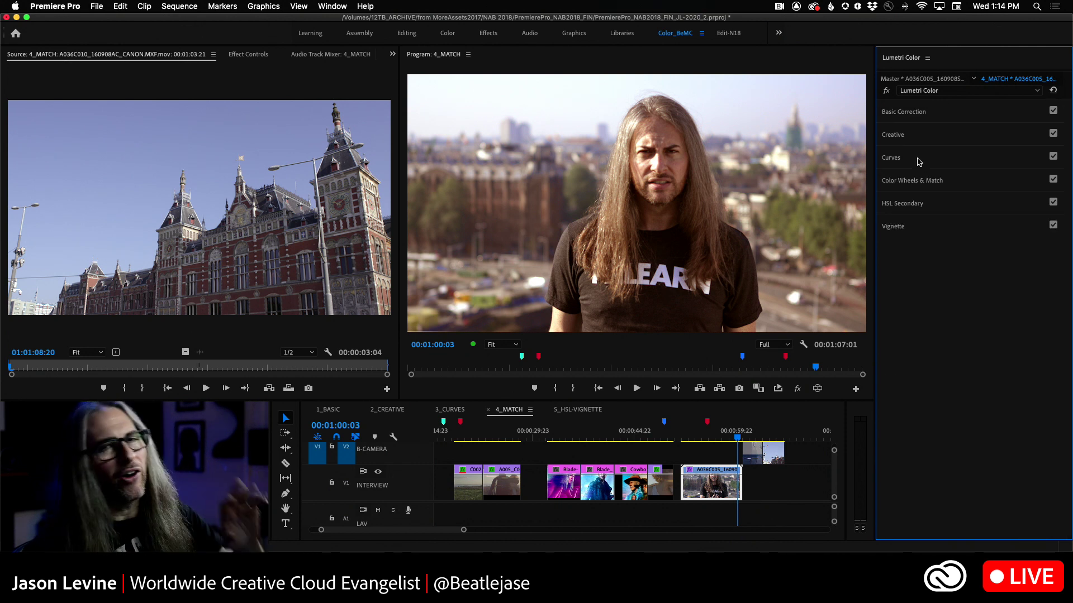
{"action": "left_click", "coordinate": [952, 207]}
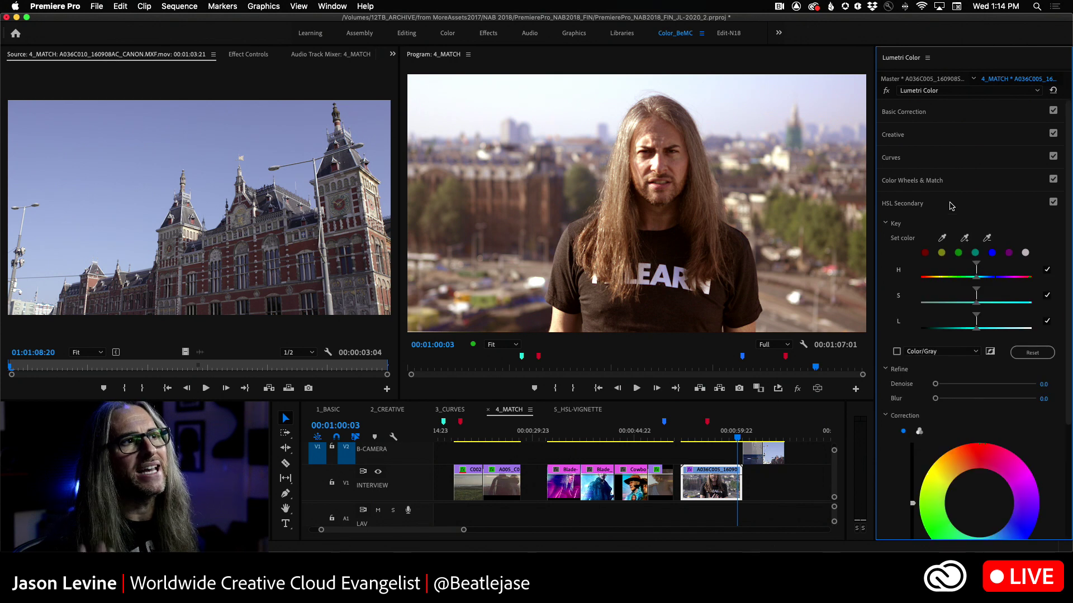
{"action": "scroll", "coordinate": [927, 114], "scroll_direction": "down", "scroll_amount": 3}
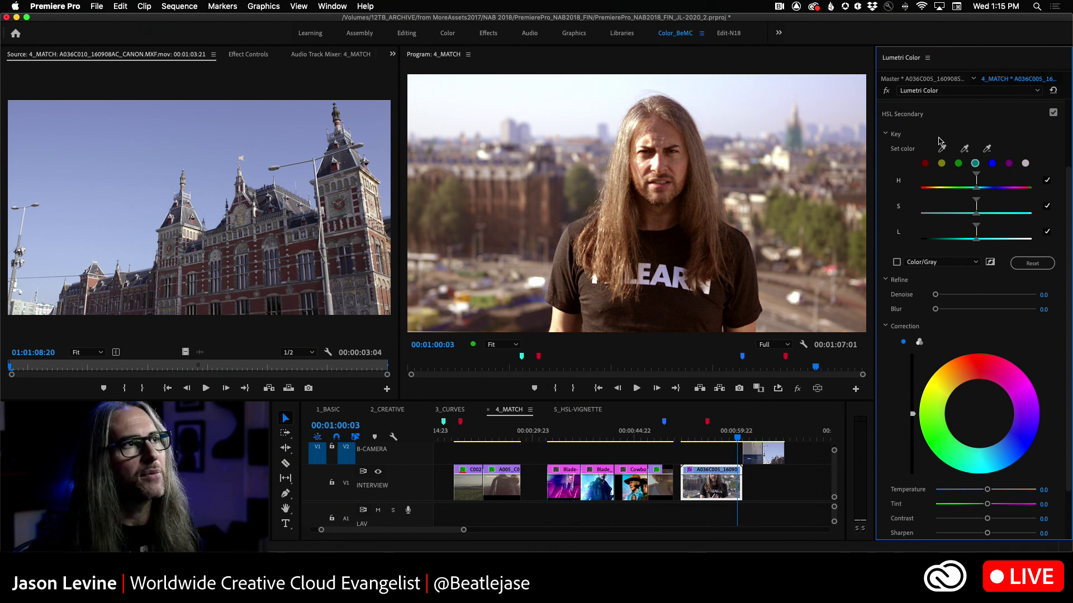
{"action": "left_click", "coordinate": [942, 150]}
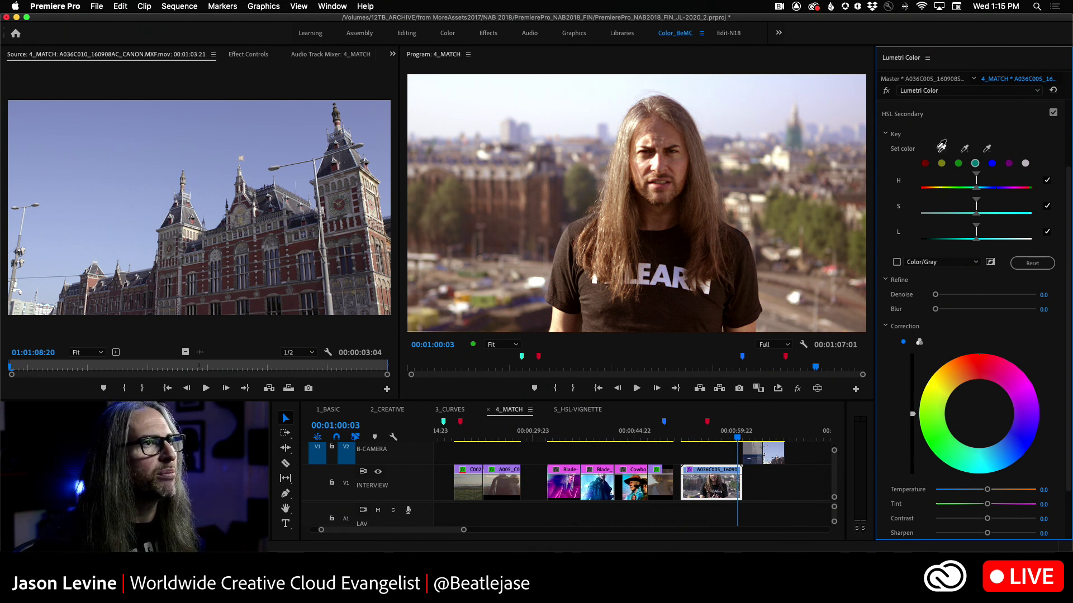
{"action": "left_click", "coordinate": [585, 94]}
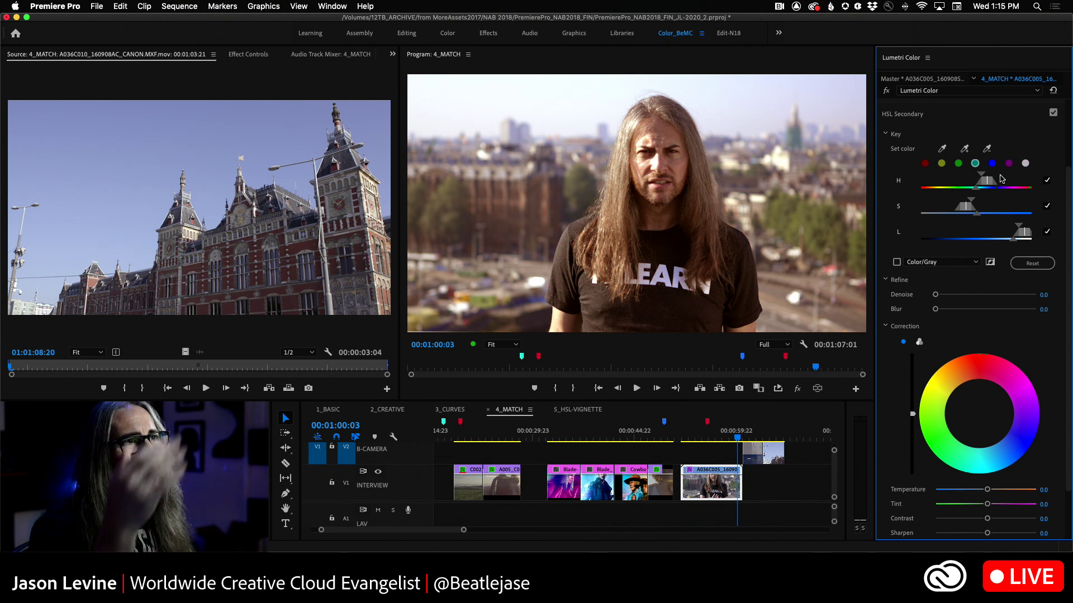
Step: Show the key as a Color/Gray mask and widen its saturation and luminance falloff to cover more of the sky
{"action": "left_click", "coordinate": [908, 264]}
{"action": "left_click", "coordinate": [896, 262]}
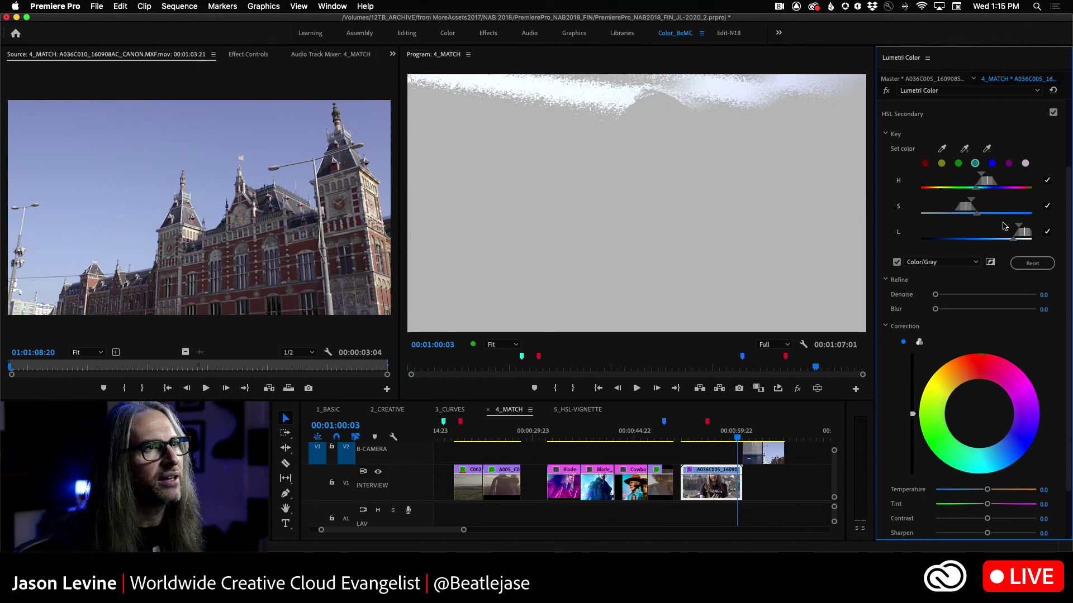
{"action": "left_click_drag", "start_coordinate": [977, 214], "coordinate": [1015, 216]}
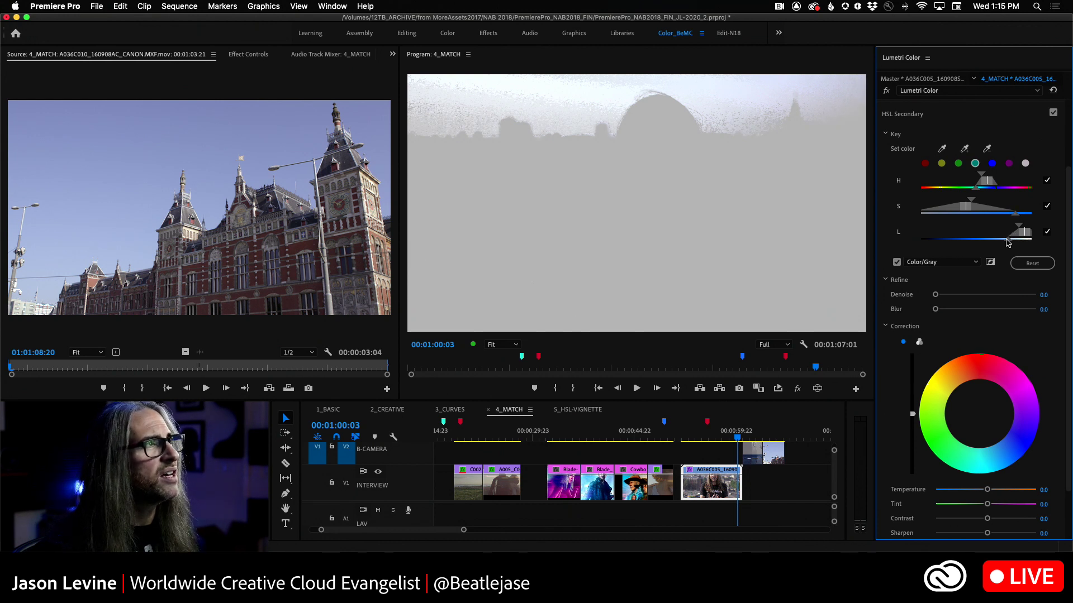
{"action": "left_click_drag", "start_coordinate": [1000, 241], "coordinate": [1004, 240]}
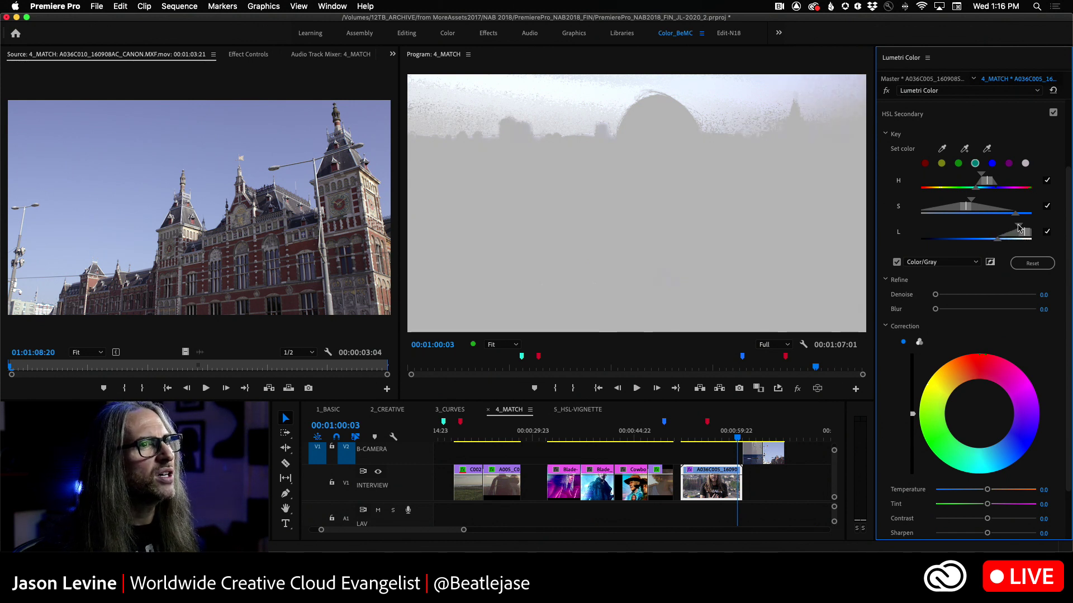
{"action": "left_click_drag", "start_coordinate": [1021, 228], "coordinate": [1019, 228]}
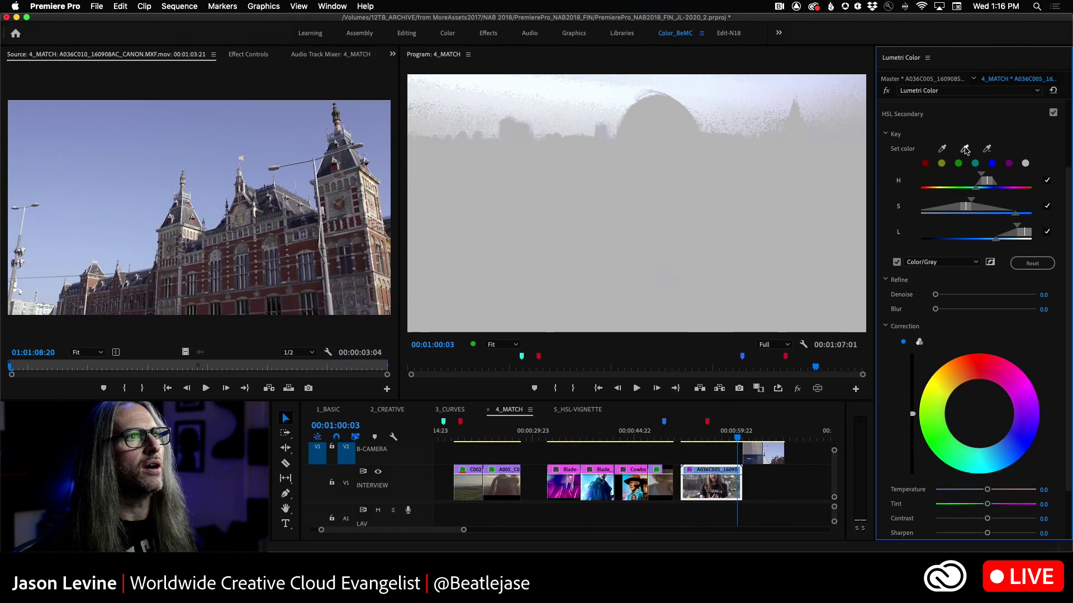
Step: Add samples from both sides of the sky to the key, extend its luminance falloff and slightly tighten its saturation falloff
{"action": "left_click", "coordinate": [957, 151]}
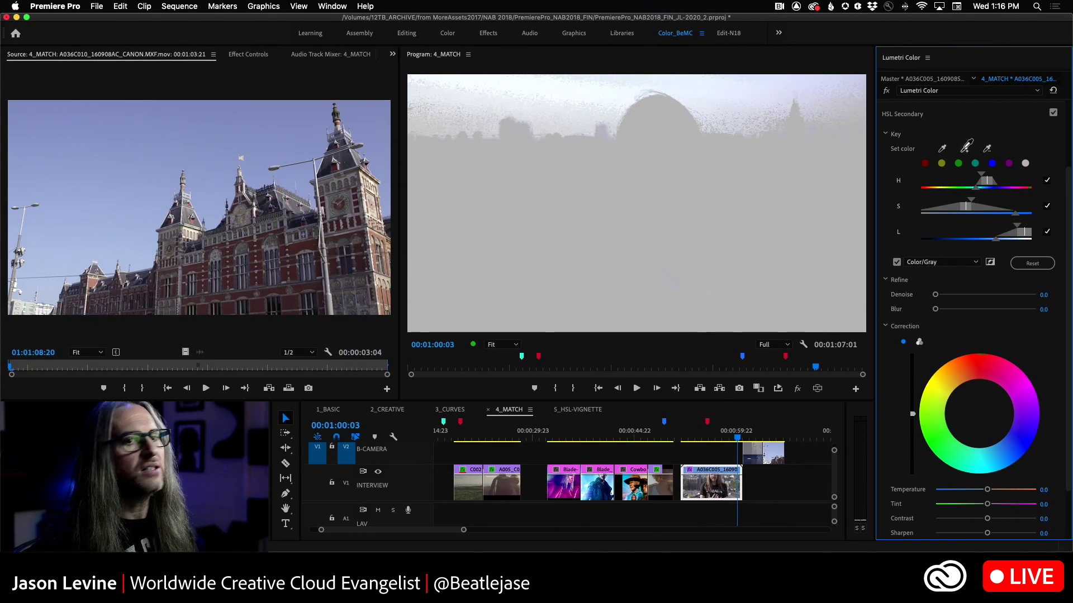
{"action": "left_click", "coordinate": [431, 117]}
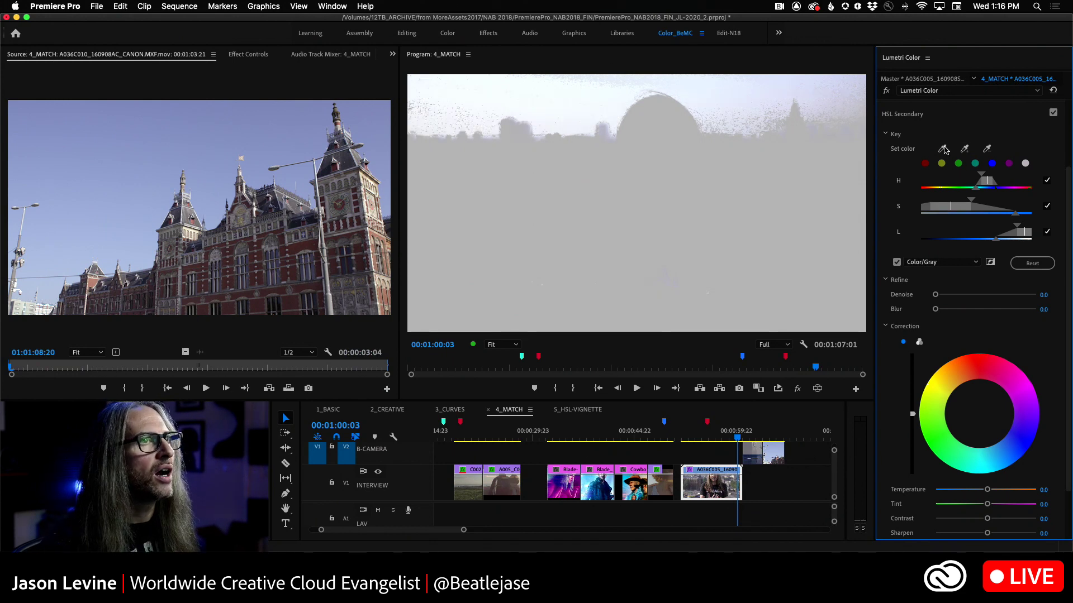
{"action": "left_click", "coordinate": [964, 147]}
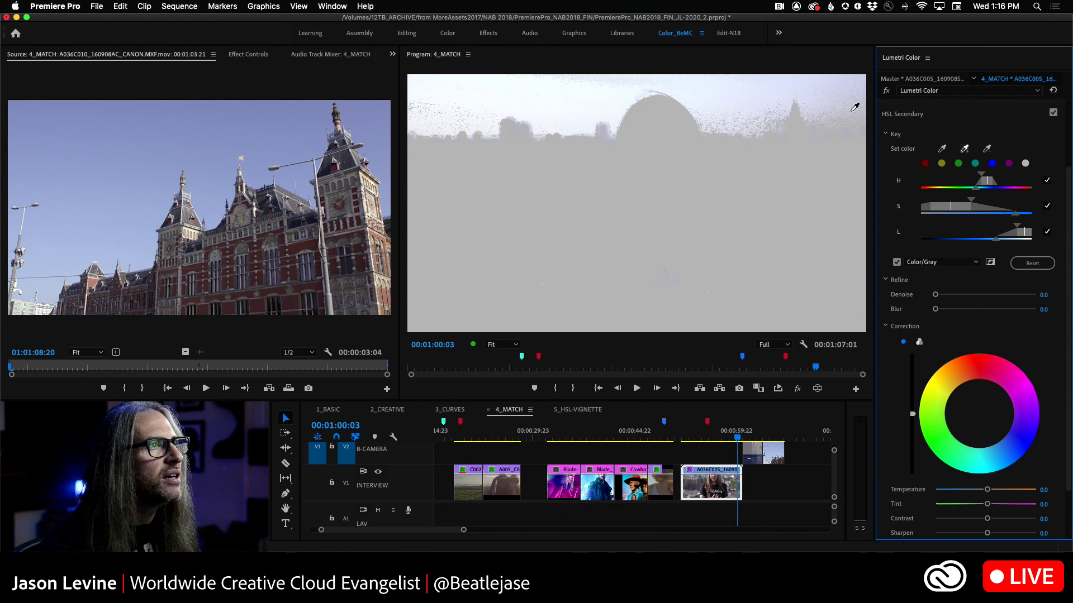
{"action": "left_click", "coordinate": [854, 107]}
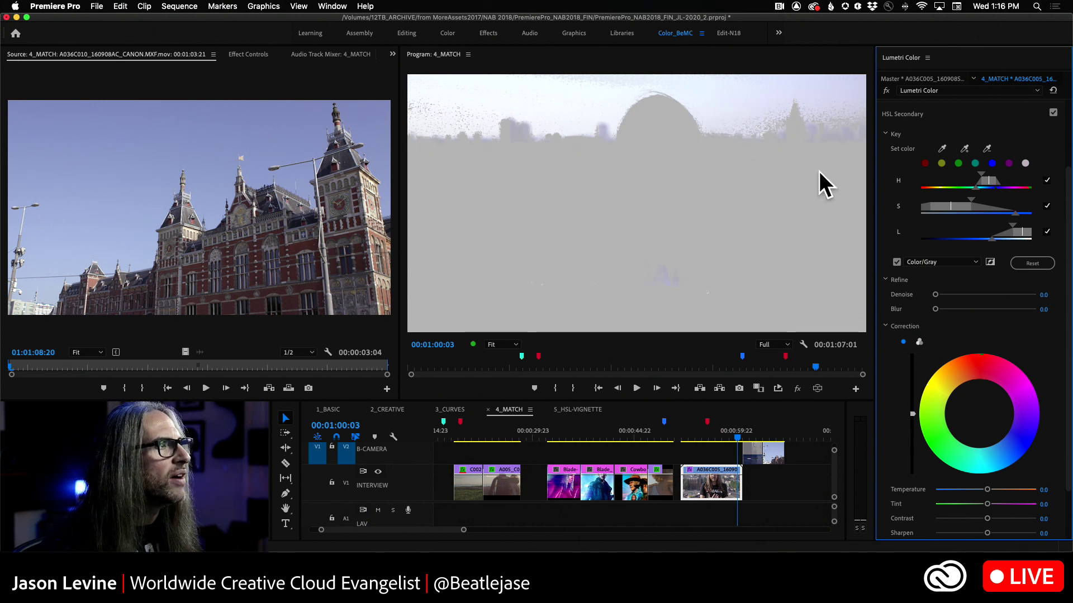
{"action": "mouse_move", "coordinate": [991, 242]}
{"action": "left_mouse_down"}
{"action": "mouse_move", "coordinate": [957, 240]}
{"action": "mouse_move", "coordinate": [986, 241]}
{"action": "left_mouse_up"}
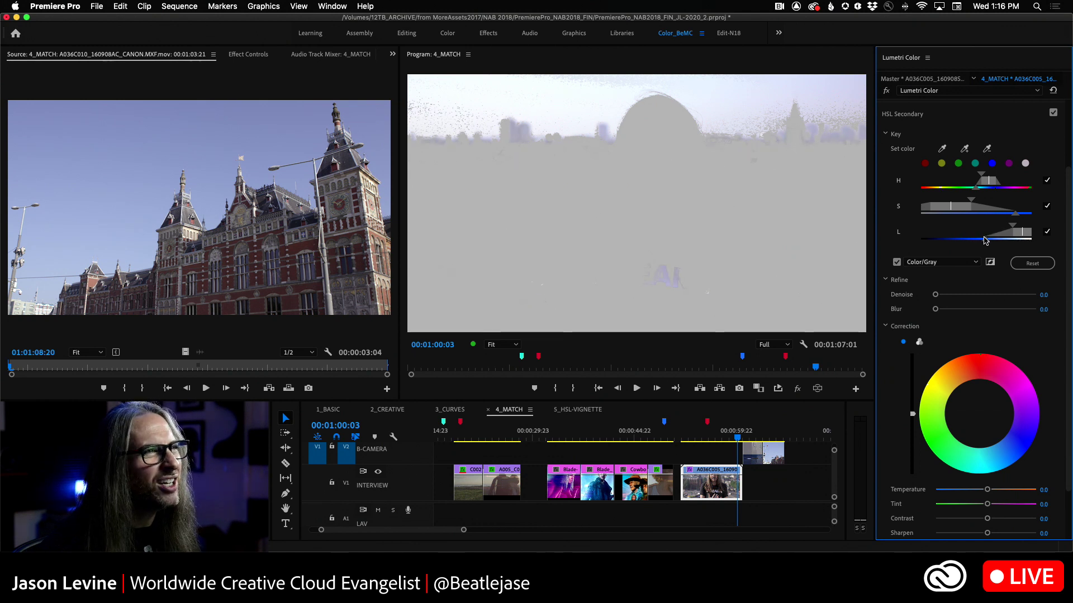
{"action": "left_click_drag", "start_coordinate": [971, 202], "coordinate": [1006, 214]}
Step: Add further sky samples near the frame's two side edges to the key, and turn off the Color/Gray mask preview
{"action": "left_click", "coordinate": [964, 149]}
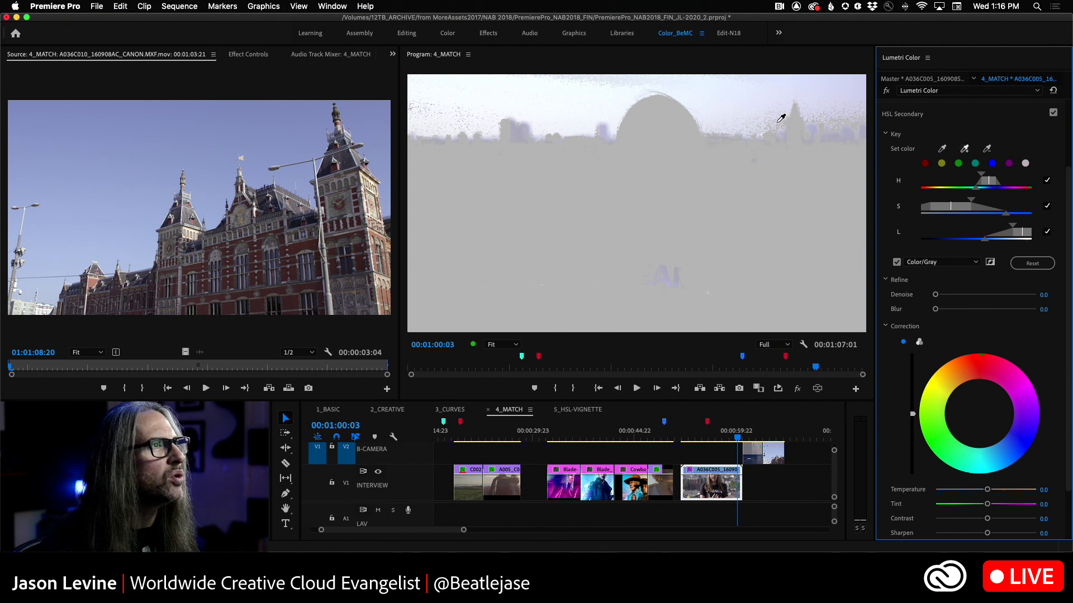
{"action": "left_click", "coordinate": [965, 149]}
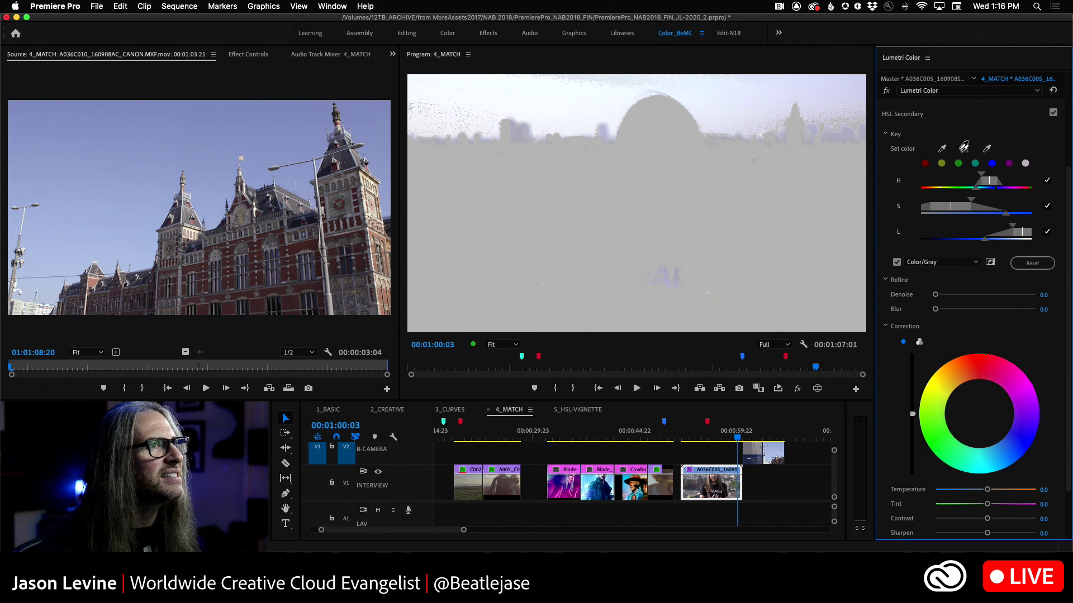
{"action": "left_click", "coordinate": [858, 113]}
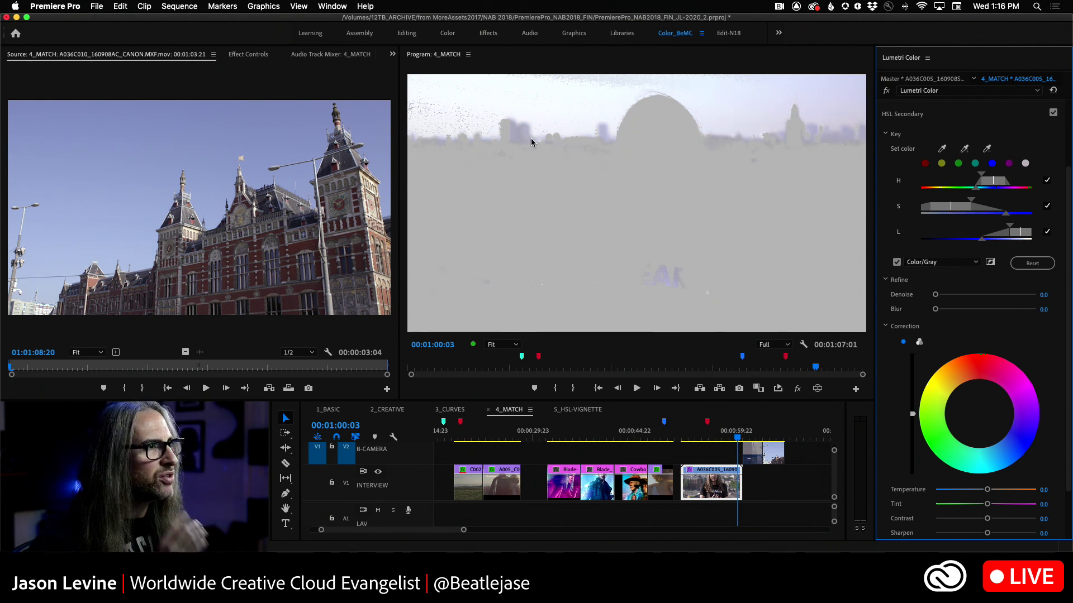
{"action": "left_click", "coordinate": [965, 148]}
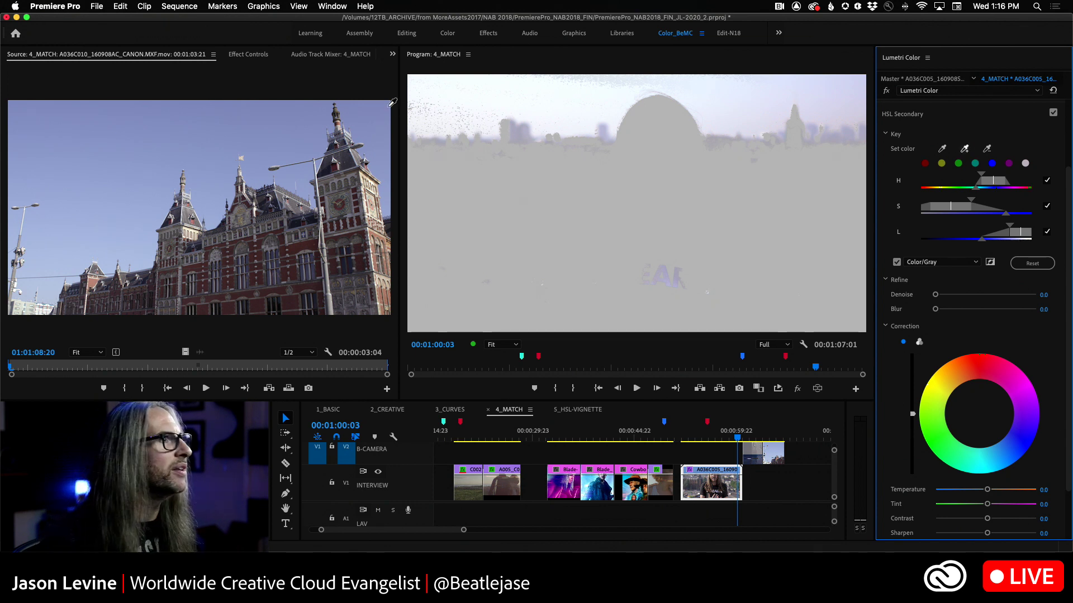
{"action": "left_click", "coordinate": [435, 128]}
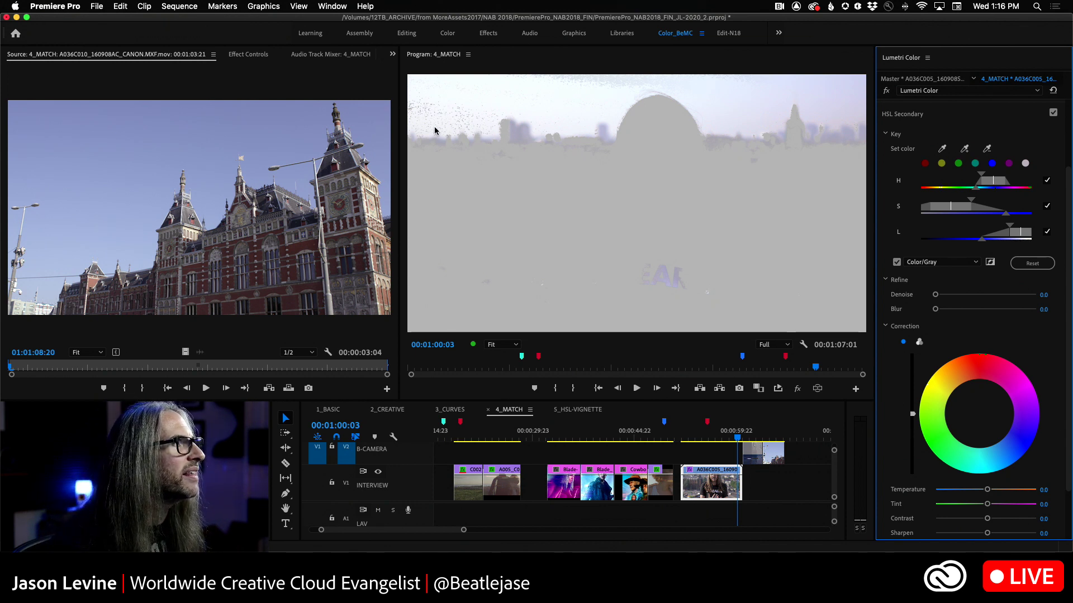
{"action": "left_click", "coordinate": [897, 263]}
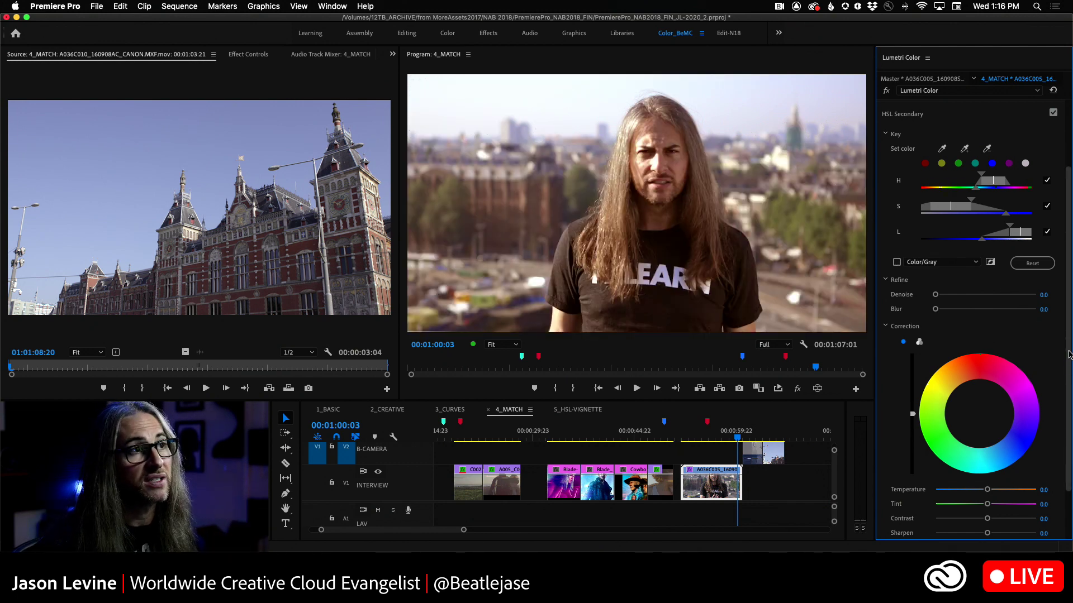
{"action": "scroll", "coordinate": [1069, 352], "scroll_direction": "down", "scroll_amount": 3}
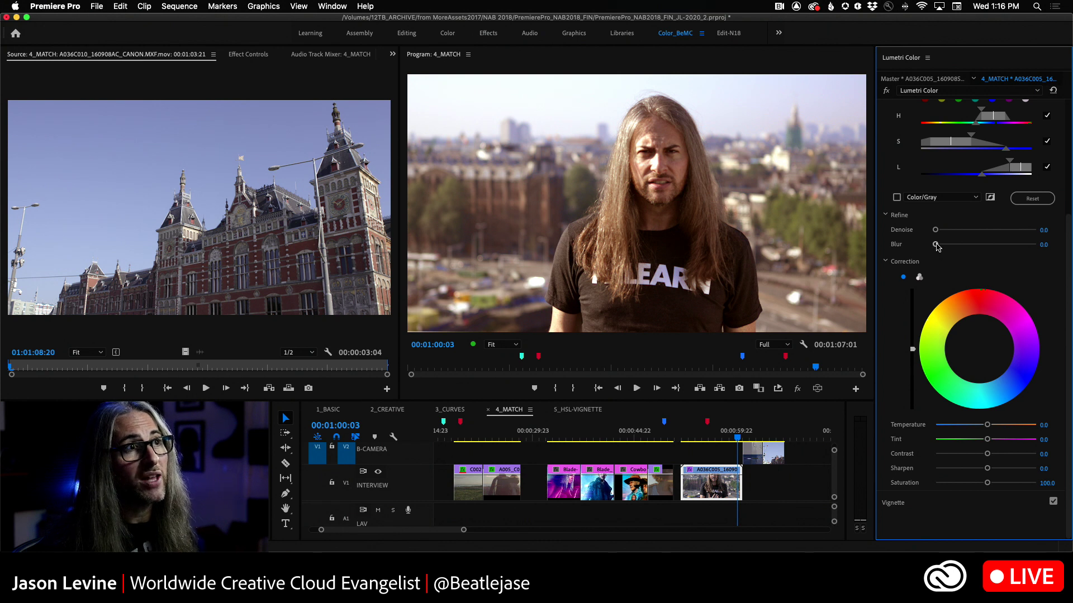
Step: Refine the sky key to Denoise 5.5 and Blur 1.8 while previewing the Color/Gray mask, and hide the mask again
{"action": "left_click", "coordinate": [897, 197]}
{"action": "mouse_move", "coordinate": [936, 232]}
{"action": "left_mouse_down"}
{"action": "mouse_move", "coordinate": [971, 230]}
{"action": "mouse_move", "coordinate": [942, 230]}
{"action": "mouse_move", "coordinate": [951, 245]}
{"action": "left_mouse_up"}
{"action": "left_click_drag", "start_coordinate": [948, 247], "coordinate": [941, 231]}
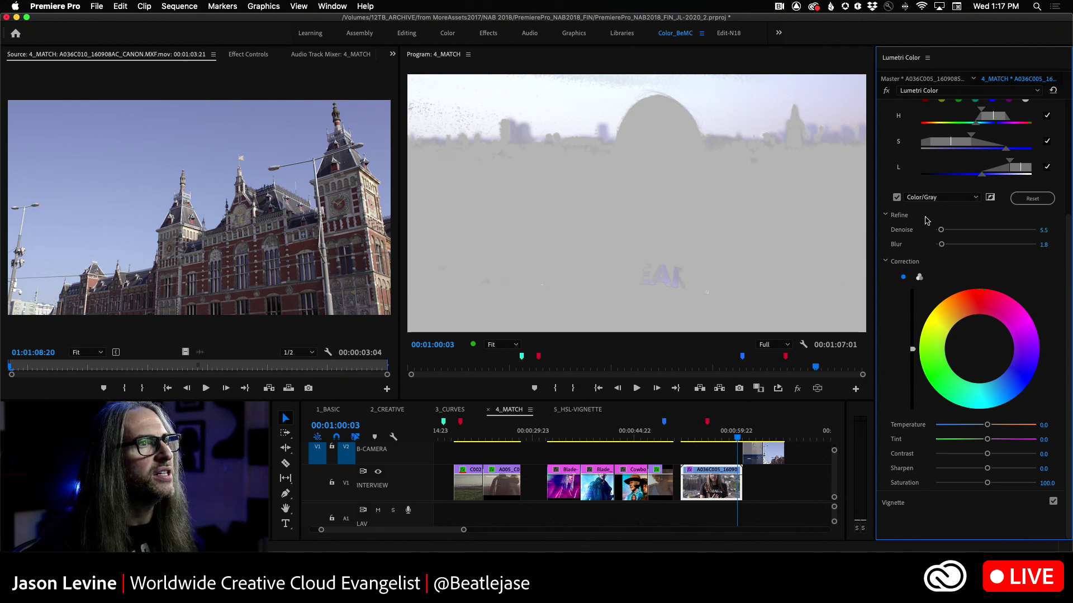
{"action": "left_click", "coordinate": [896, 197]}
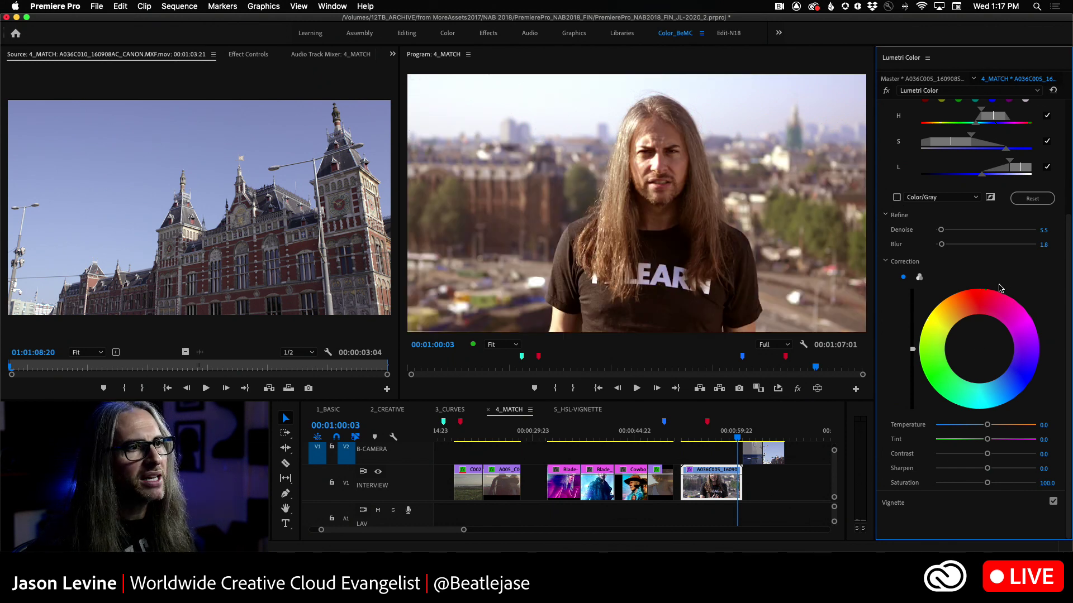
Step: Set the keyed sky's Temperature to -27.1 and Tint to -14.9, using the comparison view against the reference shot
{"action": "left_click_drag", "start_coordinate": [989, 426], "coordinate": [977, 426]}
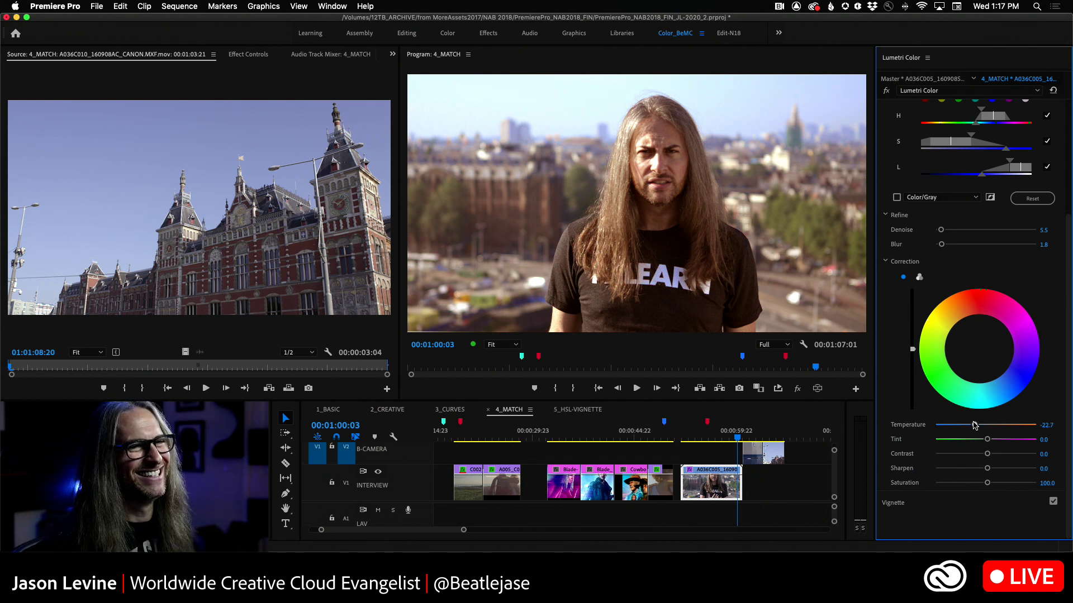
{"action": "left_click_drag", "start_coordinate": [971, 424], "coordinate": [971, 423]}
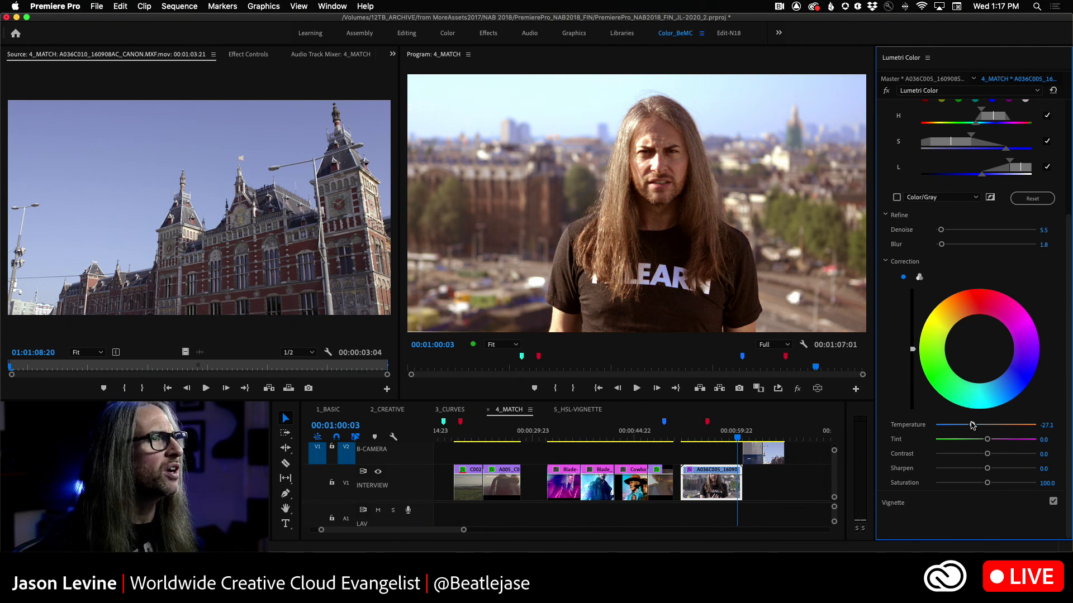
{"action": "left_click_drag", "start_coordinate": [989, 443], "coordinate": [987, 441]}
{"action": "left_click", "coordinate": [759, 389]}
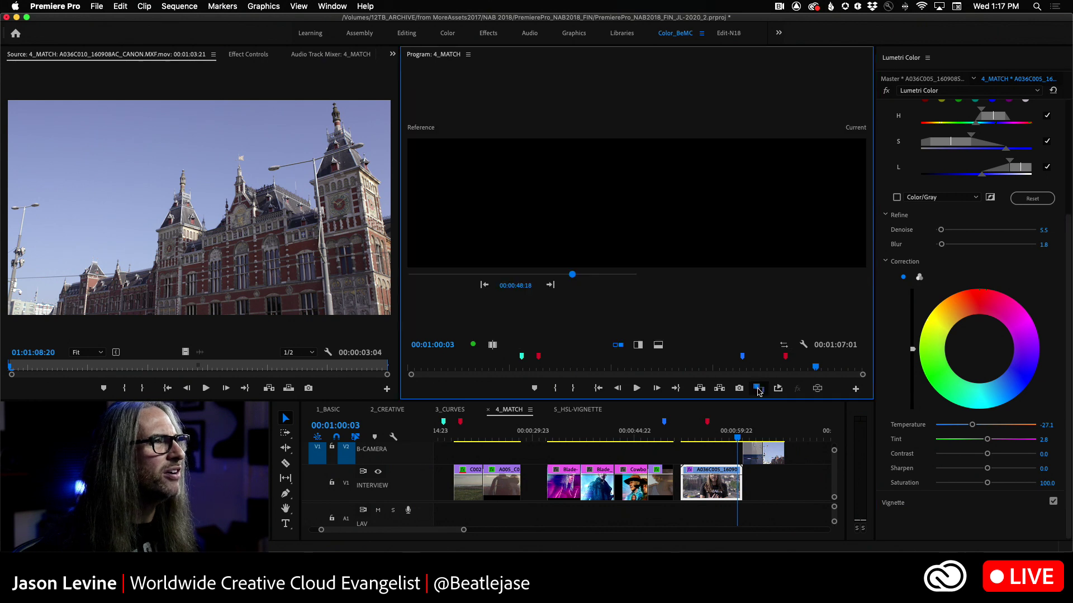
{"action": "left_click_drag", "start_coordinate": [987, 440], "coordinate": [980, 441]}
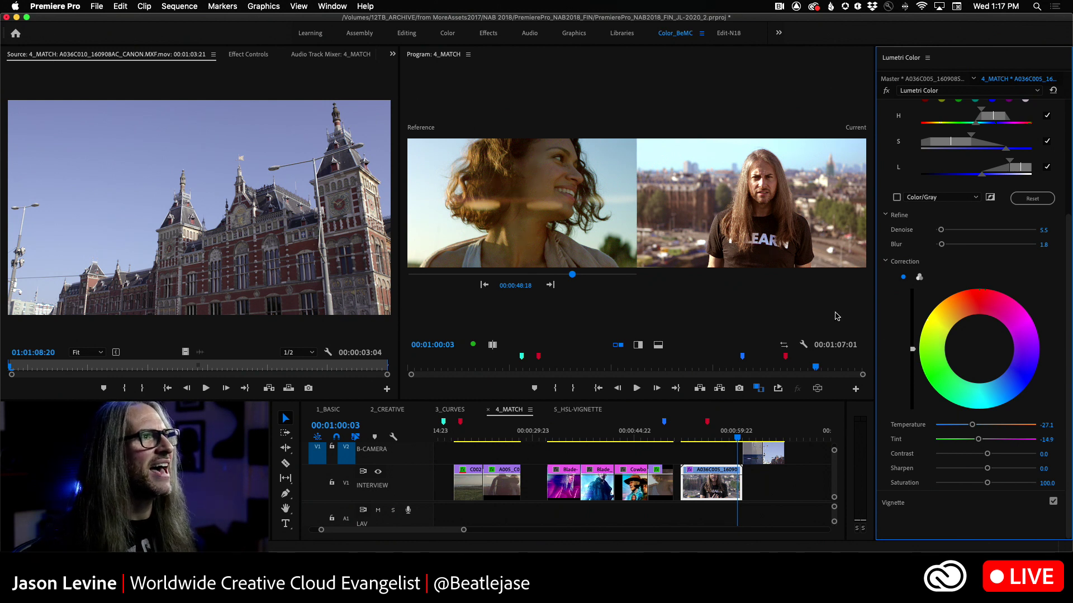
Step: Compare the graded clip with the reference in a horizontal split view, moving the split line up to about the subject's hairline
{"action": "left_click", "coordinate": [639, 345]}
{"action": "left_click", "coordinate": [658, 345]}
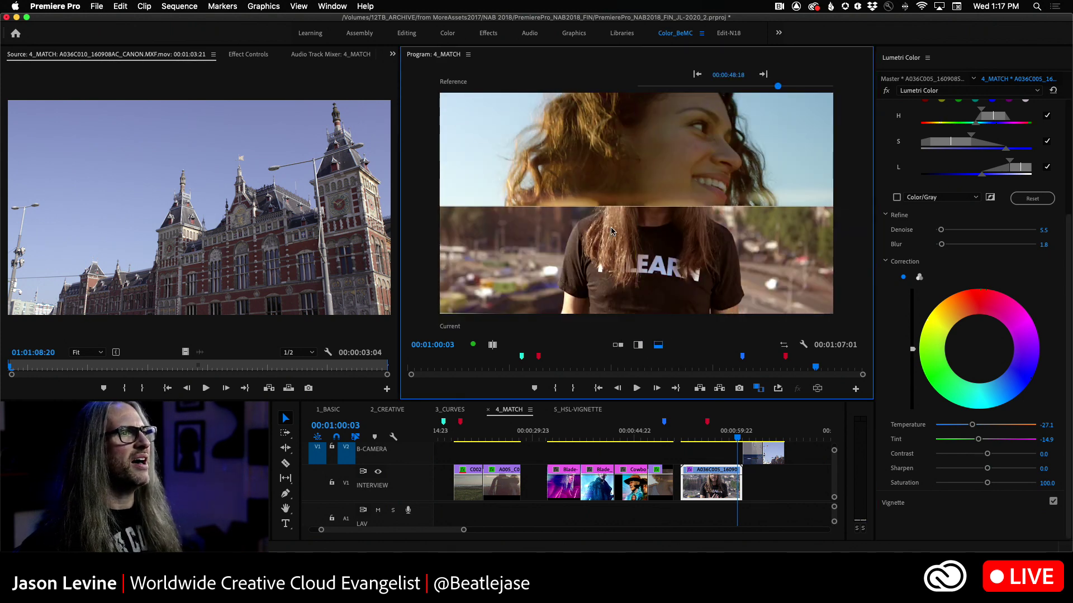
{"action": "left_click_drag", "start_coordinate": [614, 206], "coordinate": [627, 127]}
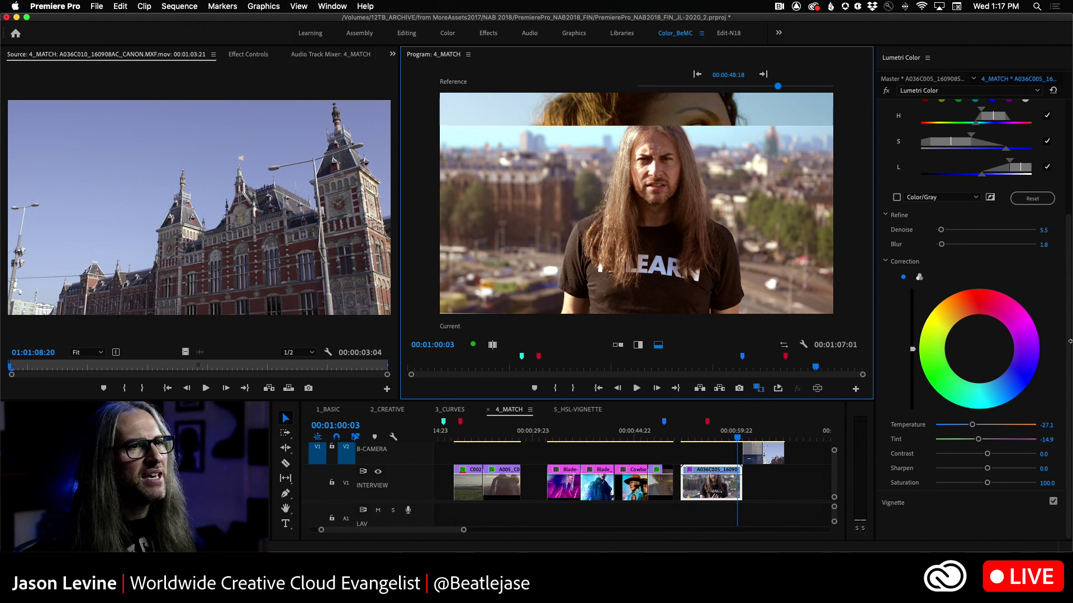
Step: Return to the side-by-side comparison and slightly lower the Highlights level in Color Wheels & Match
{"action": "scroll", "coordinate": [950, 251], "scroll_direction": "up", "scroll_amount": 6}
{"action": "left_click", "coordinate": [978, 185]}
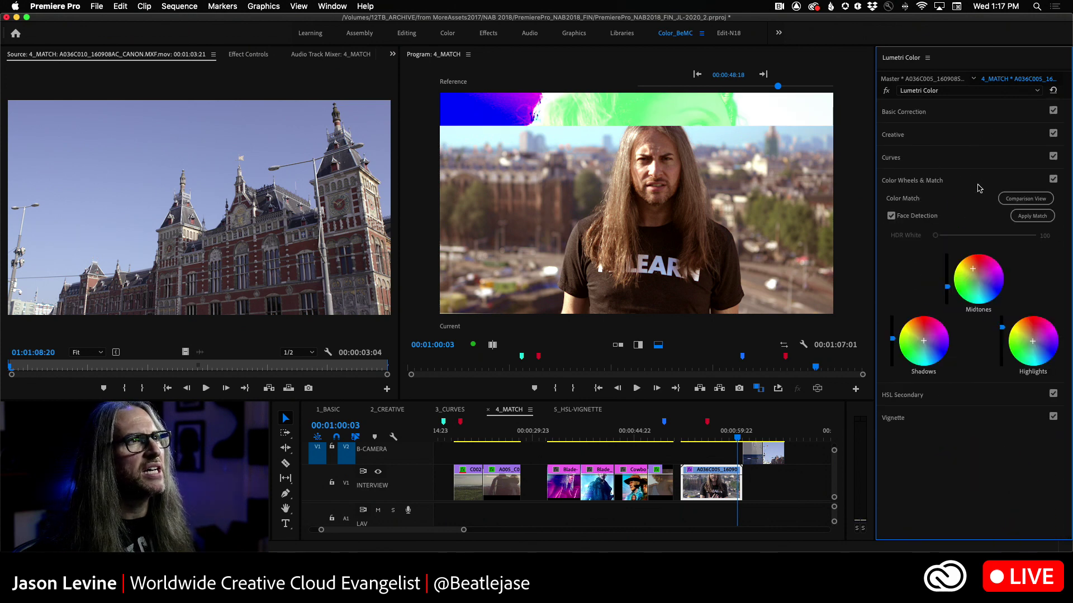
{"action": "left_click", "coordinate": [617, 345]}
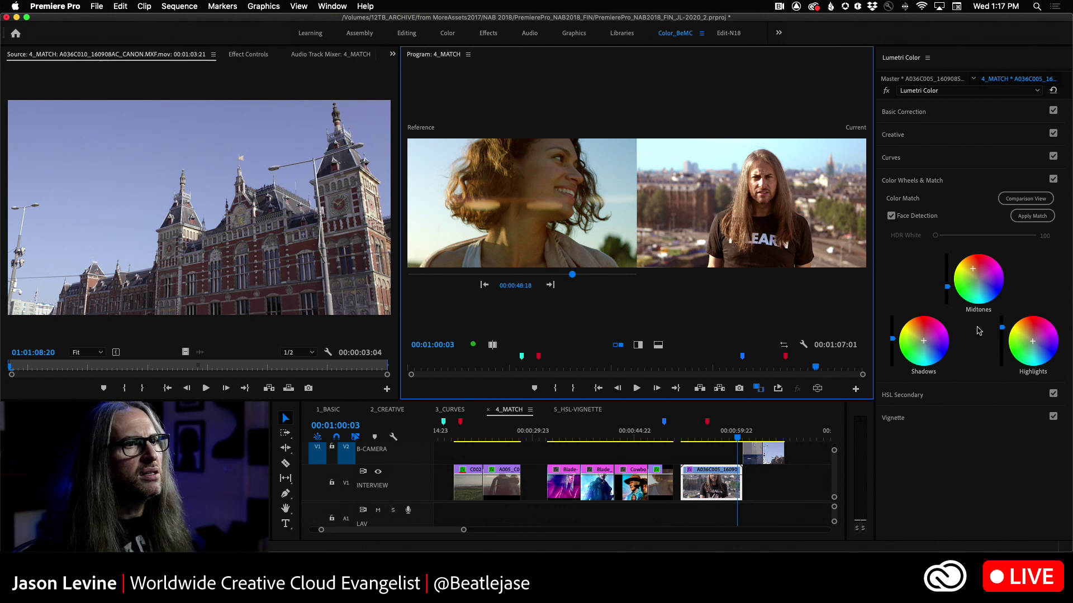
{"action": "left_click", "coordinate": [1002, 329]}
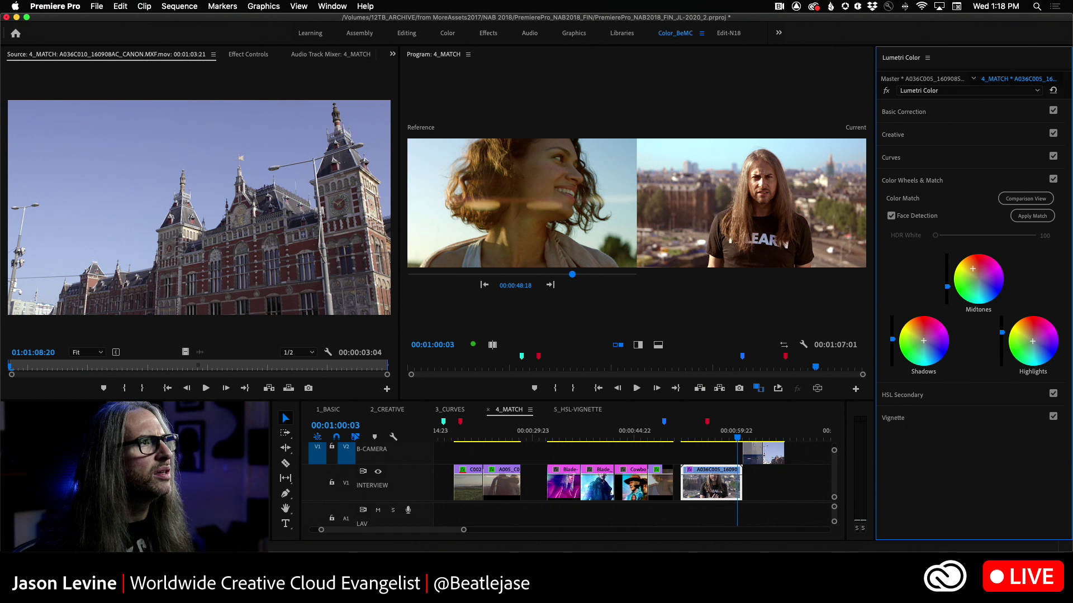
Step: Review the grade by bypassing and re-enabling Lumetri Color, inspect the comparison in a maximized monitor, and close the comparison view
{"action": "left_click", "coordinate": [886, 91]}
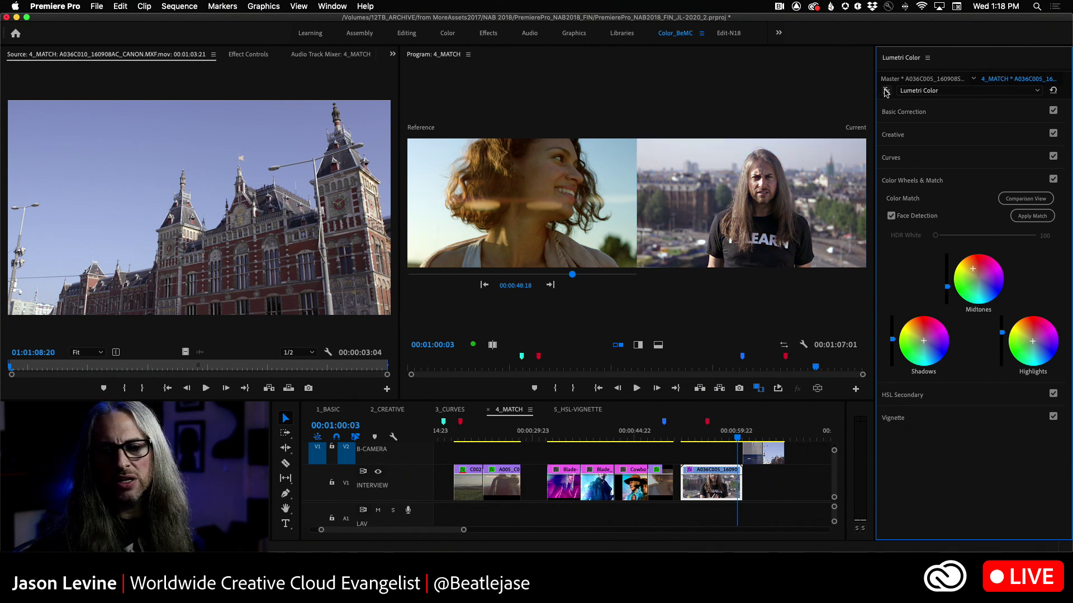
{"action": "left_click", "coordinate": [887, 91]}
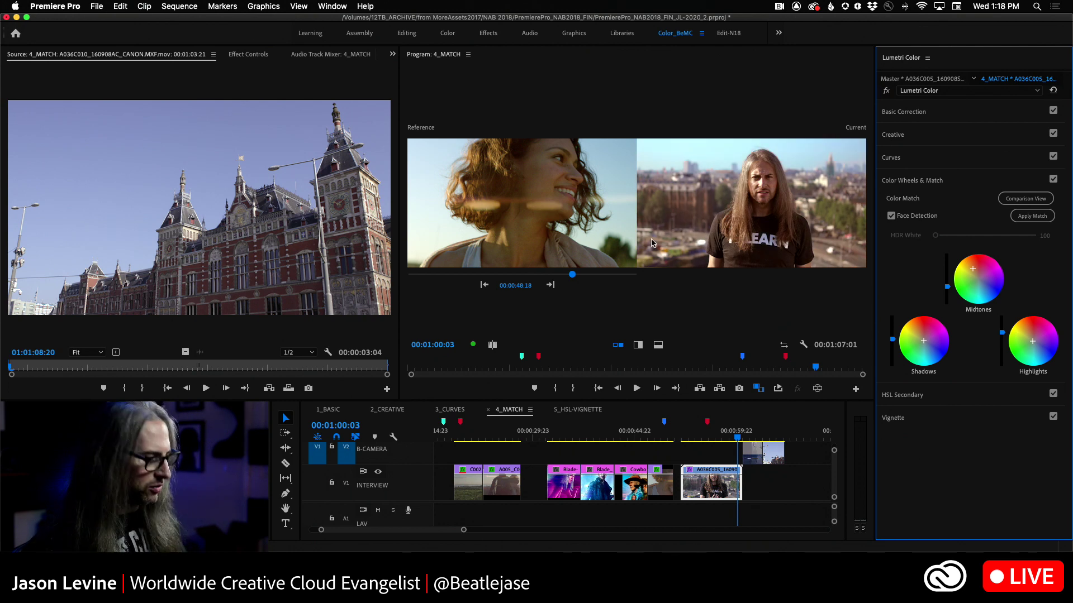
{"action": "key", "text": "grave"}
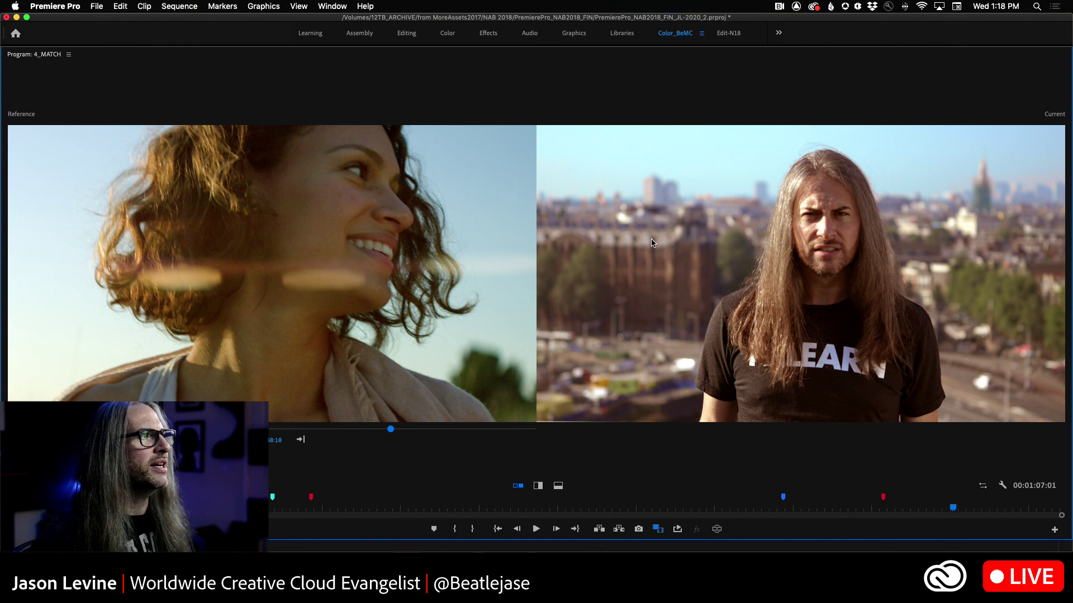
{"action": "key", "text": "grave"}
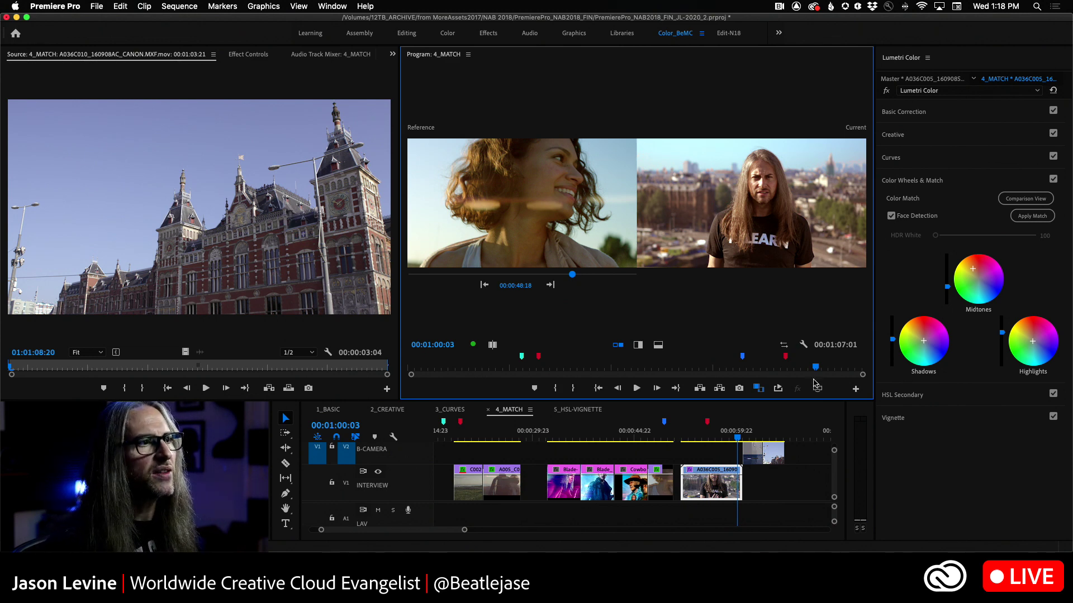
{"action": "left_click", "coordinate": [758, 388]}
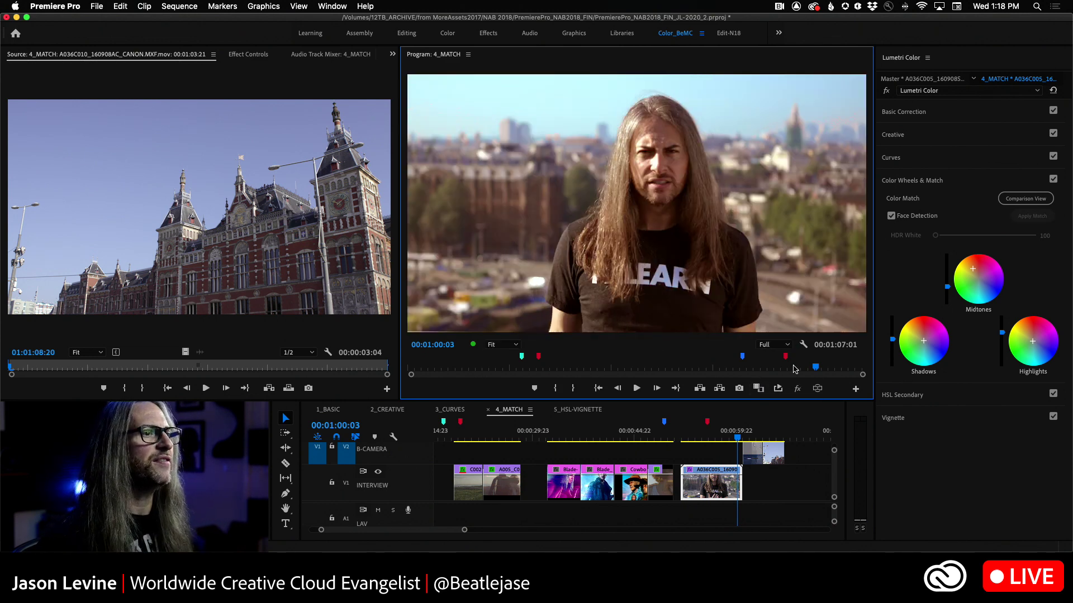
Step: Save the interview clip's Lumetri grade as a preset named ASB_Warm
{"action": "left_click", "coordinate": [927, 58]}
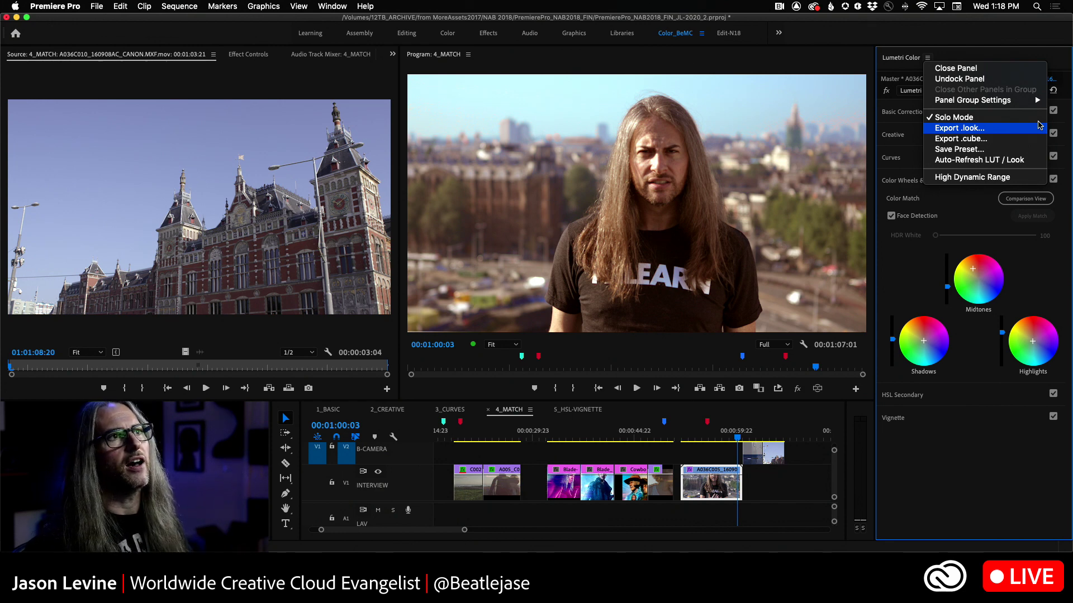
{"action": "left_click", "coordinate": [987, 149]}
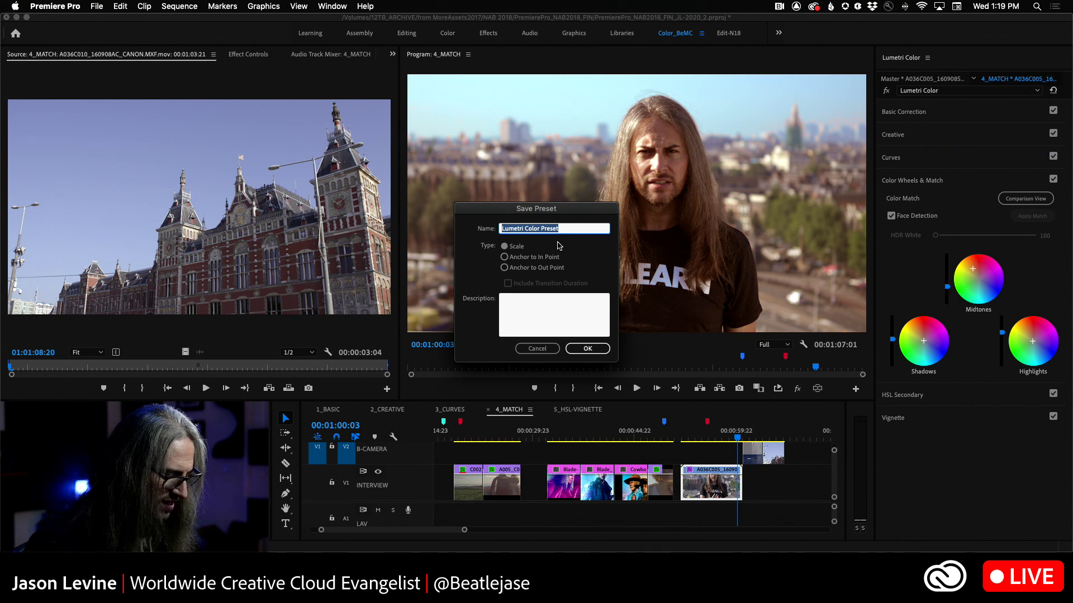
{"action": "type", "text": "ASB_Warm"}
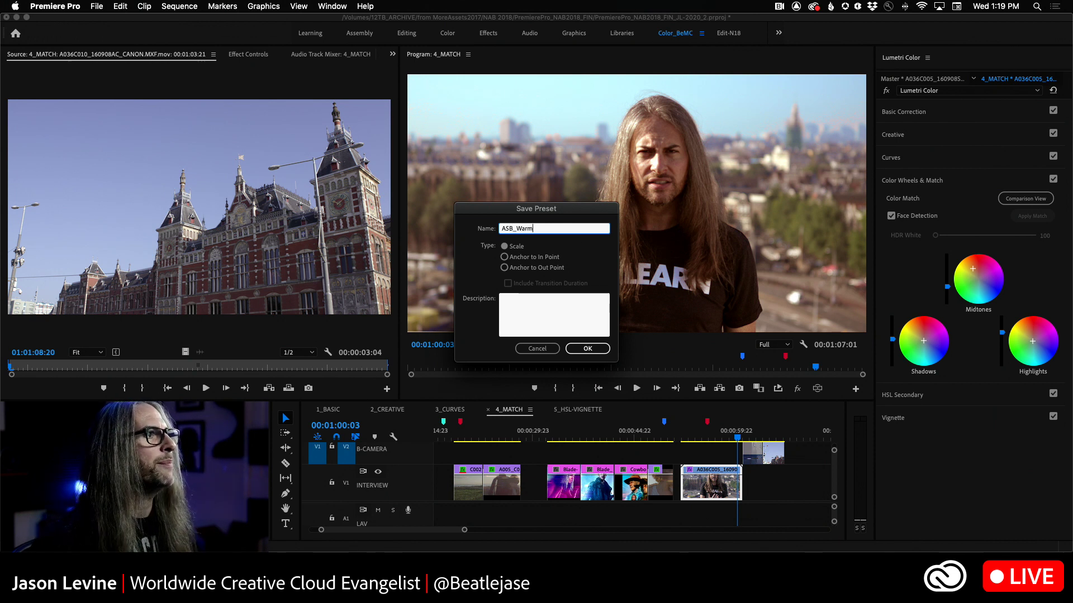
{"action": "left_click", "coordinate": [587, 349]}
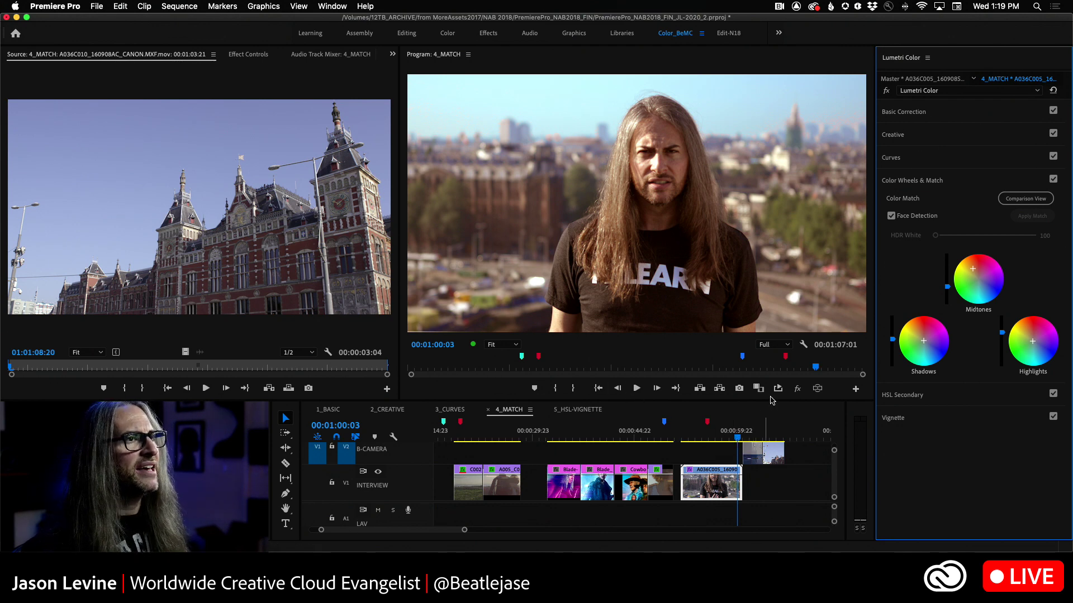
Step: Apply the ASB_Warm preset from the Presets bin to the tram clip on the B-CAMERA track and scrub to check it
{"action": "left_click_drag", "start_coordinate": [738, 439], "coordinate": [755, 439]}
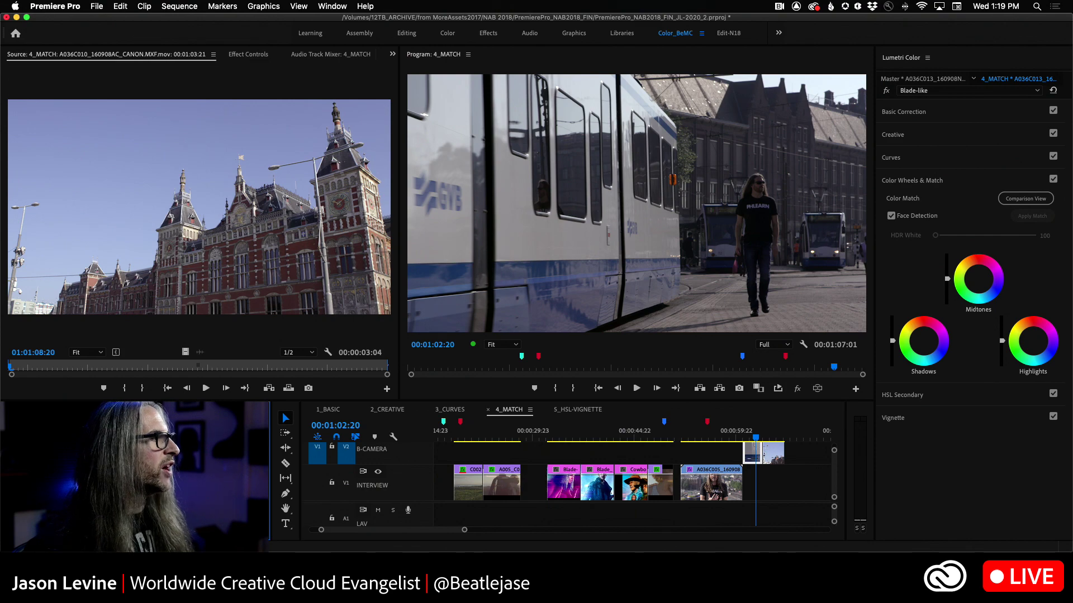
{"action": "key", "text": "shift+7"}
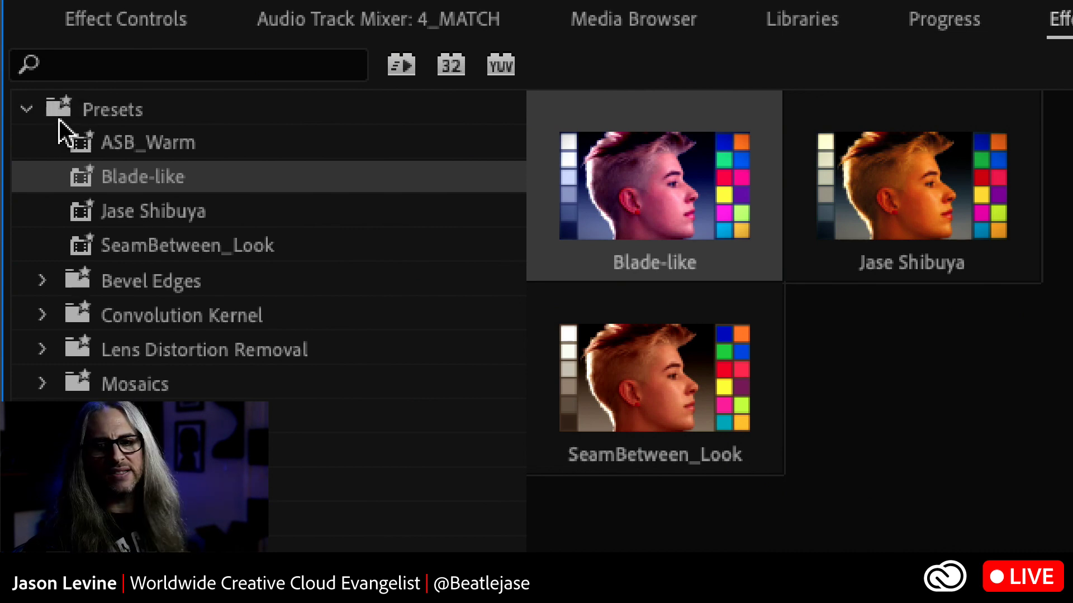
{"action": "left_click", "coordinate": [146, 147]}
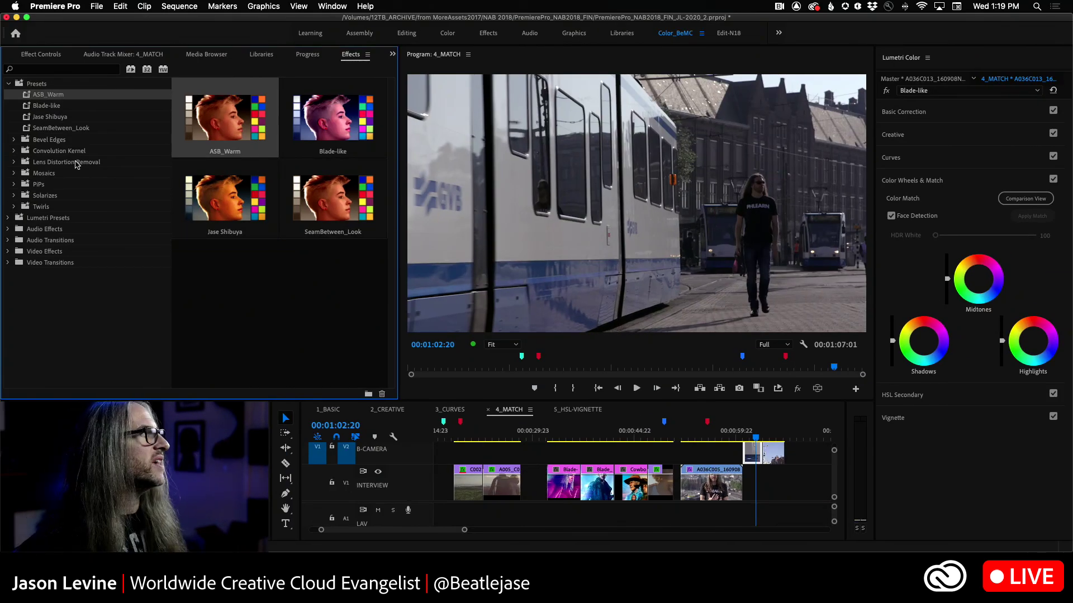
{"action": "double_click", "coordinate": [28, 95]}
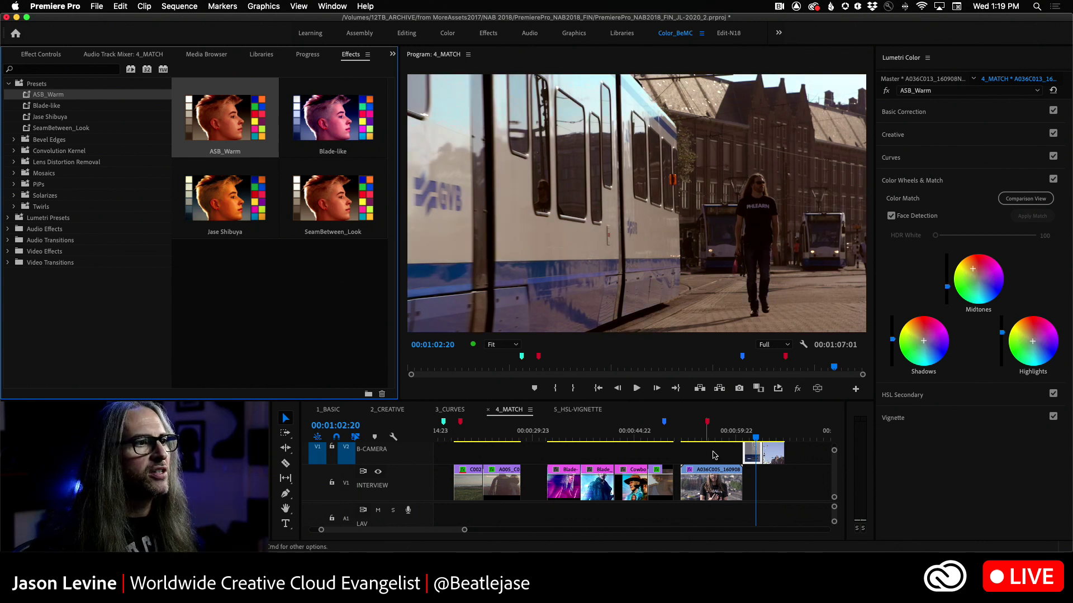
{"action": "left_click", "coordinate": [732, 439]}
{"action": "left_click_drag", "start_coordinate": [732, 439], "coordinate": [752, 439]}
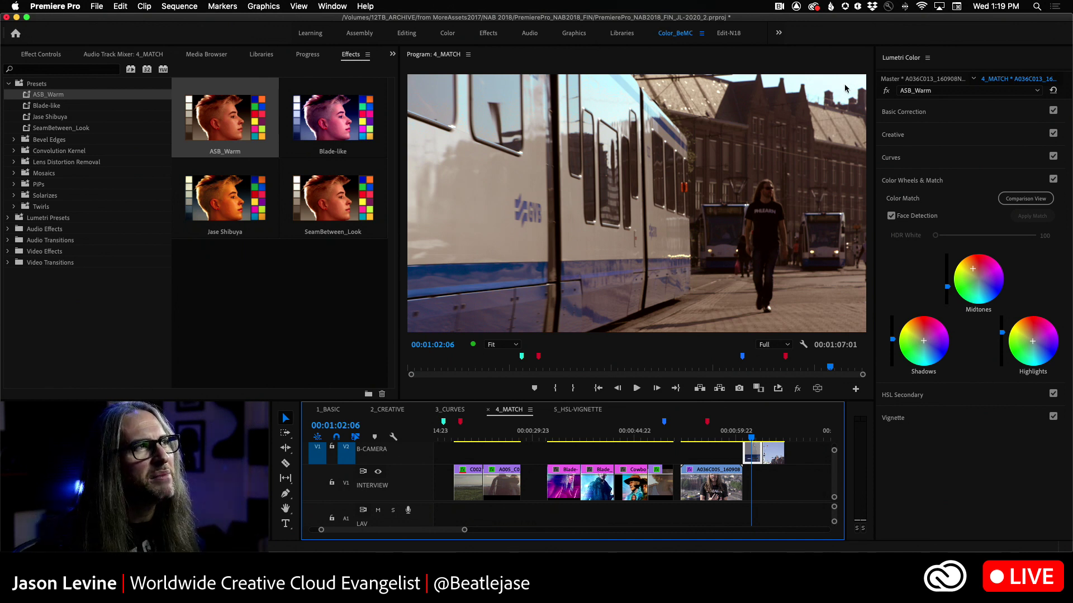
Step: Try to refine the tram clip's blues by adding points to the Hue vs Hue curve and slightly raising the Hue vs Sat blue peak
{"action": "left_click", "coordinate": [946, 158]}
{"action": "left_click_drag", "start_coordinate": [1067, 249], "coordinate": [1056, 333]}
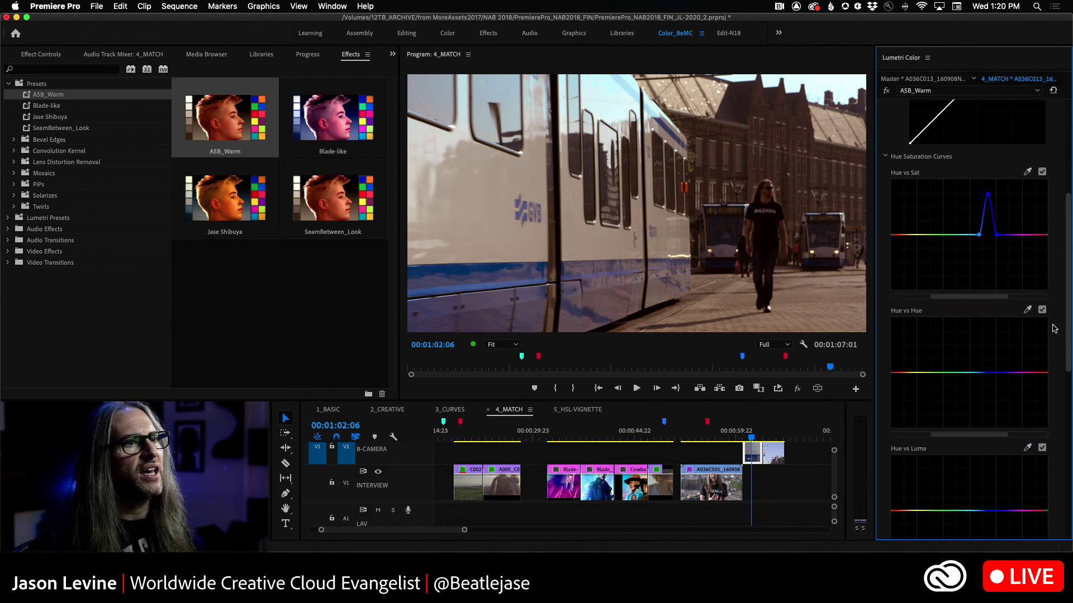
{"action": "left_click", "coordinate": [1027, 312]}
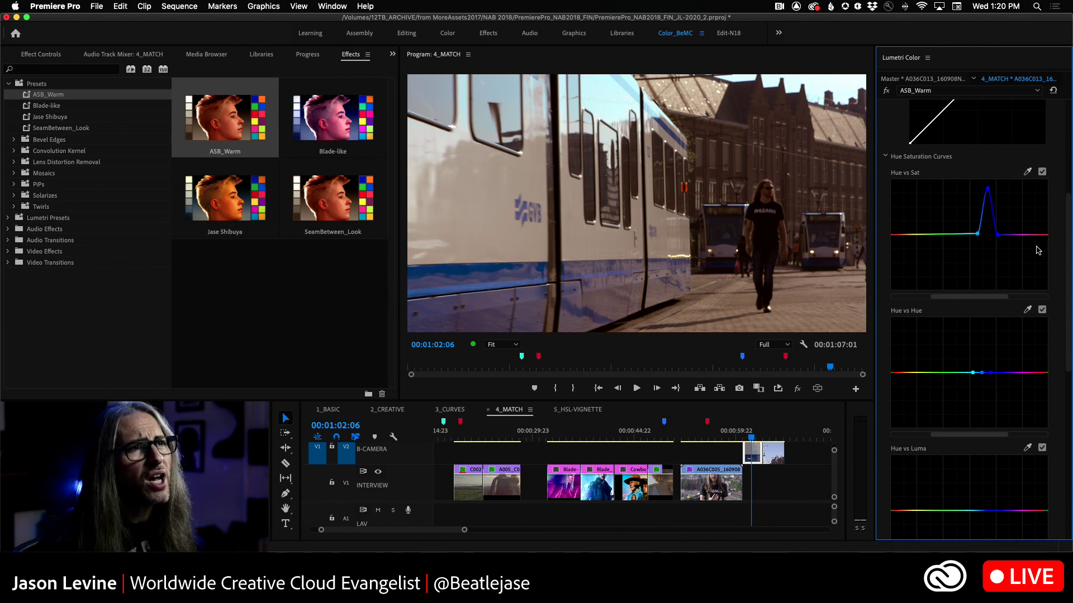
{"action": "scroll", "coordinate": [1067, 271], "scroll_direction": "up", "scroll_amount": 5}
{"action": "scroll", "coordinate": [1067, 271], "scroll_direction": "down", "scroll_amount": 3}
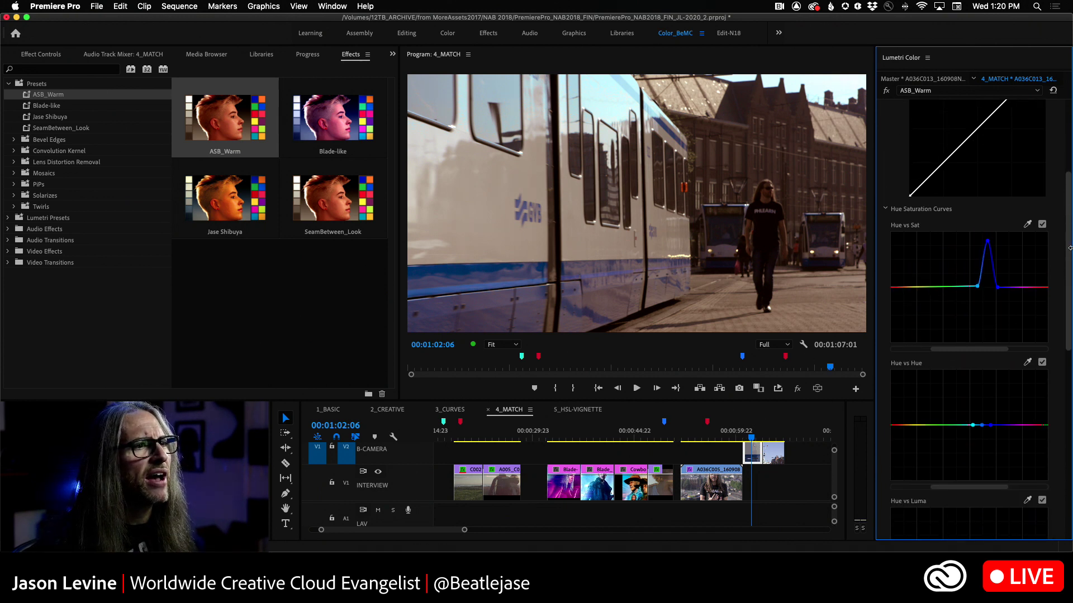
{"action": "left_click", "coordinate": [1027, 225]}
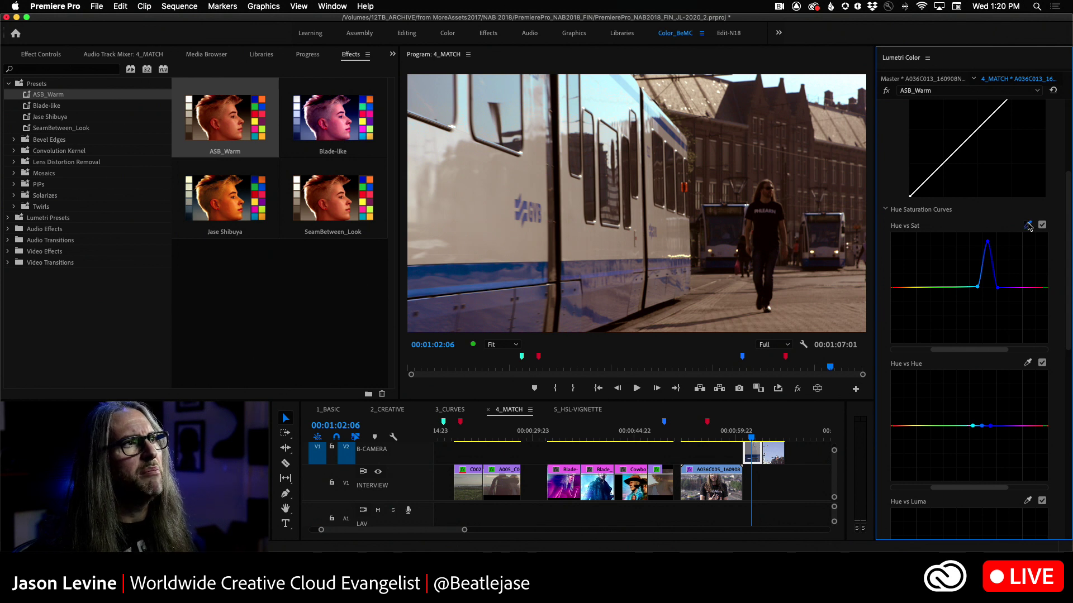
{"action": "left_click", "coordinate": [765, 96]}
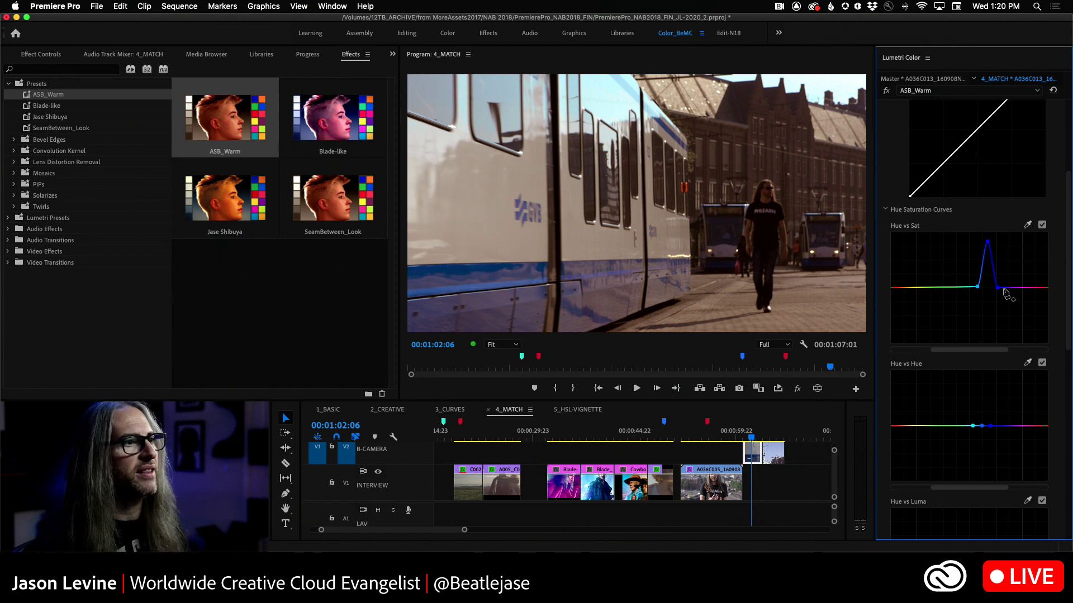
Step: Check the tram clip at an earlier frame, reset its Lumetri effect, and reselect the interview clip
{"action": "left_click", "coordinate": [713, 438]}
{"action": "left_click_drag", "start_coordinate": [713, 439], "coordinate": [746, 443]}
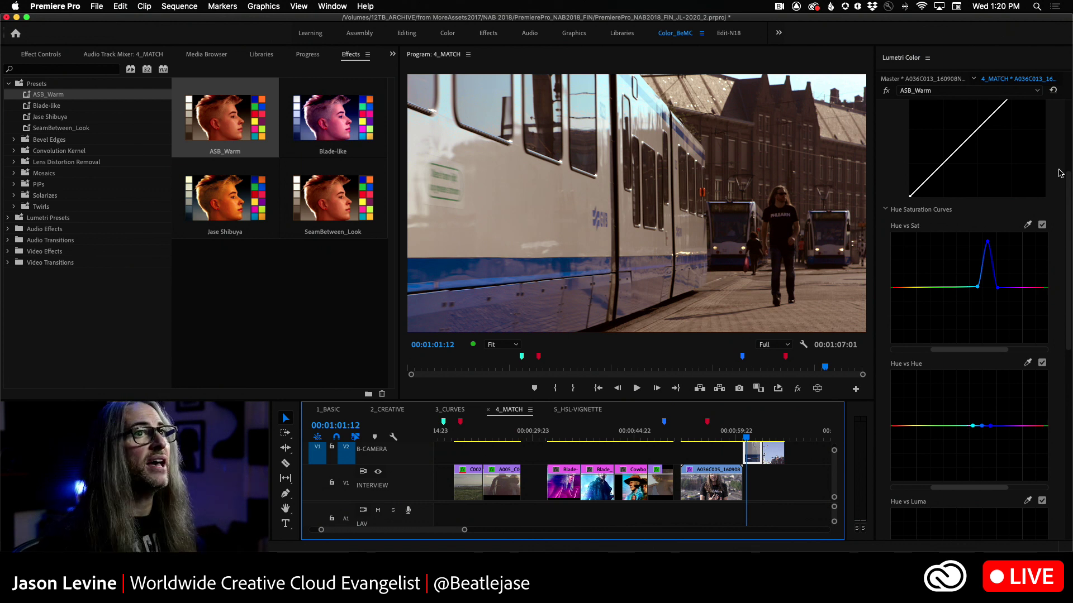
{"action": "left_click", "coordinate": [1053, 92]}
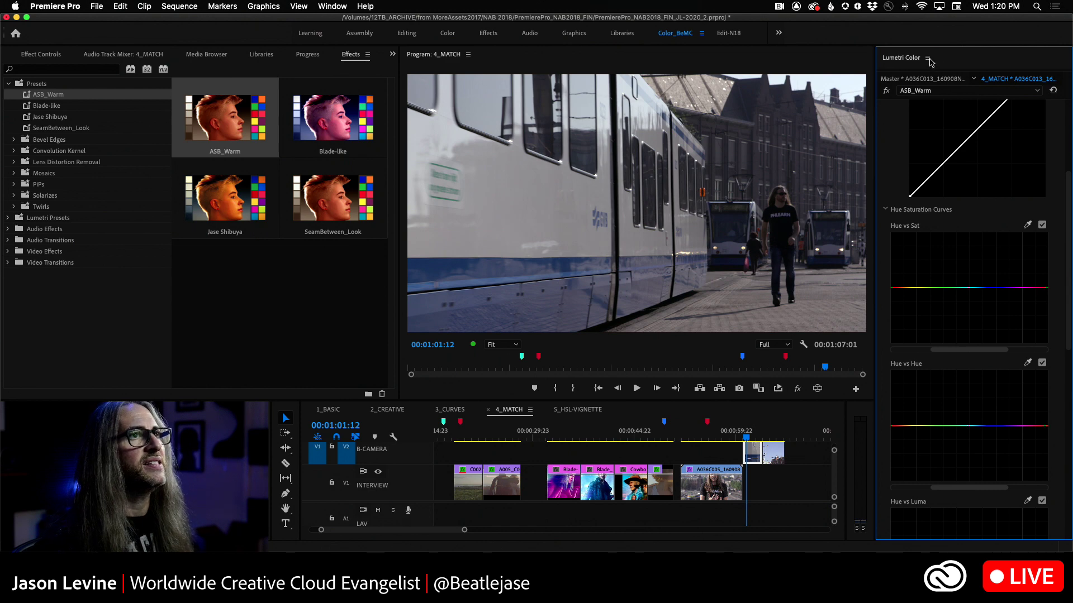
{"action": "mouse_move", "coordinate": [746, 438]}
{"action": "left_mouse_down"}
{"action": "mouse_move", "coordinate": [706, 438]}
{"action": "mouse_move", "coordinate": [733, 438]}
{"action": "left_mouse_up"}
{"action": "left_click", "coordinate": [716, 487]}
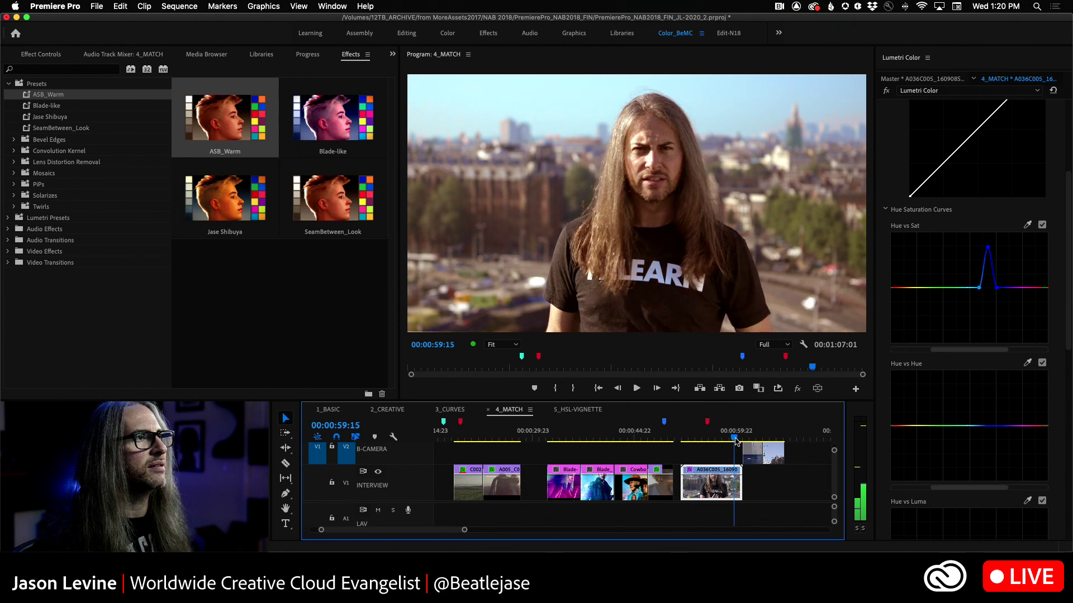
{"action": "left_click", "coordinate": [927, 58]}
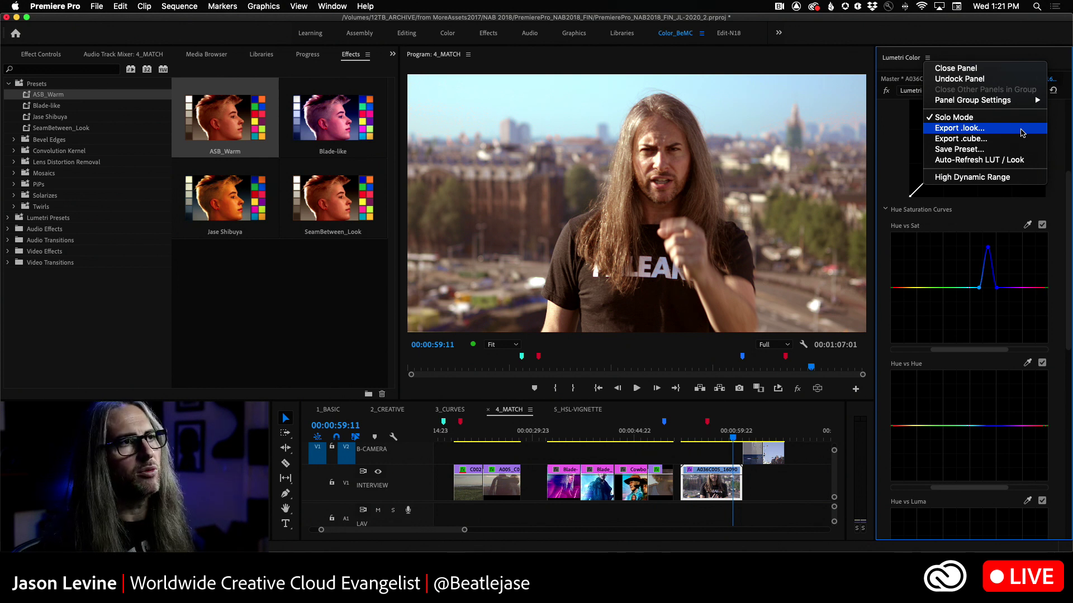
{"action": "left_click", "coordinate": [895, 121]}
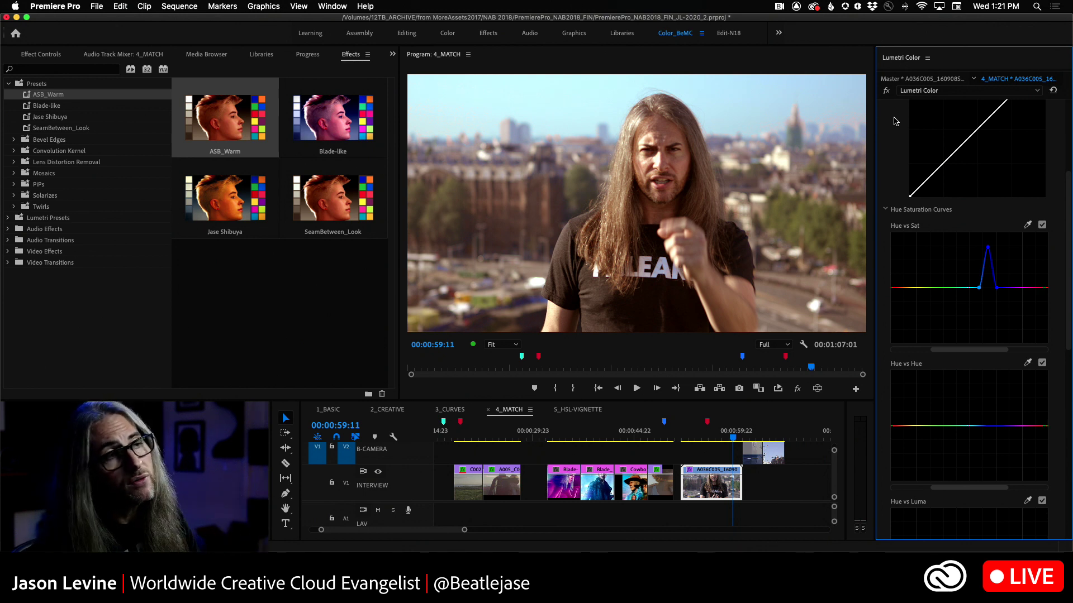
Step: Try to export the interview clip's Lumetri grade to the Desktop as a Lumetri Look named SeamBetween
{"action": "scroll", "coordinate": [950, 391], "scroll_direction": "down", "scroll_amount": 10}
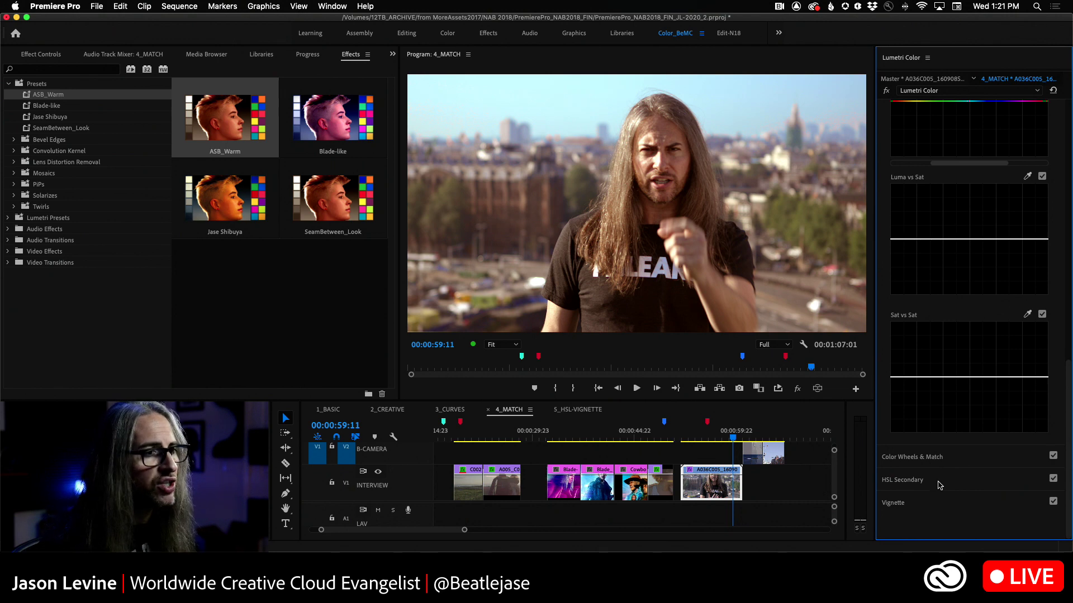
{"action": "left_click_drag", "start_coordinate": [1067, 432], "coordinate": [1063, 127]}
{"action": "left_click", "coordinate": [1037, 91]}
{"action": "left_click", "coordinate": [960, 61]}
{"action": "left_click", "coordinate": [927, 58]}
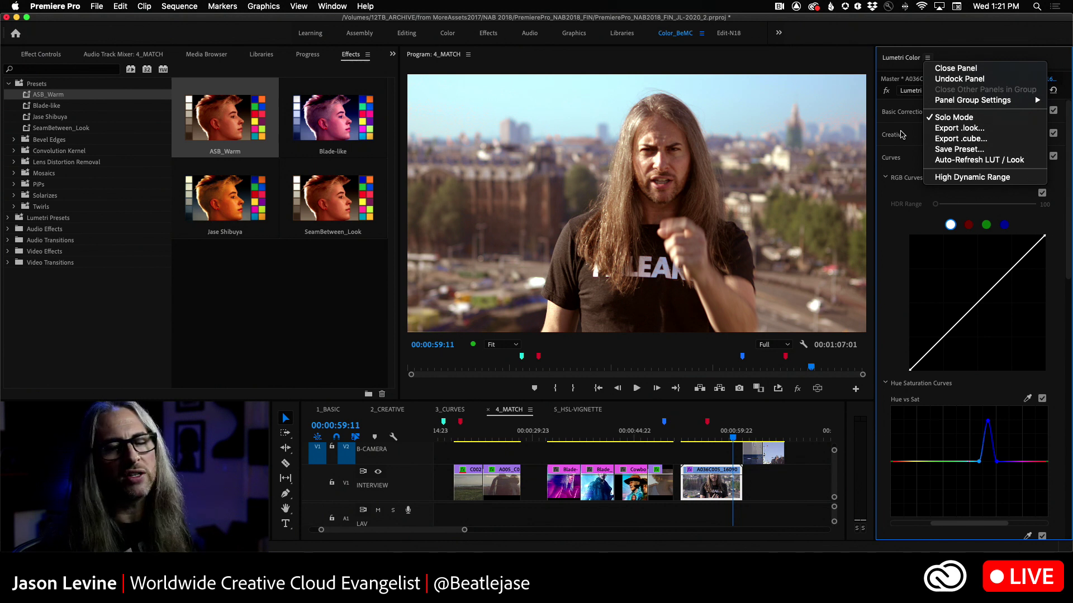
{"action": "left_click", "coordinate": [1011, 130]}
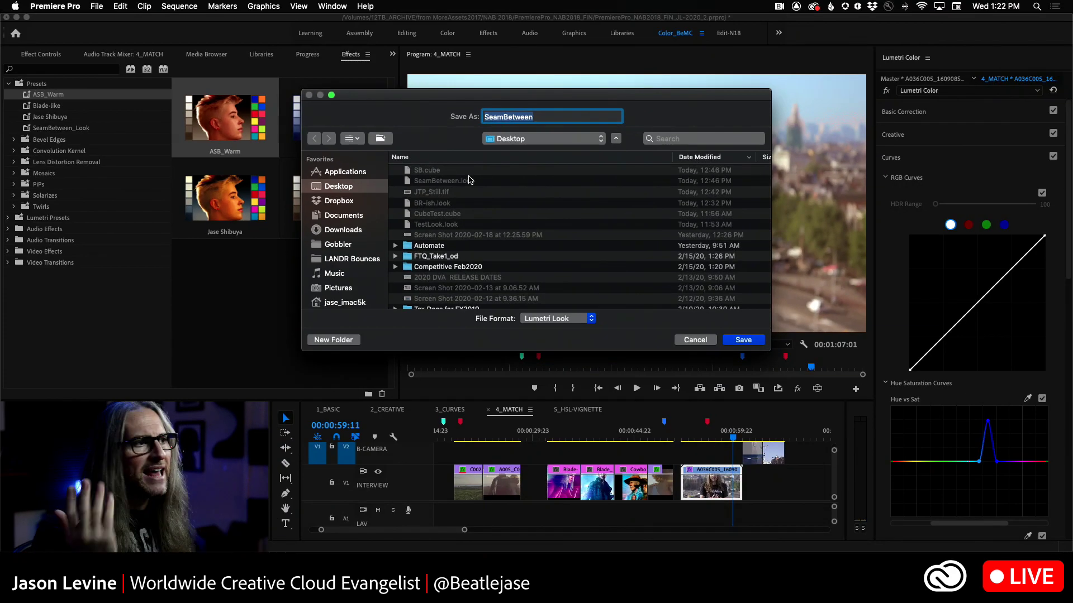
{"action": "left_click", "coordinate": [727, 340]}
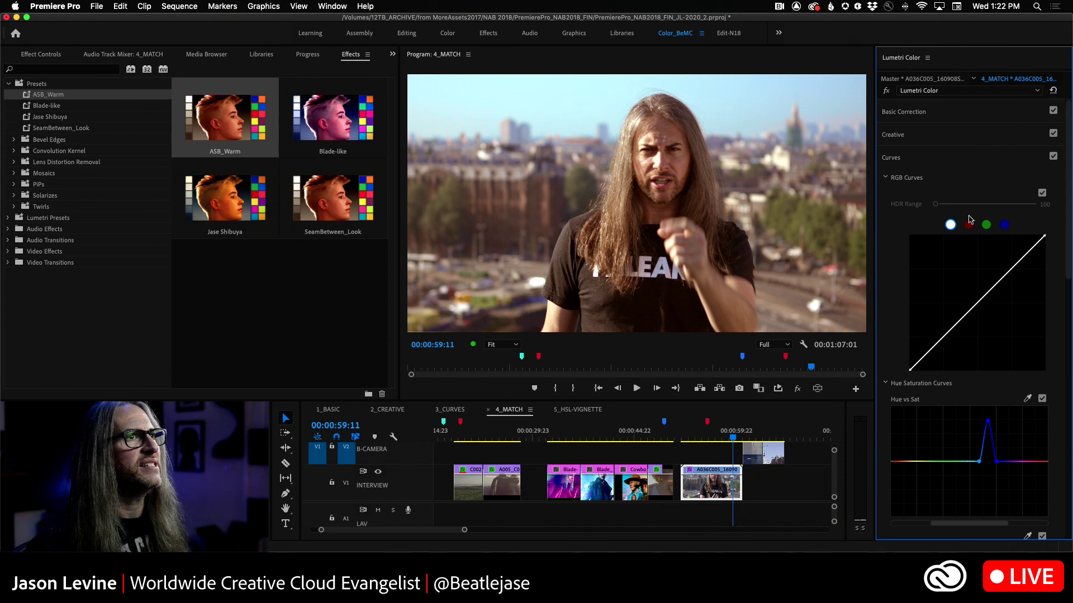
Step: Reset the interview clip's Lumetri effect and load SeamBetween.look from the Desktop as its Creative look
{"action": "left_click", "coordinate": [1053, 90]}
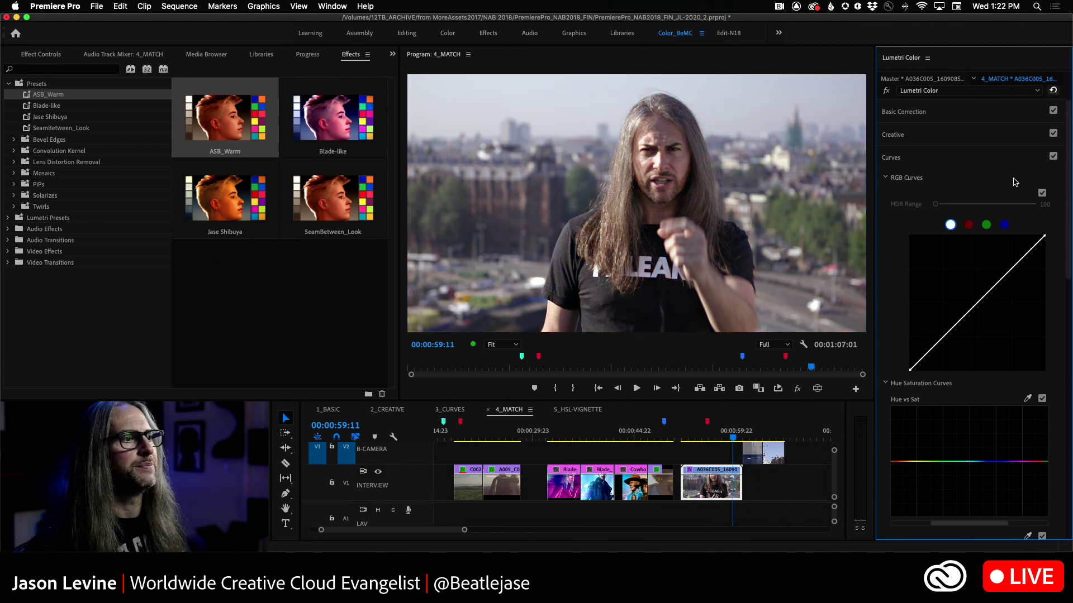
{"action": "left_click", "coordinate": [952, 136]}
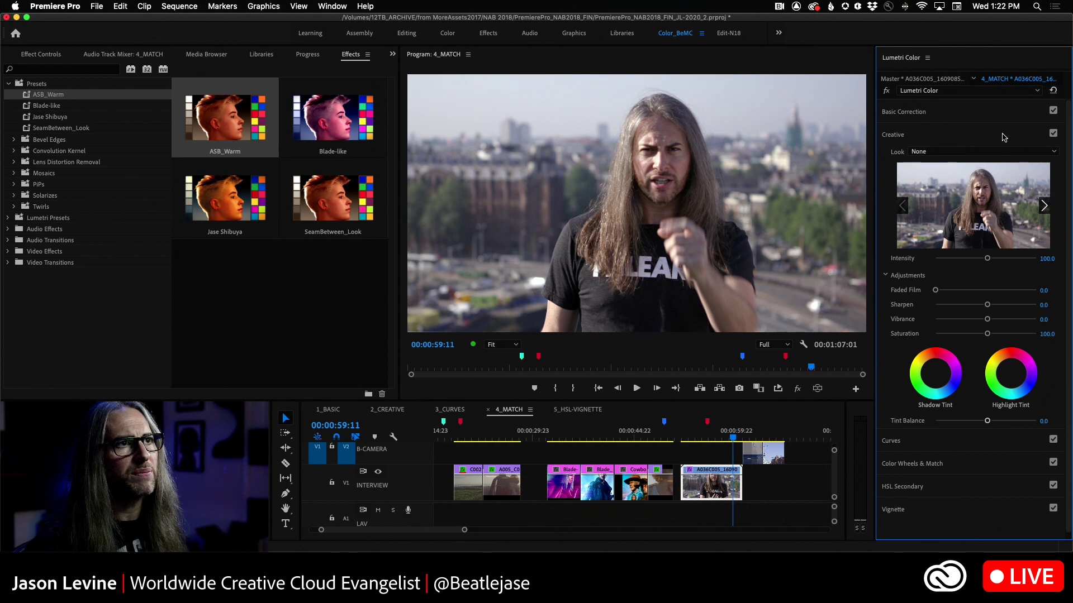
{"action": "left_click", "coordinate": [943, 151]}
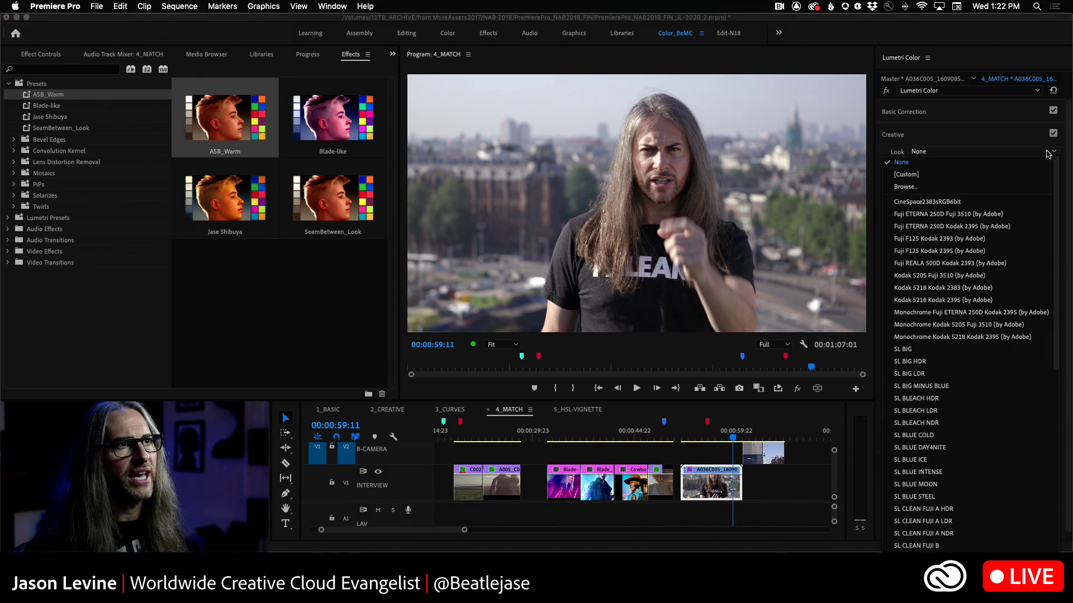
{"action": "left_click", "coordinate": [944, 187]}
{"action": "left_click", "coordinate": [492, 147]}
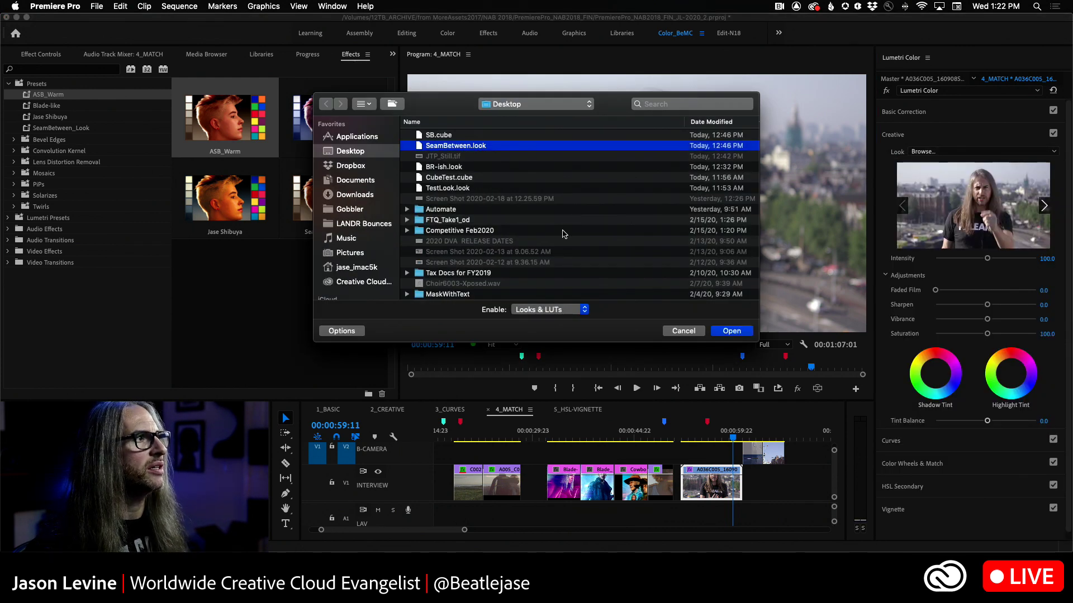
{"action": "left_click", "coordinate": [731, 331]}
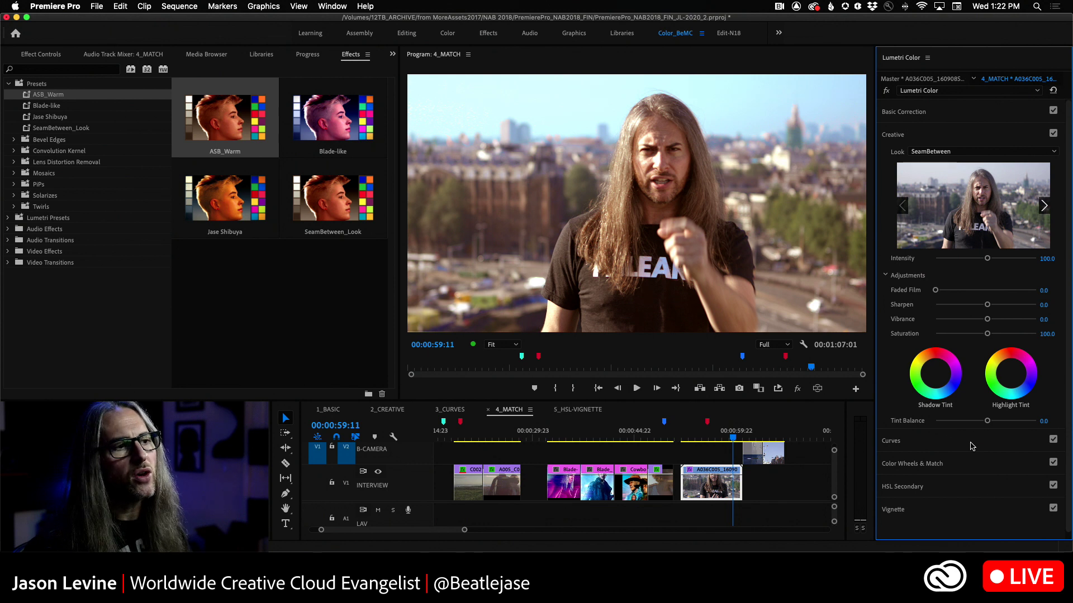
Step: Reset the interview clip's Lumetri effect and set the comparison reference to the blue two-man frame at 00:00:37:14
{"action": "left_click", "coordinate": [986, 463]}
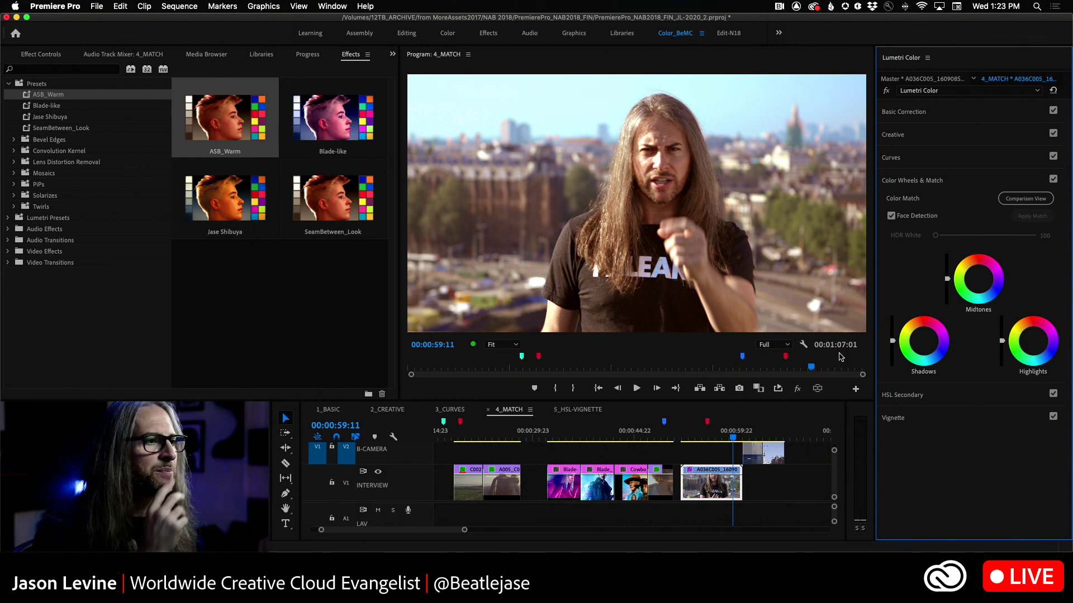
{"action": "left_click", "coordinate": [713, 477]}
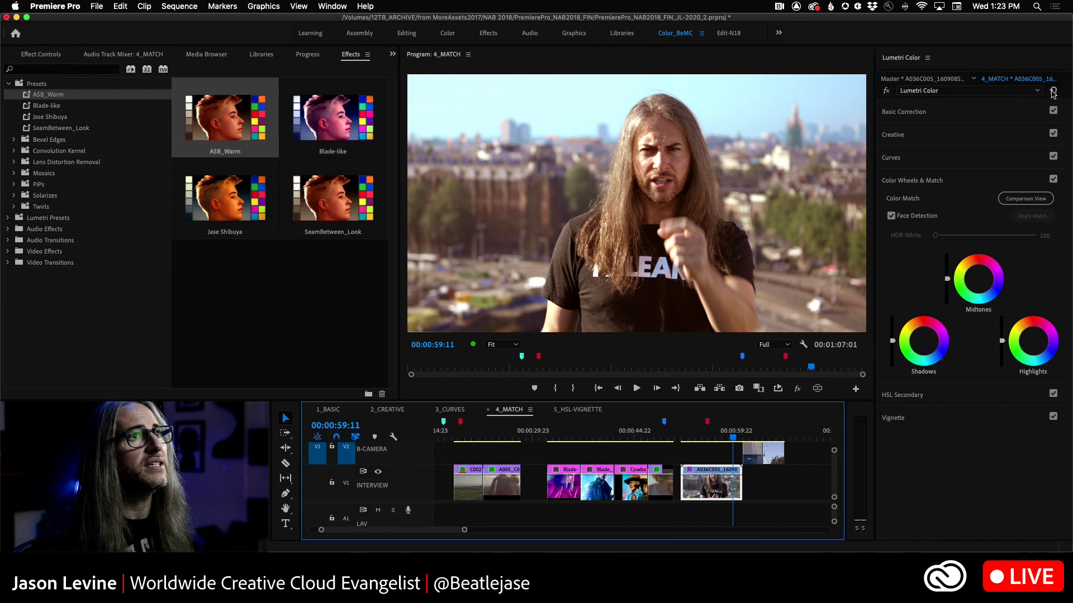
{"action": "left_click", "coordinate": [886, 90]}
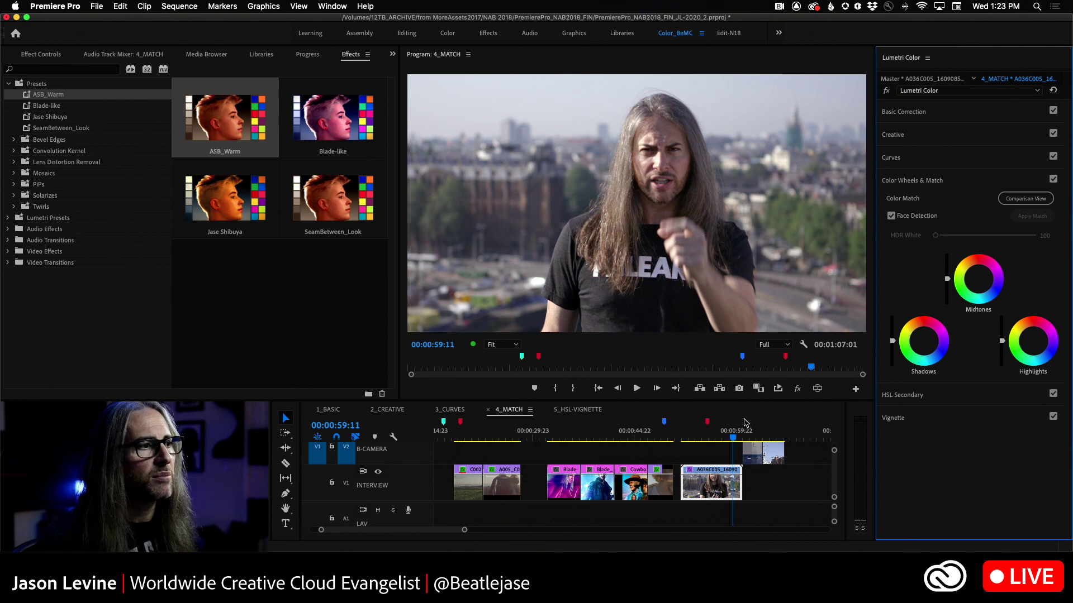
{"action": "left_click", "coordinate": [758, 388]}
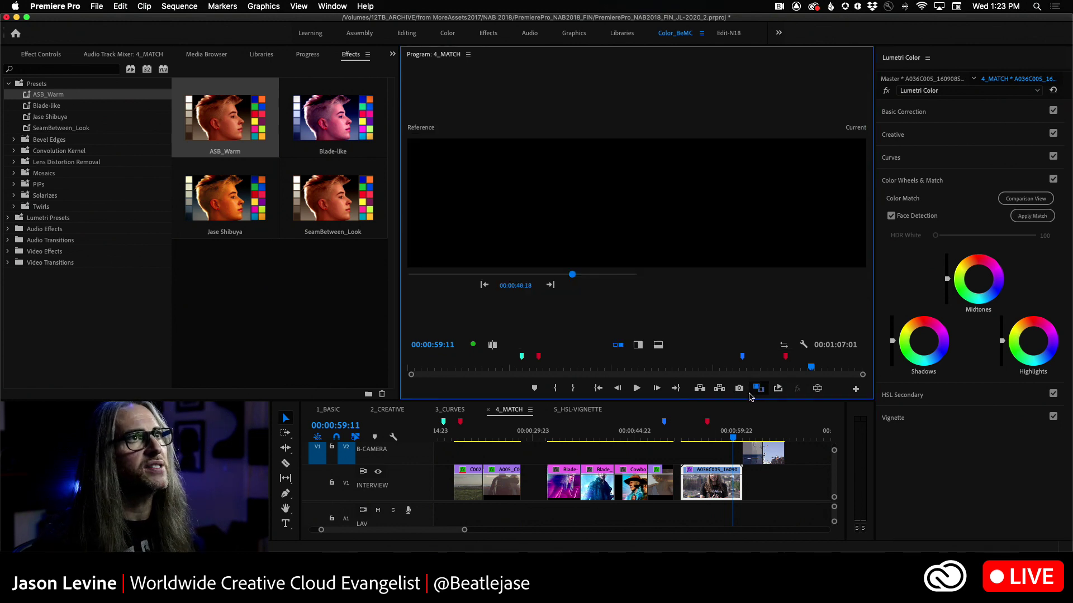
{"action": "left_click_drag", "start_coordinate": [572, 275], "coordinate": [537, 275]}
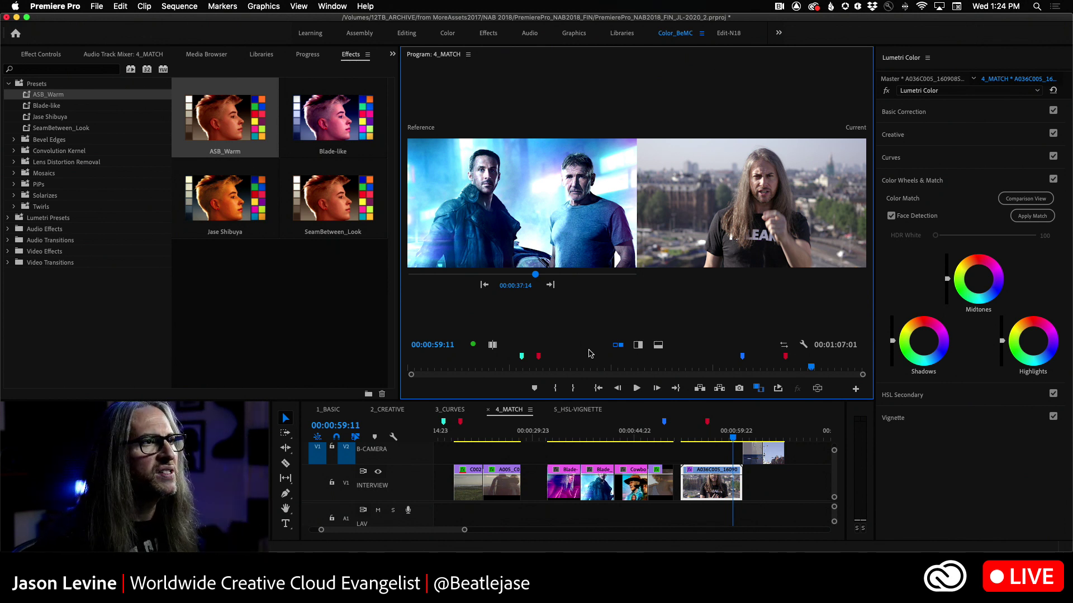
Step: Preview the SB_Matched Warm effect on the interview clip by switching it on and off
{"action": "left_click", "coordinate": [705, 495]}
{"action": "left_click", "coordinate": [961, 92]}
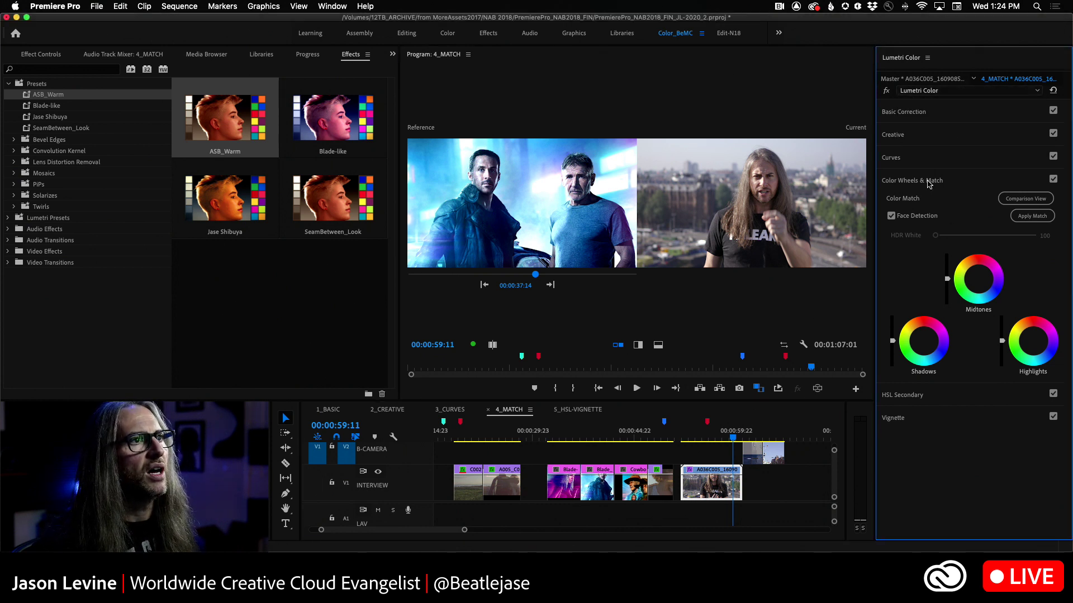
{"action": "left_click", "coordinate": [929, 92]}
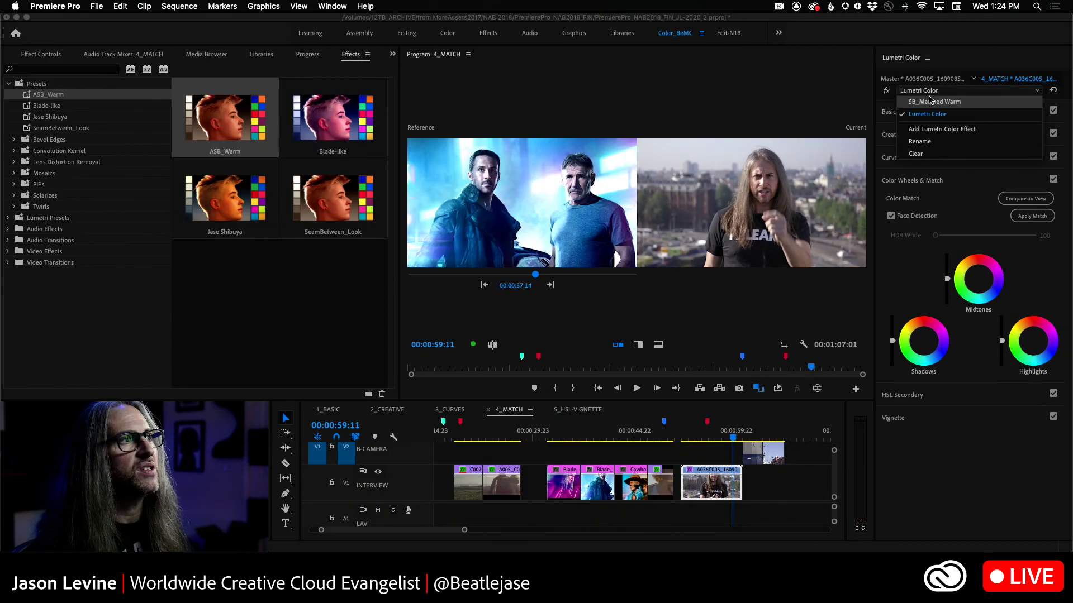
{"action": "left_click", "coordinate": [935, 101]}
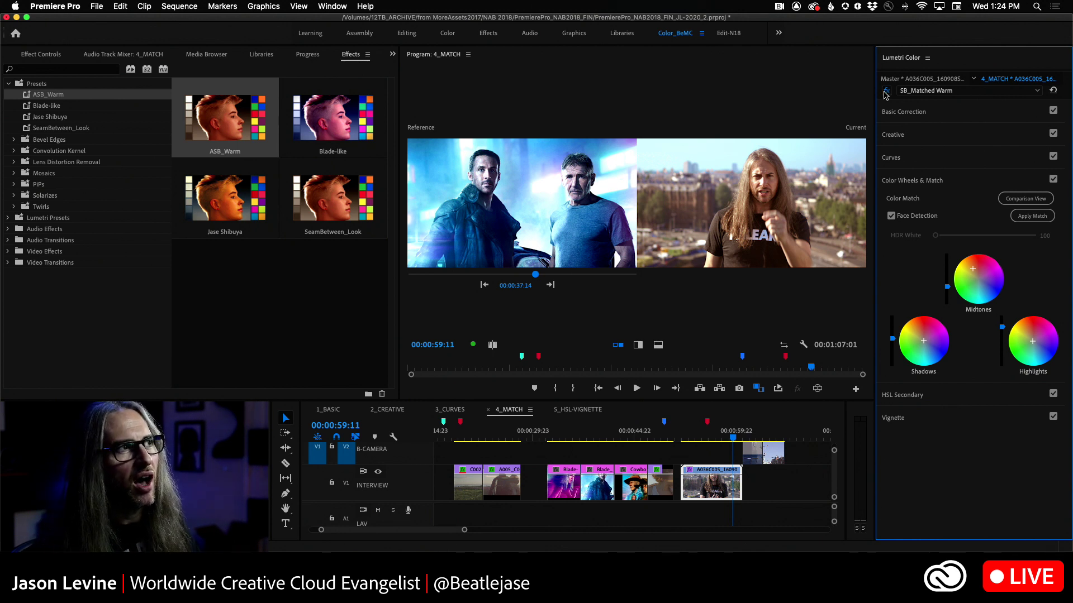
{"action": "left_click", "coordinate": [886, 92]}
Step: Switch back to the Lumetri Color effect and apply the color match to the reference frame with Face Detection on
{"action": "left_click", "coordinate": [927, 91]}
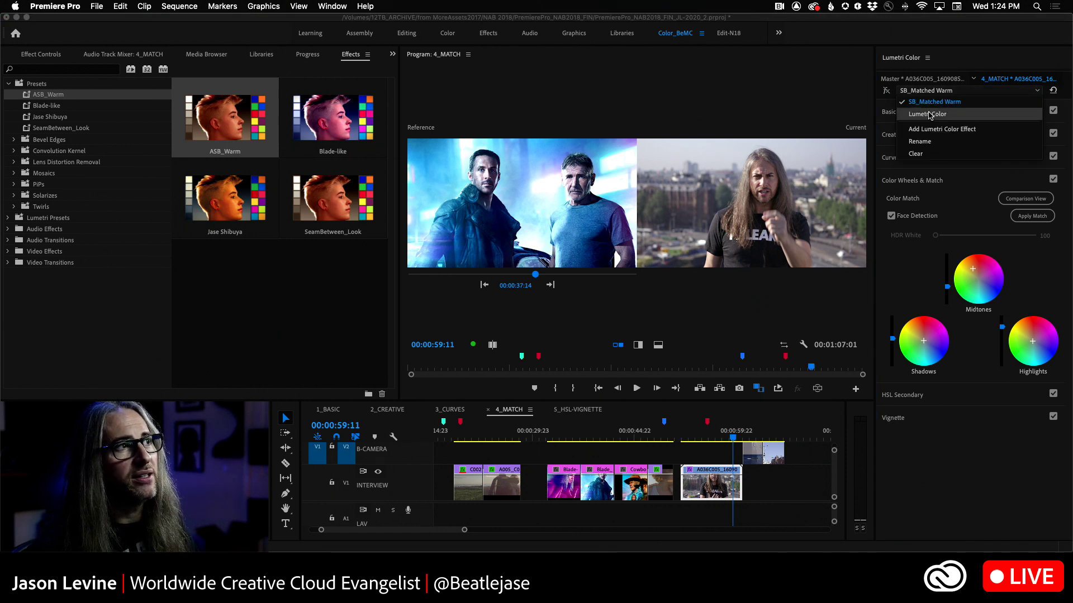
{"action": "left_click", "coordinate": [927, 114]}
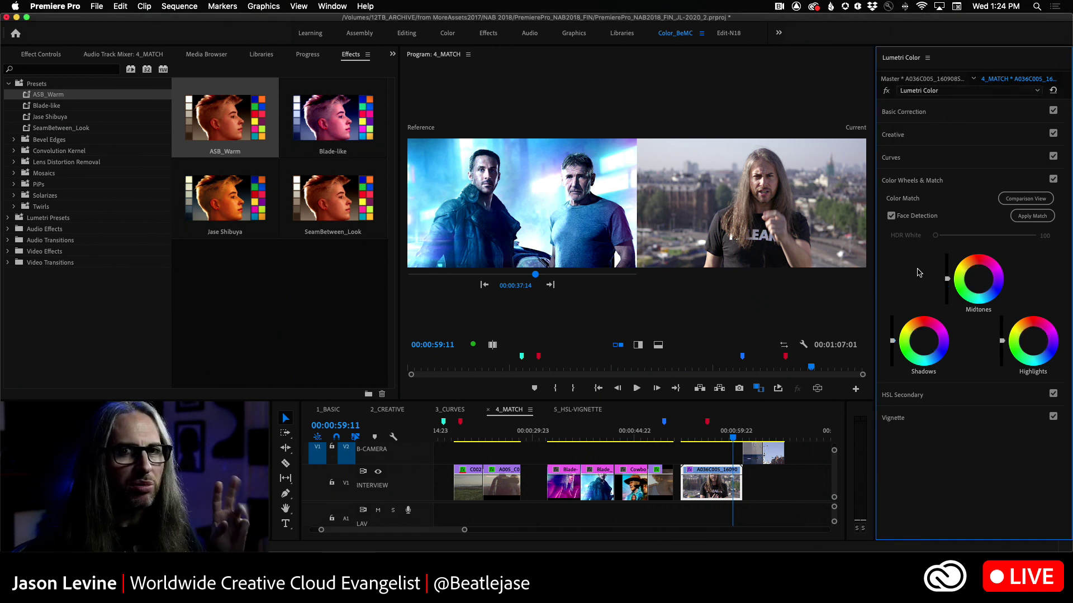
{"action": "left_click", "coordinate": [1032, 216]}
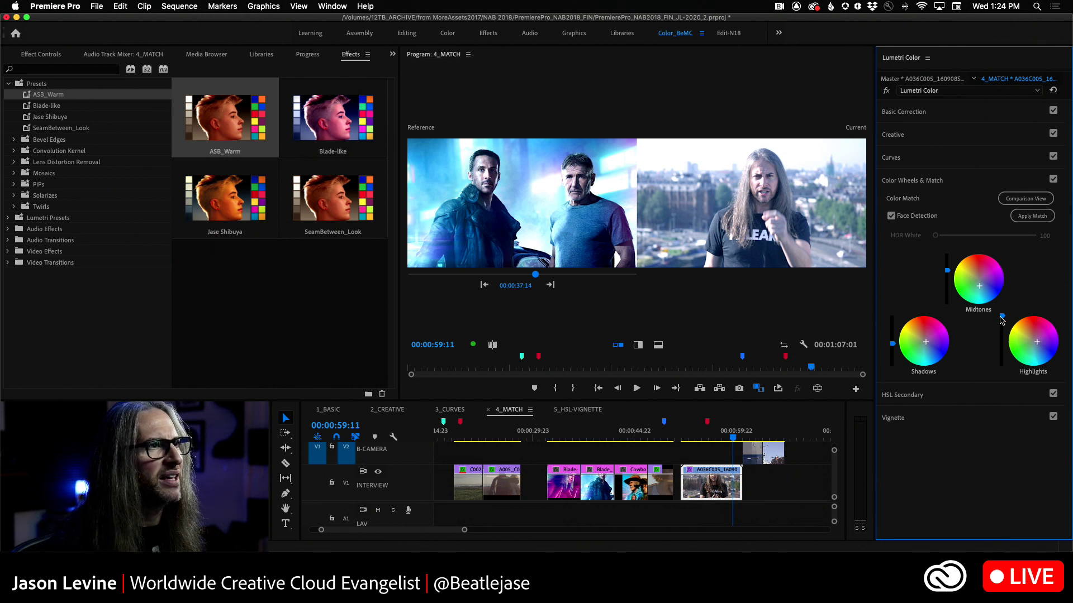
Step: Sample the interview clip's sky for the Hue vs Hue curve and pull the blue point slightly down
{"action": "left_click", "coordinate": [940, 156]}
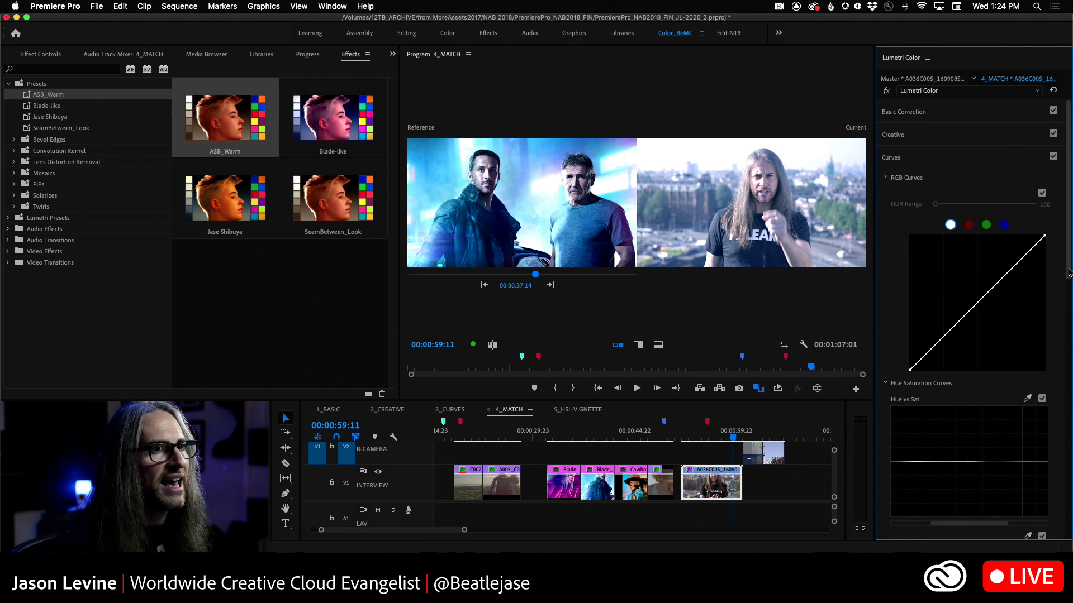
{"action": "scroll", "coordinate": [1029, 372], "scroll_direction": "down", "scroll_amount": 5}
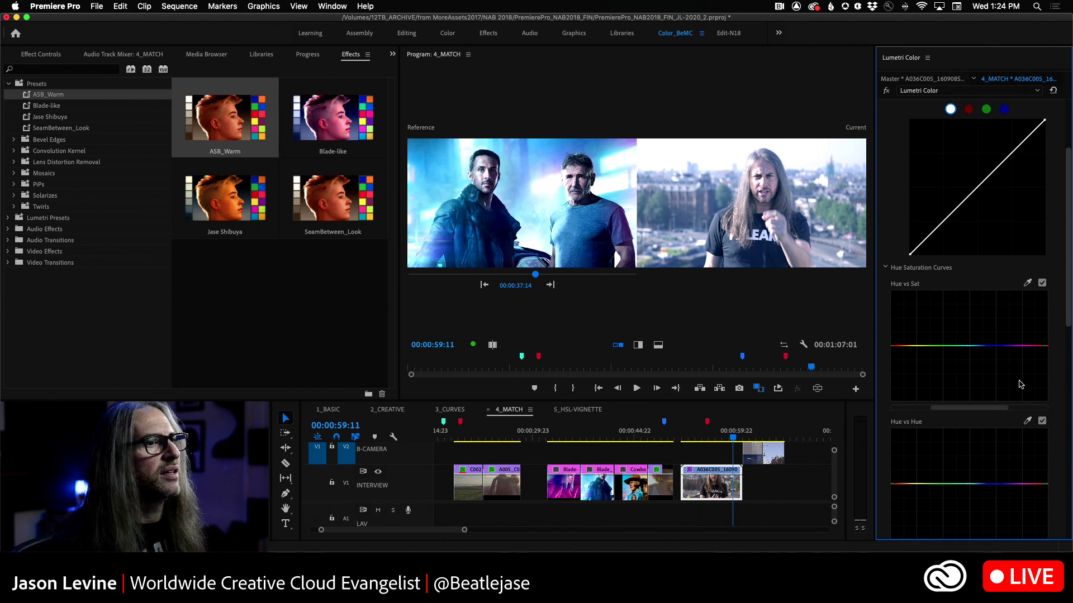
{"action": "left_click", "coordinate": [1030, 422]}
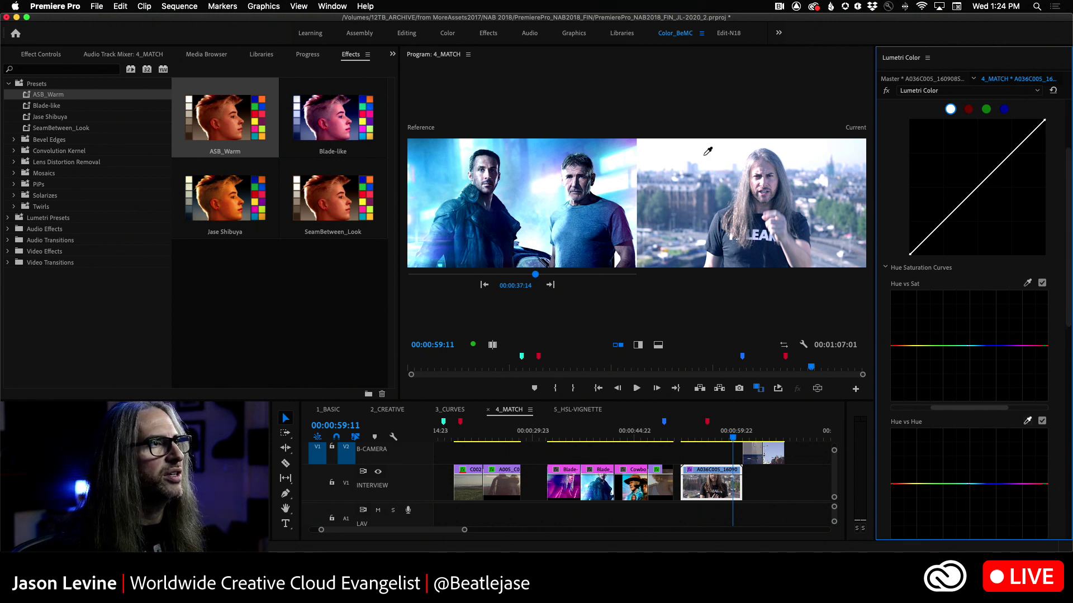
{"action": "left_click", "coordinate": [710, 146]}
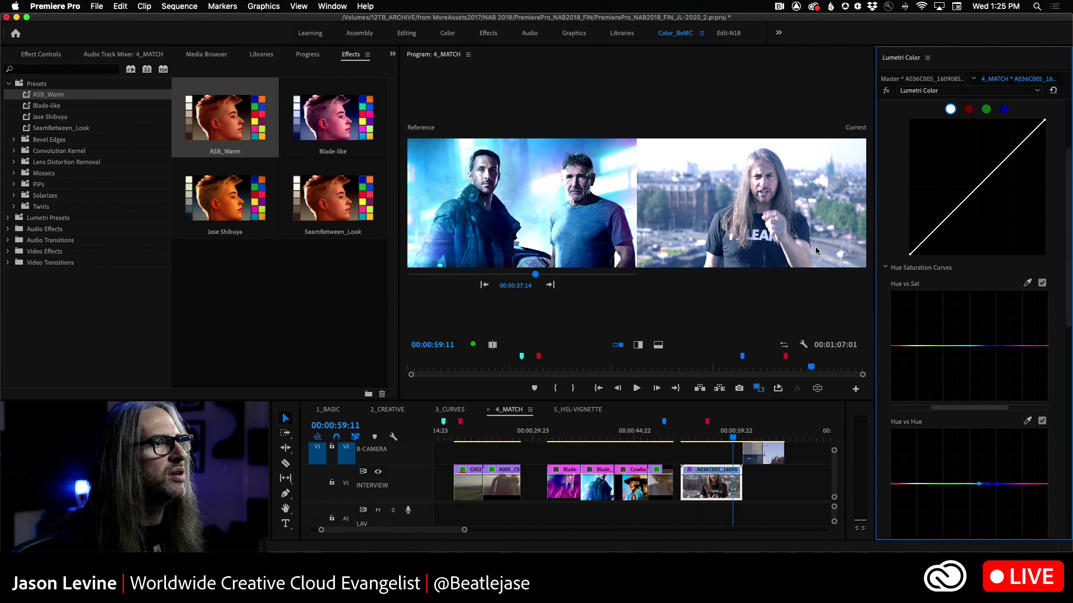
{"action": "left_click", "coordinate": [988, 485]}
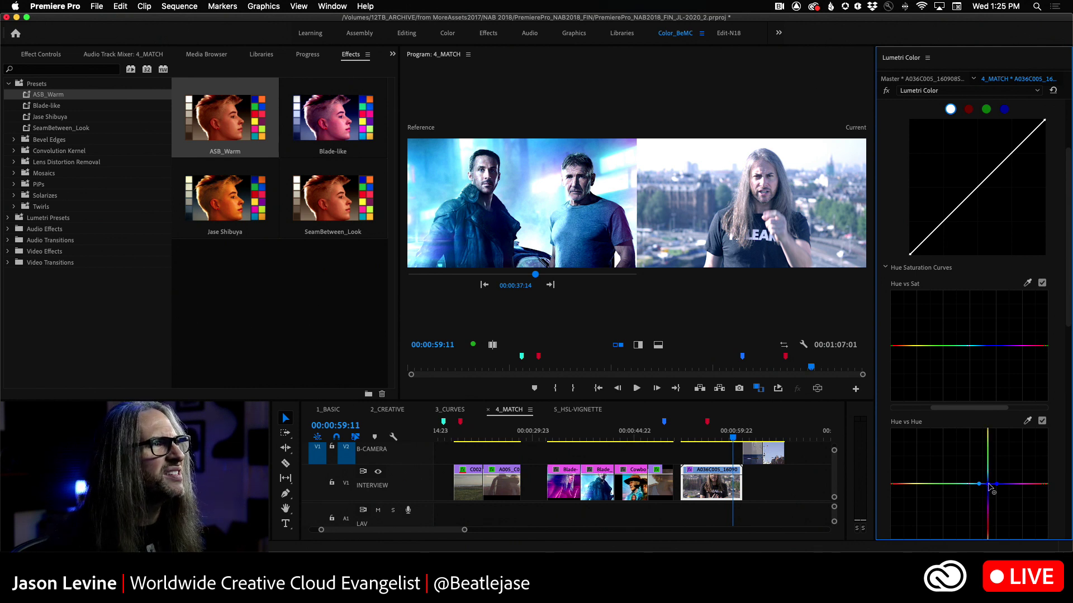
{"action": "mouse_move", "coordinate": [990, 489]}
{"action": "left_mouse_down"}
{"action": "mouse_move", "coordinate": [993, 503]}
{"action": "mouse_move", "coordinate": [992, 494]}
{"action": "left_mouse_up"}
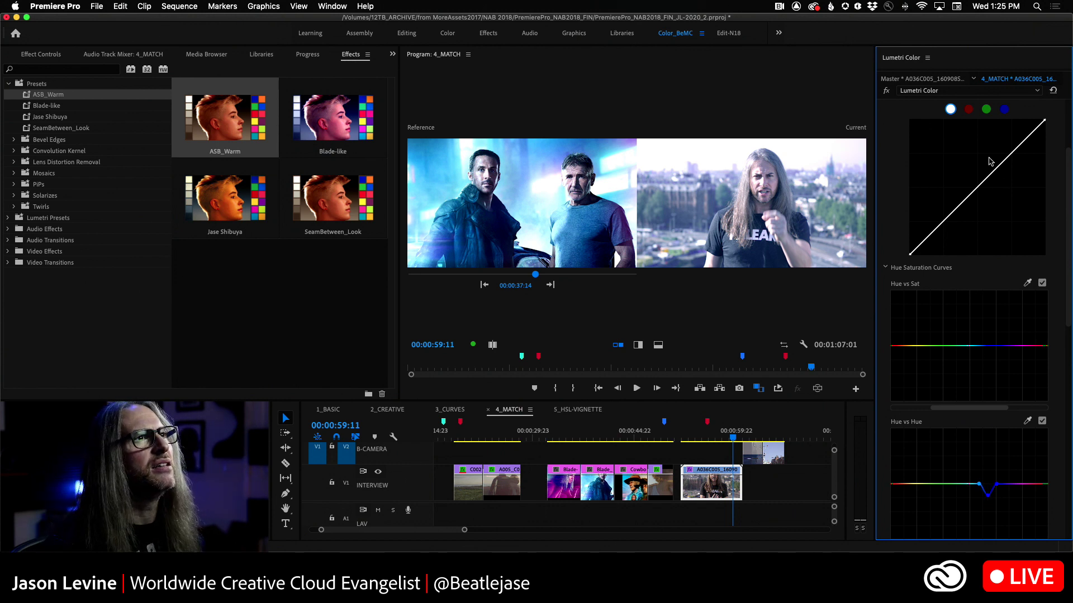
{"action": "scroll", "coordinate": [1069, 249], "scroll_direction": "up", "scroll_amount": 5}
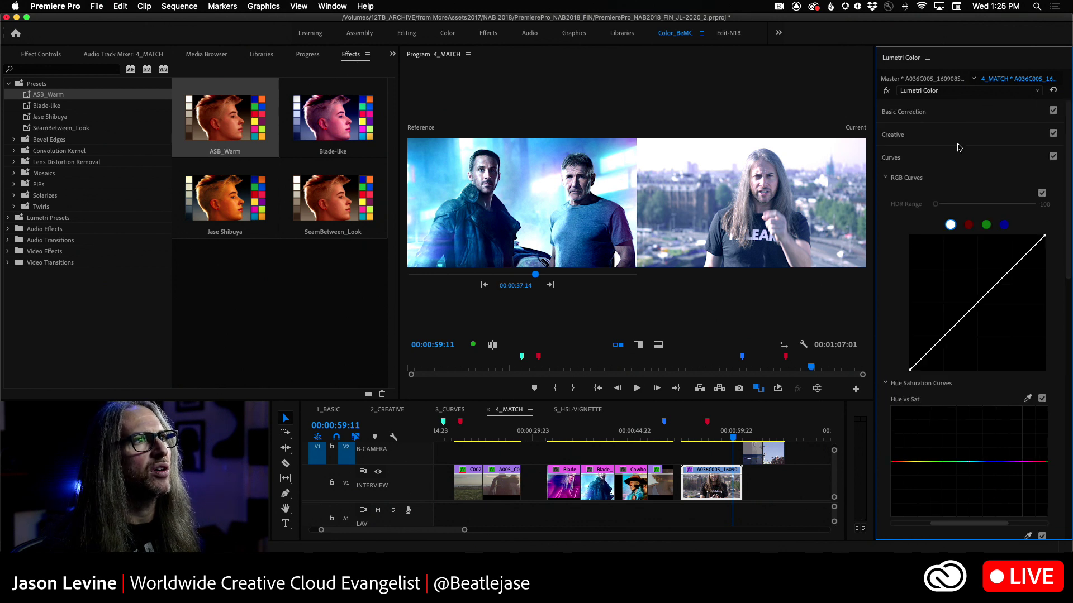
Step: Nudge the Shadows color wheel slightly toward blue and set the Creative Saturation to 124.9
{"action": "left_click", "coordinate": [960, 165]}
{"action": "left_click", "coordinate": [953, 184]}
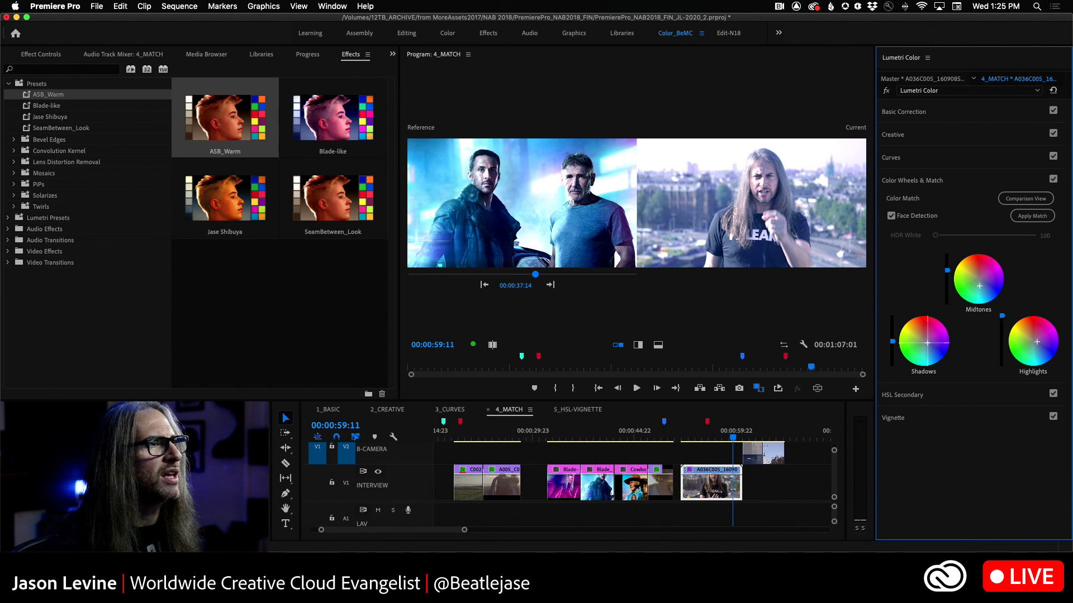
{"action": "left_click", "coordinate": [954, 136]}
{"action": "left_click_drag", "start_coordinate": [988, 334], "coordinate": [997, 335]}
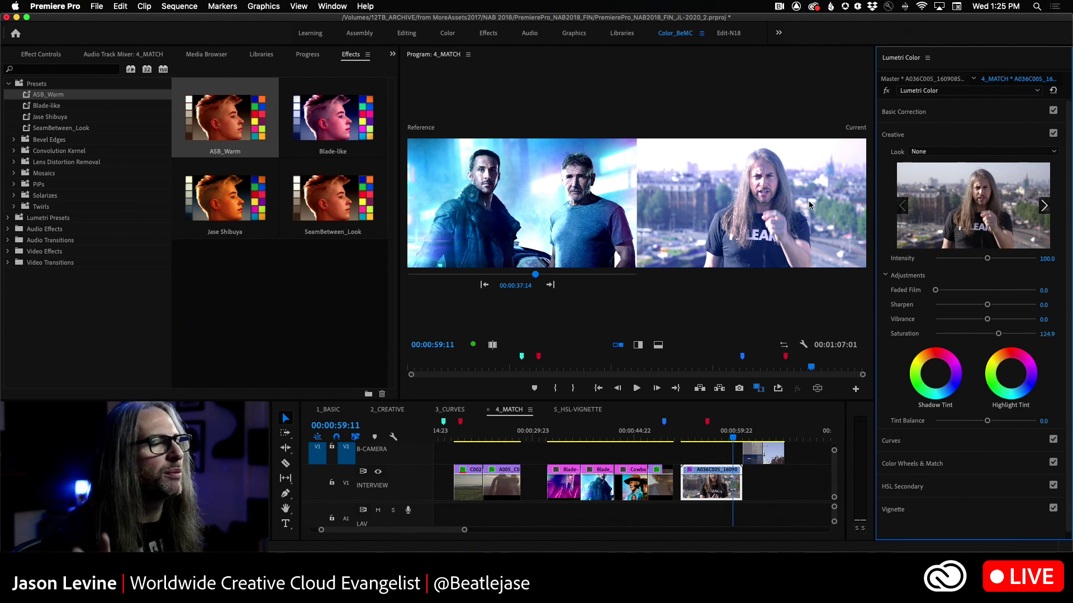
Step: Compare the clip with the Lumetri effect off and on, and set the Vignette Amount to -1.9
{"action": "left_click", "coordinate": [955, 466]}
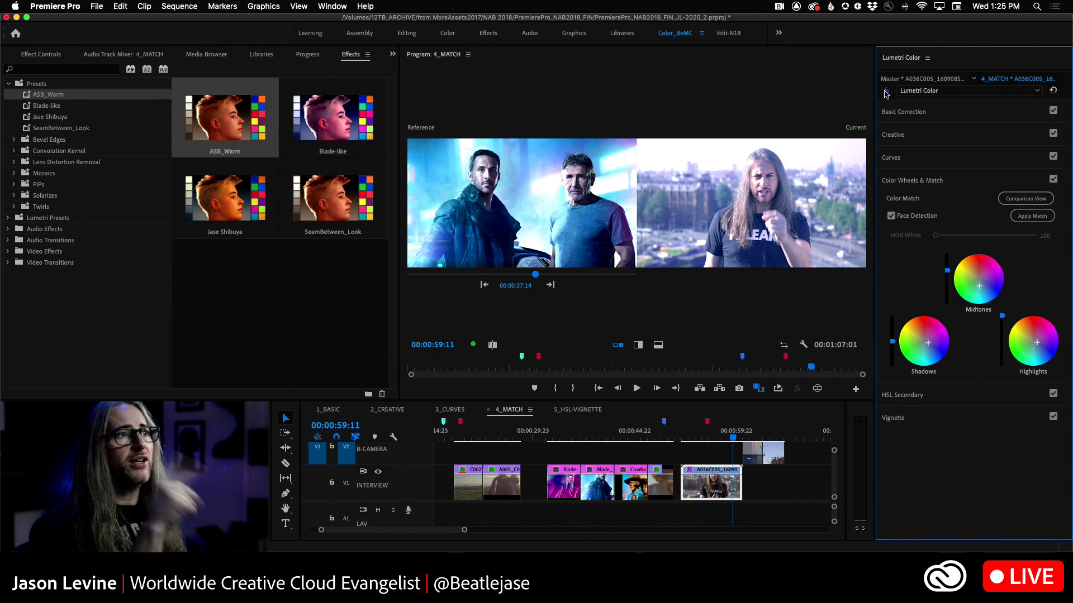
{"action": "left_click", "coordinate": [886, 91]}
{"action": "left_click", "coordinate": [886, 92]}
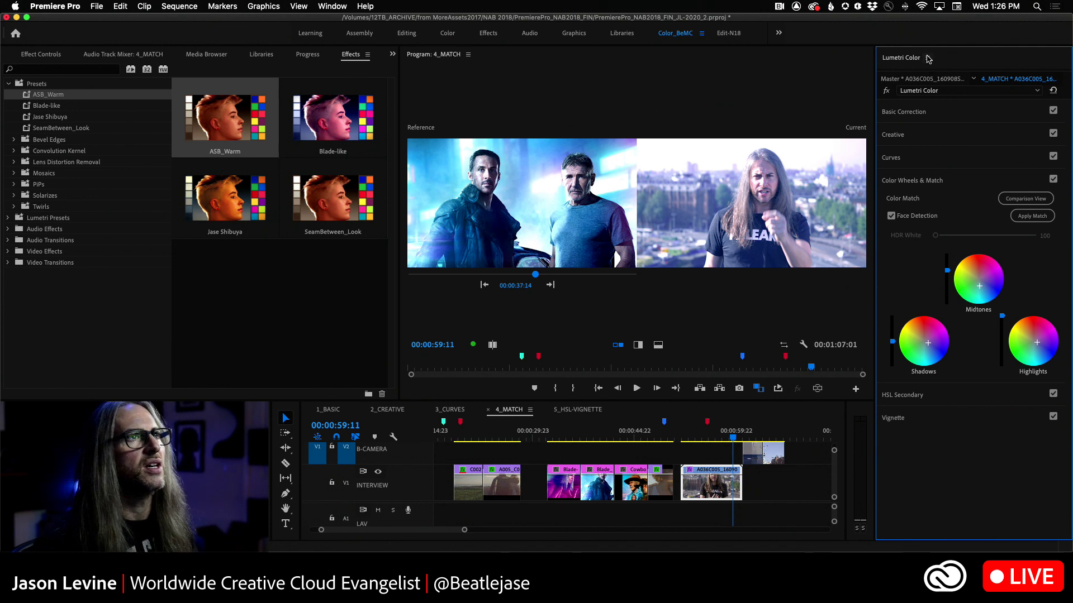
{"action": "left_click", "coordinate": [940, 416]}
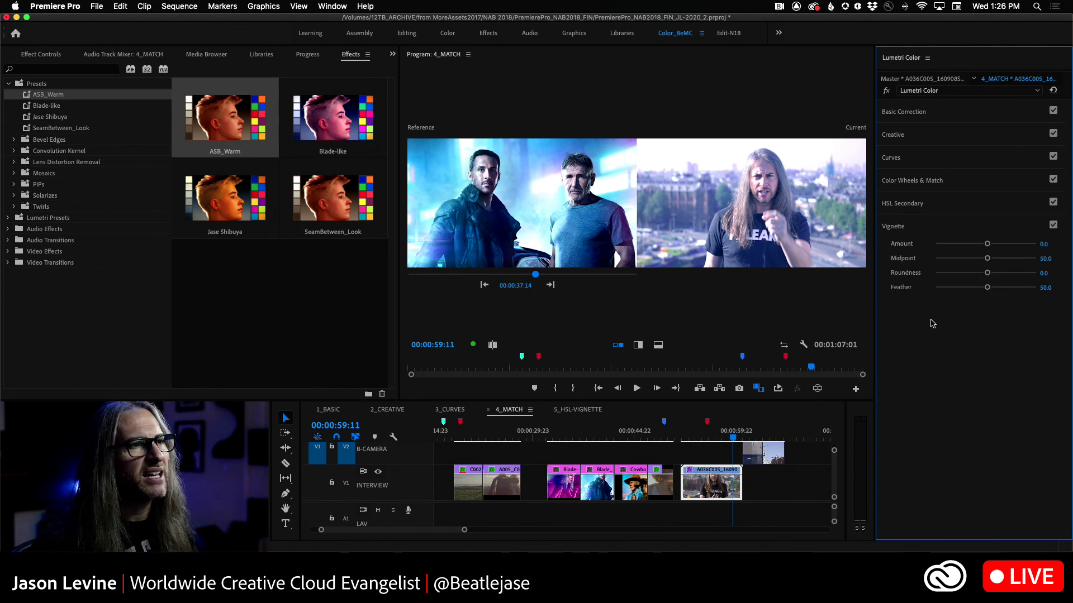
{"action": "left_click_drag", "start_coordinate": [987, 244], "coordinate": [957, 249]}
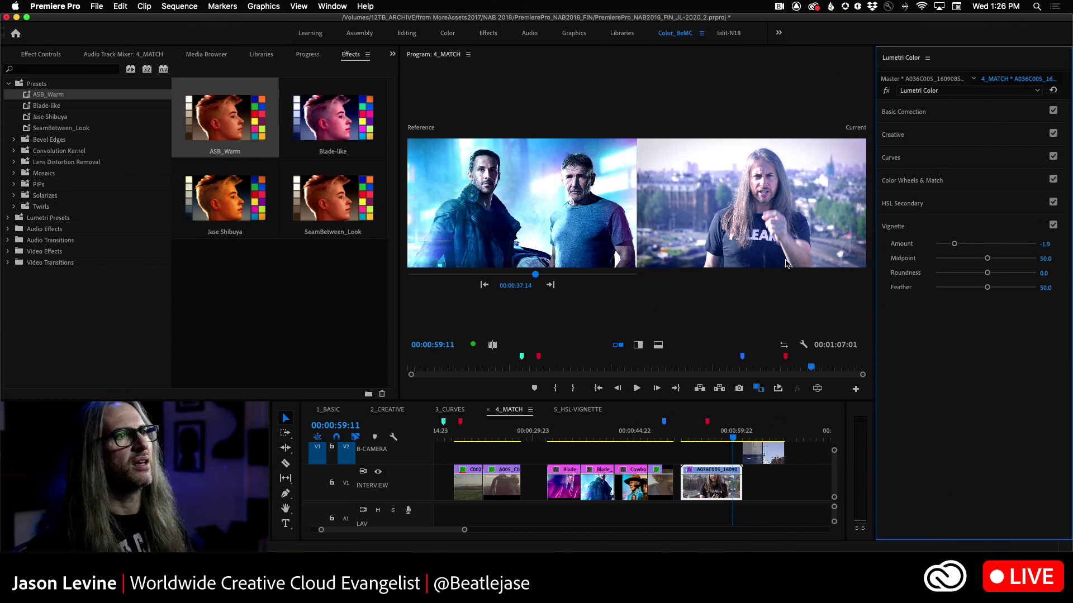
Step: Export the interview clip's current grade as a Cube LUT named BR_2049 to the Desktop
{"action": "left_click", "coordinate": [927, 58]}
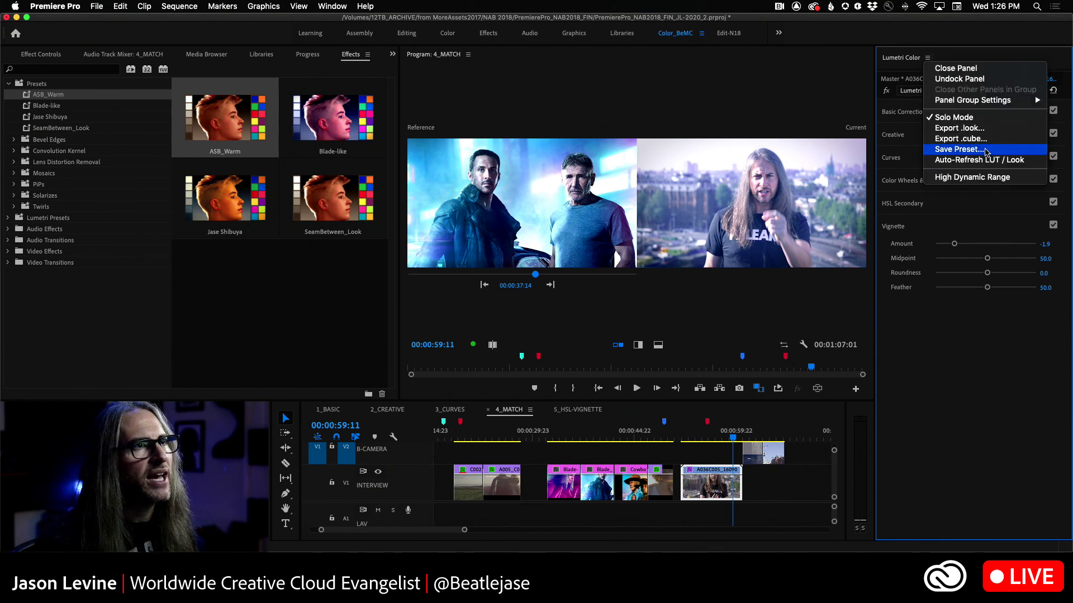
{"action": "left_click", "coordinate": [960, 139]}
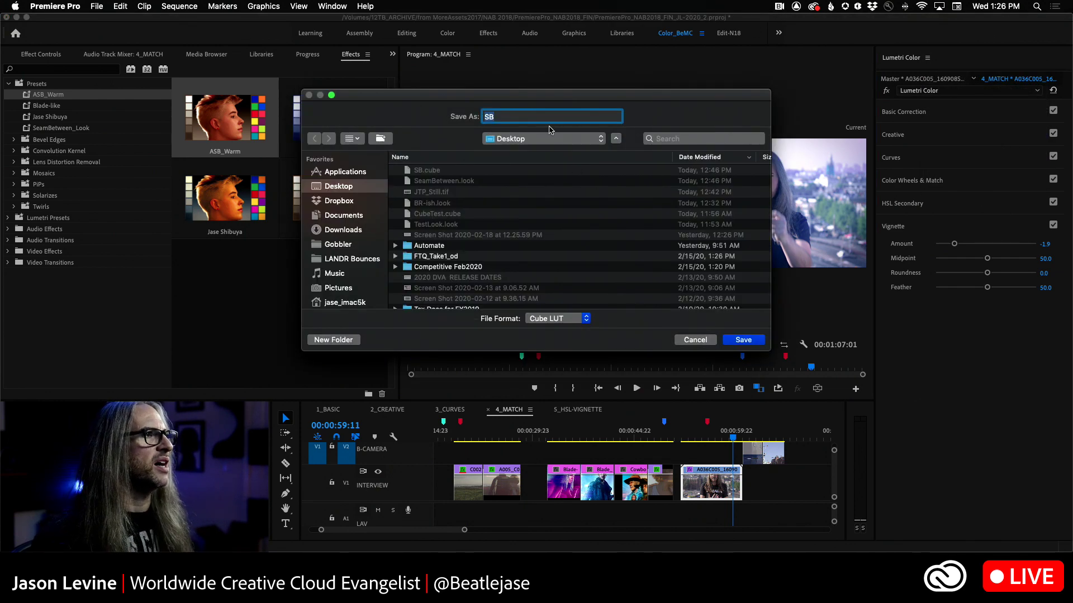
{"action": "type", "text": "BR_2049"}
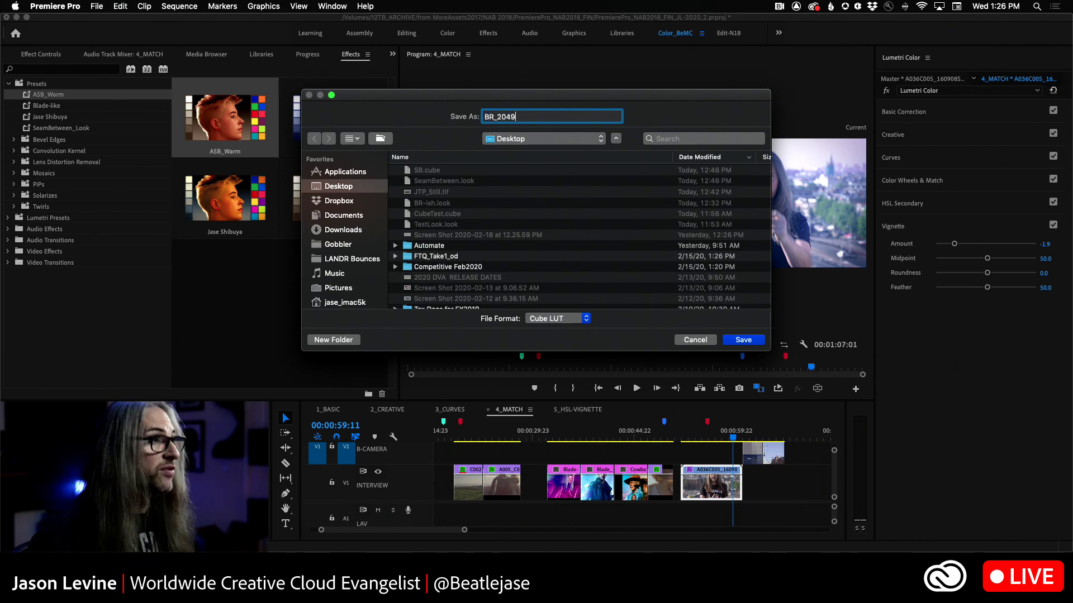
{"action": "left_click", "coordinate": [746, 341]}
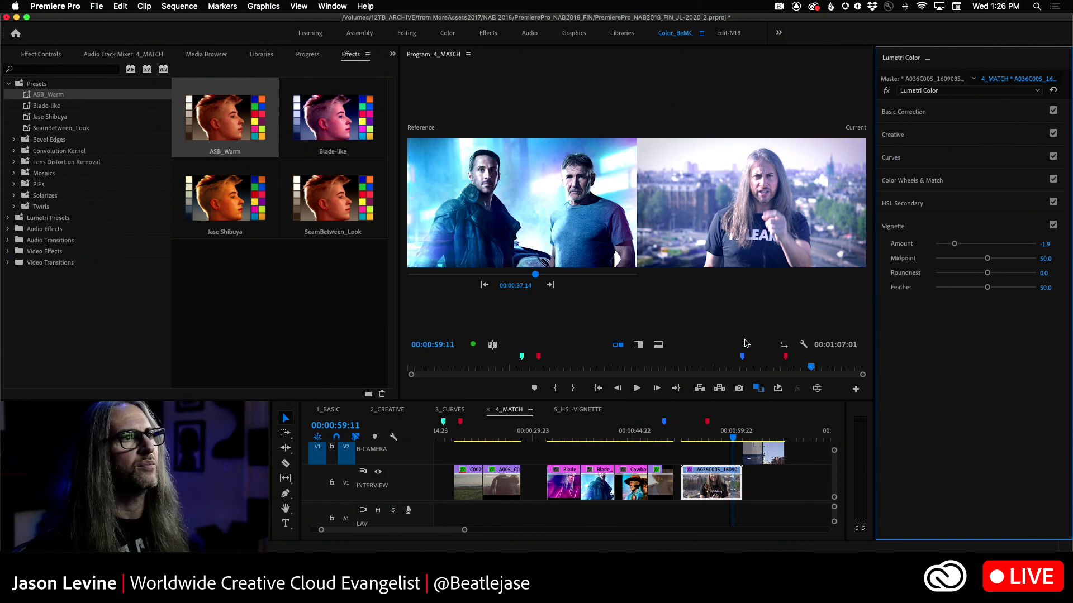
{"action": "left_click", "coordinate": [752, 477]}
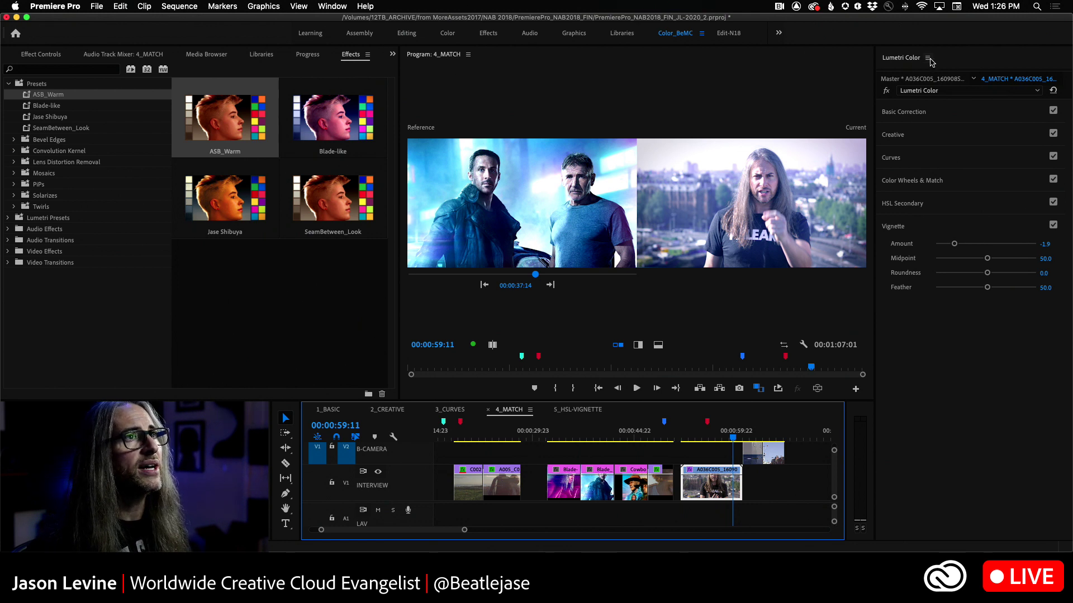
Step: Reset the clip's Lumetri Color effect, apply the Blade-like preset, and inspect the comparison with the reference enlarged
{"action": "left_click", "coordinate": [1053, 91]}
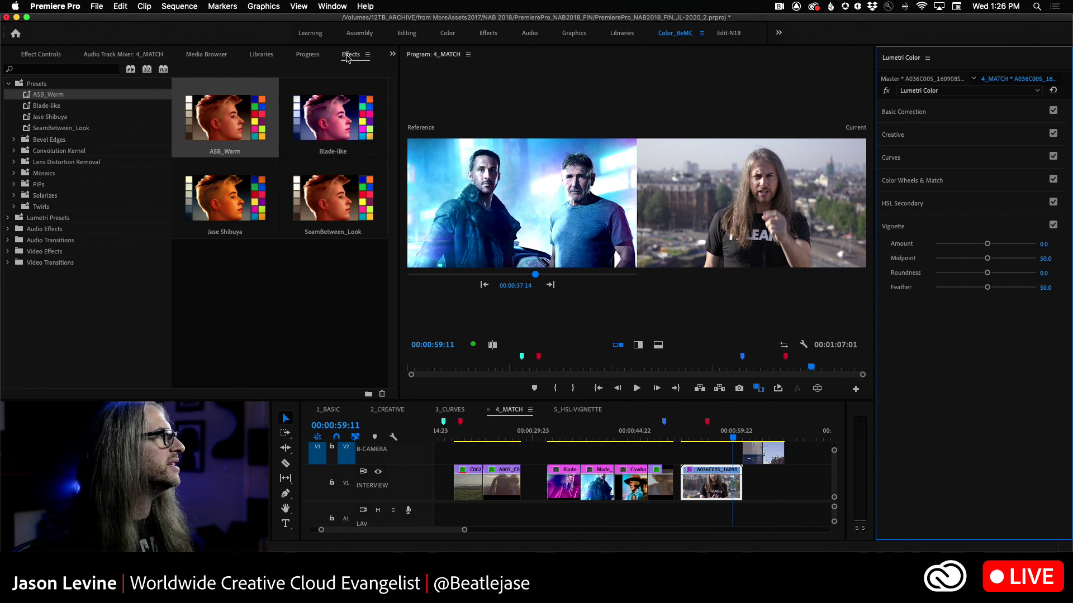
{"action": "left_click", "coordinate": [26, 108]}
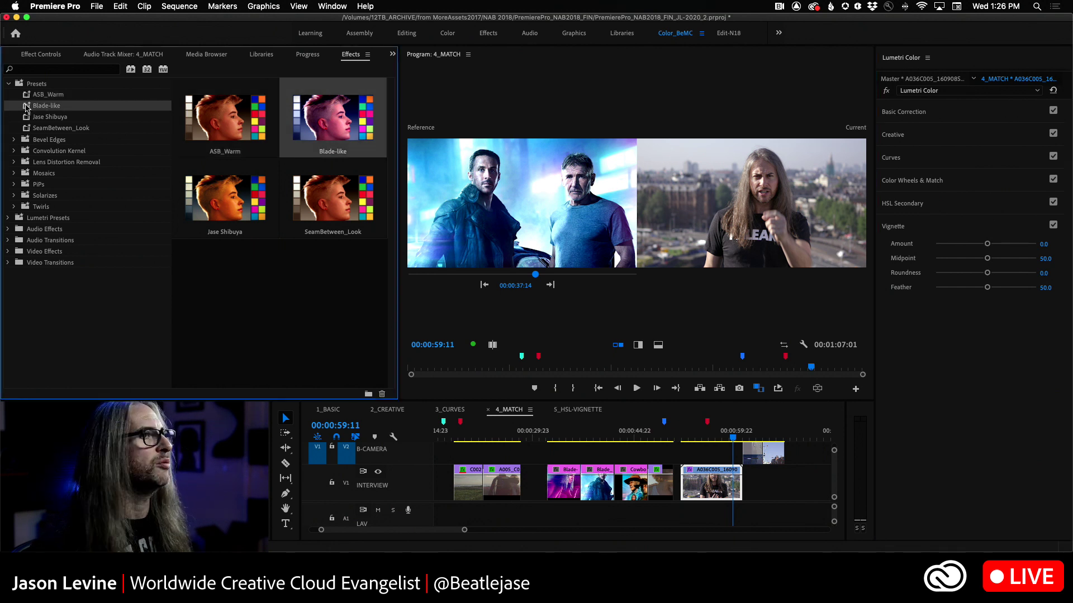
{"action": "double_click", "coordinate": [26, 108]}
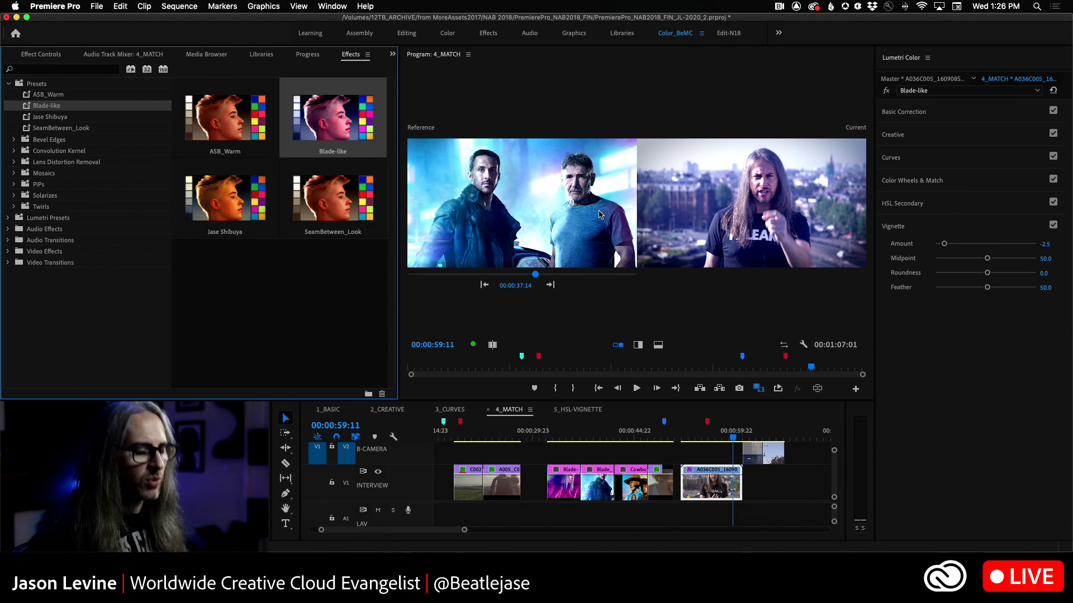
{"action": "key", "text": "grave"}
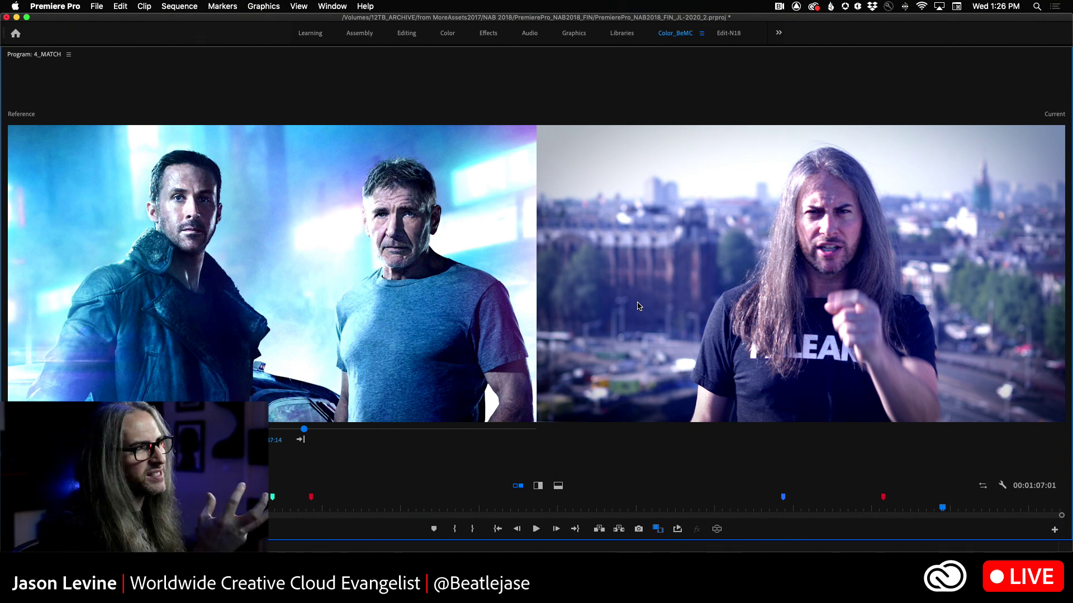
{"action": "key", "text": "super+s"}
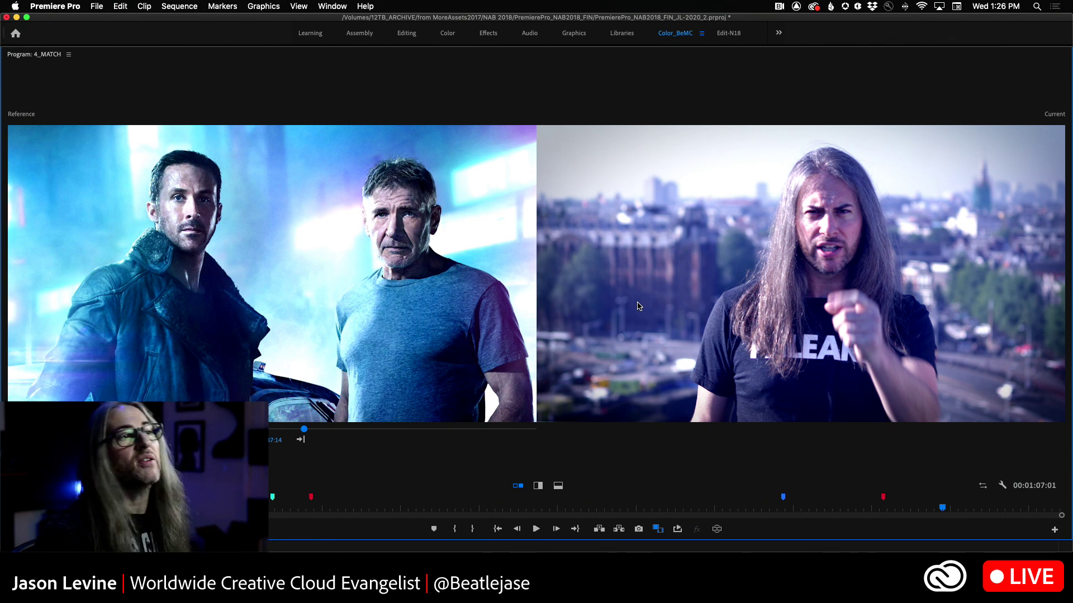
{"action": "key", "text": "grave"}
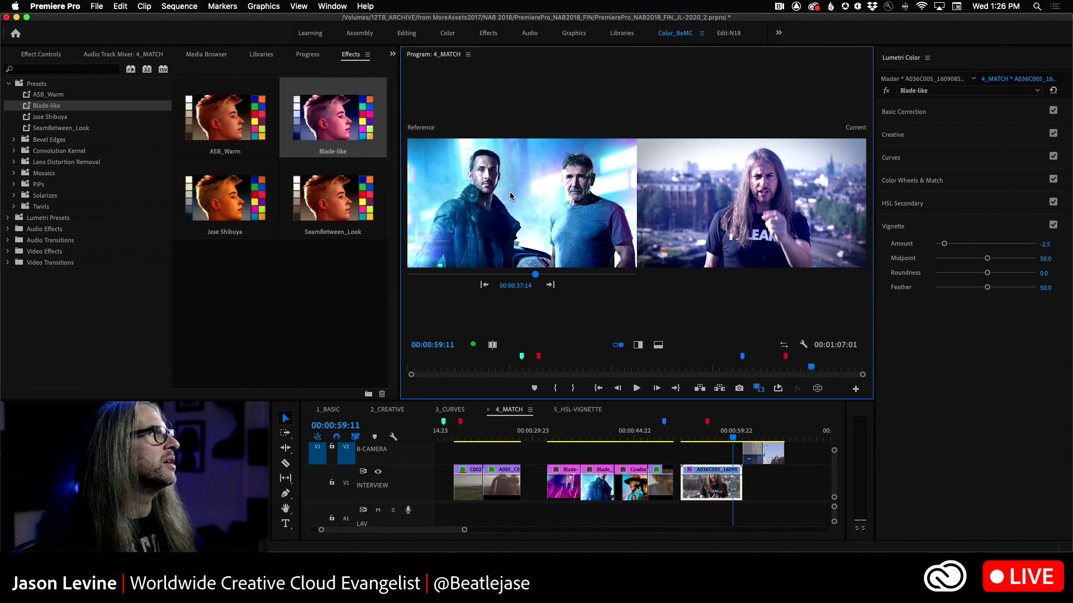
Step: Export the interview clip's Blade-like grade as a Lumetri Look named BLADE_Look to the Desktop
{"action": "left_click", "coordinate": [708, 491]}
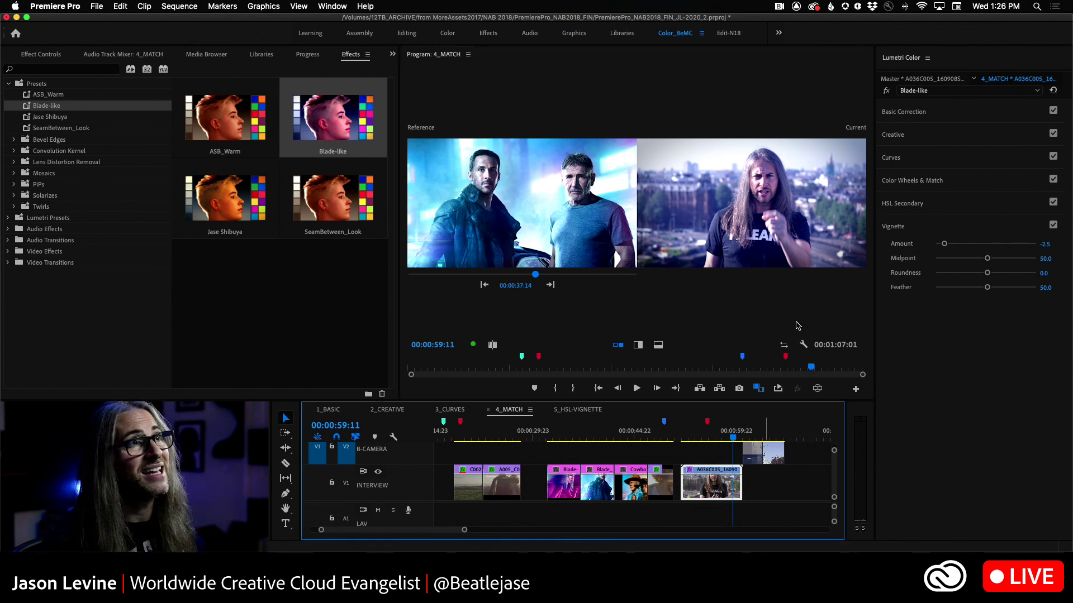
{"action": "left_click", "coordinate": [927, 58]}
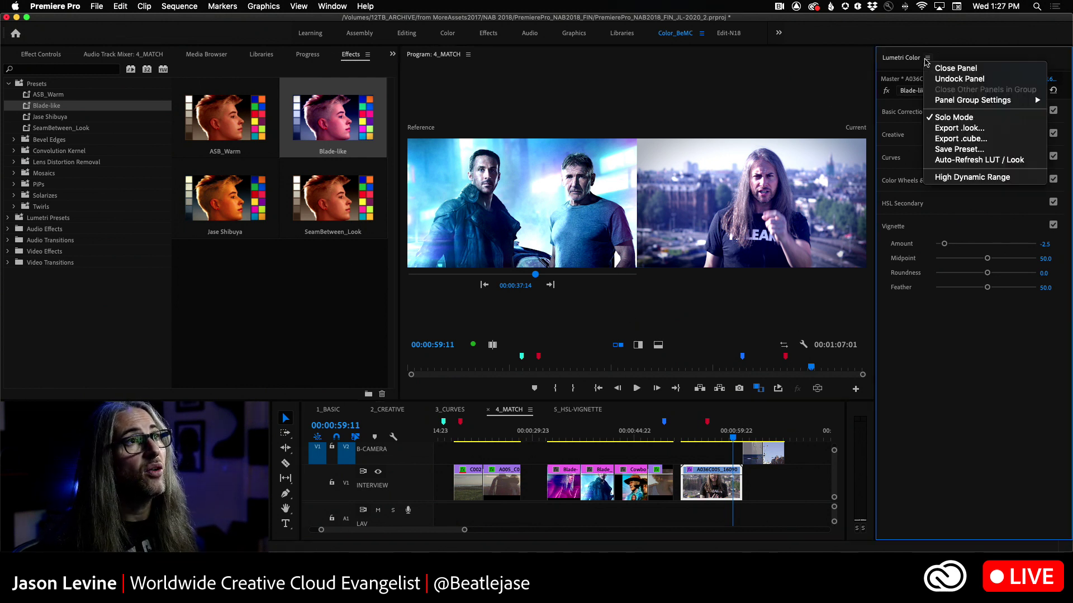
{"action": "left_click", "coordinate": [972, 128]}
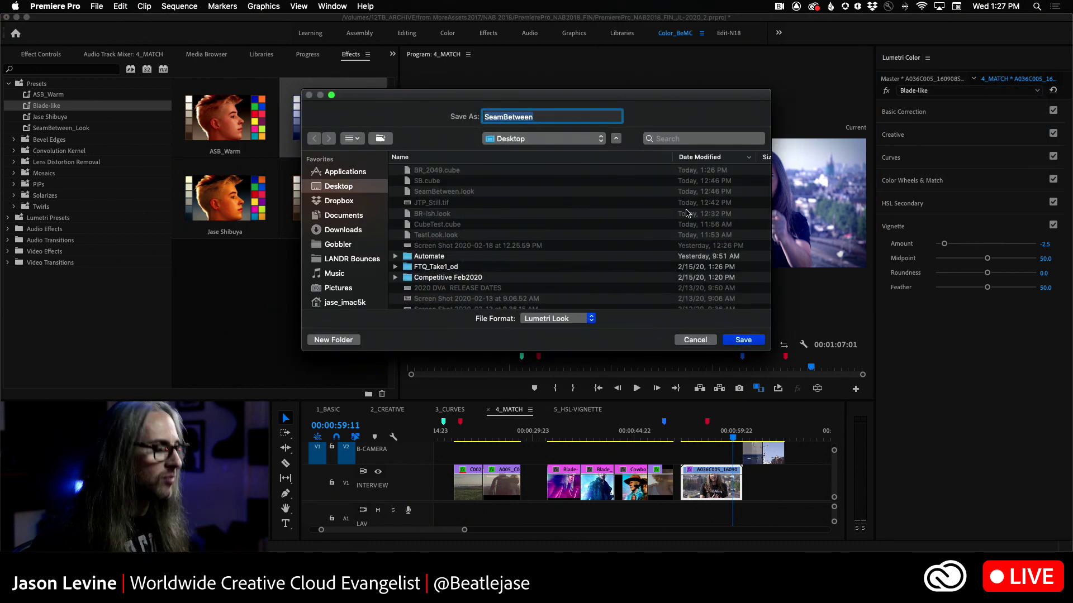
{"action": "type", "text": "BLADE_Look"}
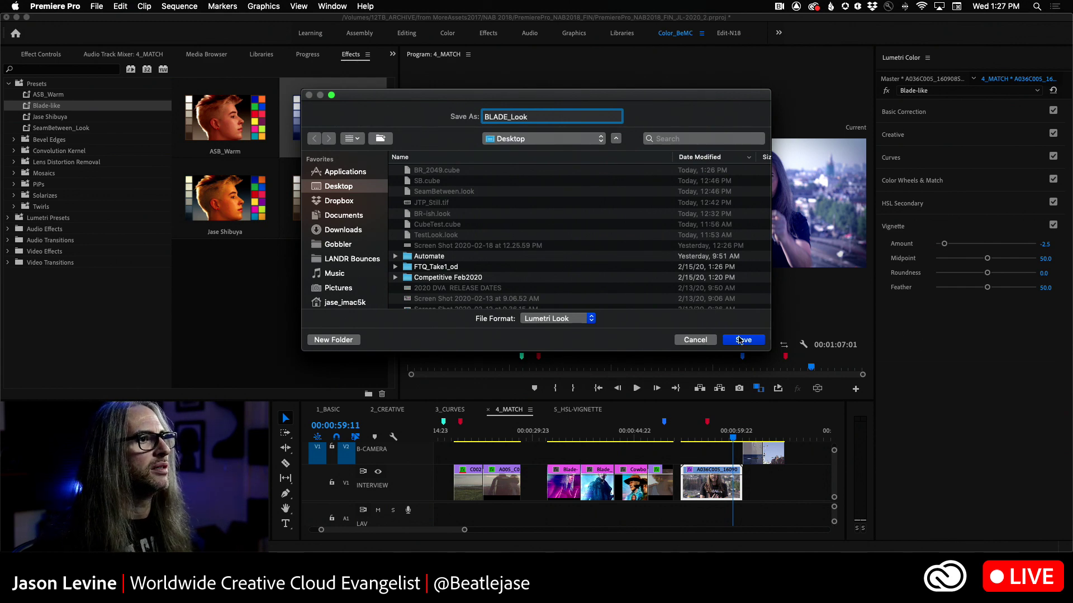
{"action": "left_click", "coordinate": [739, 341]}
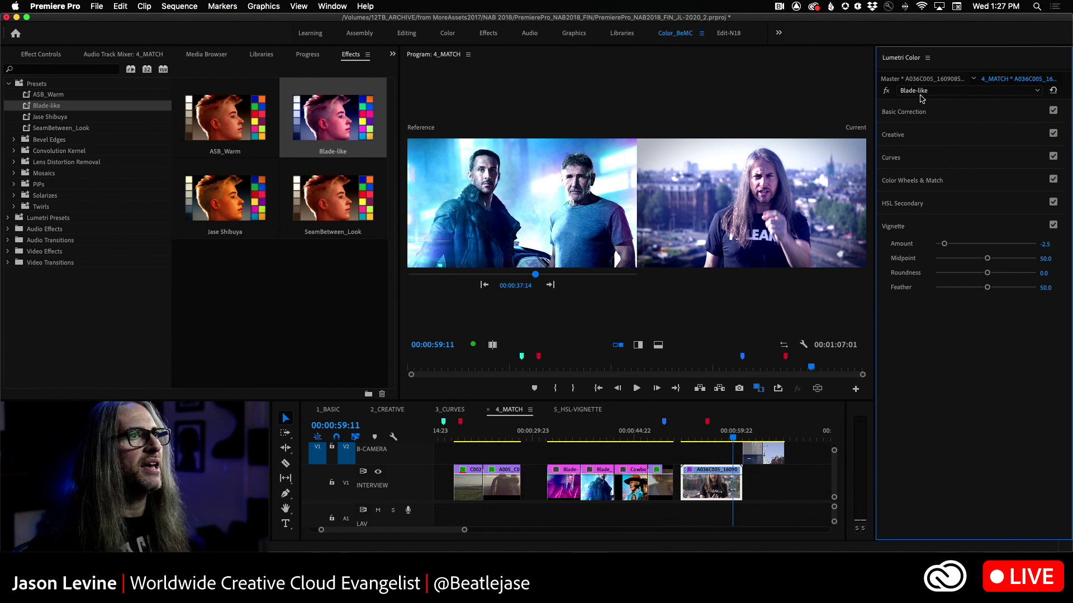
Step: Turn off the Blade-like effect, turn on SB_Matched Warm instead, and leave the comparison view
{"action": "left_click", "coordinate": [919, 91]}
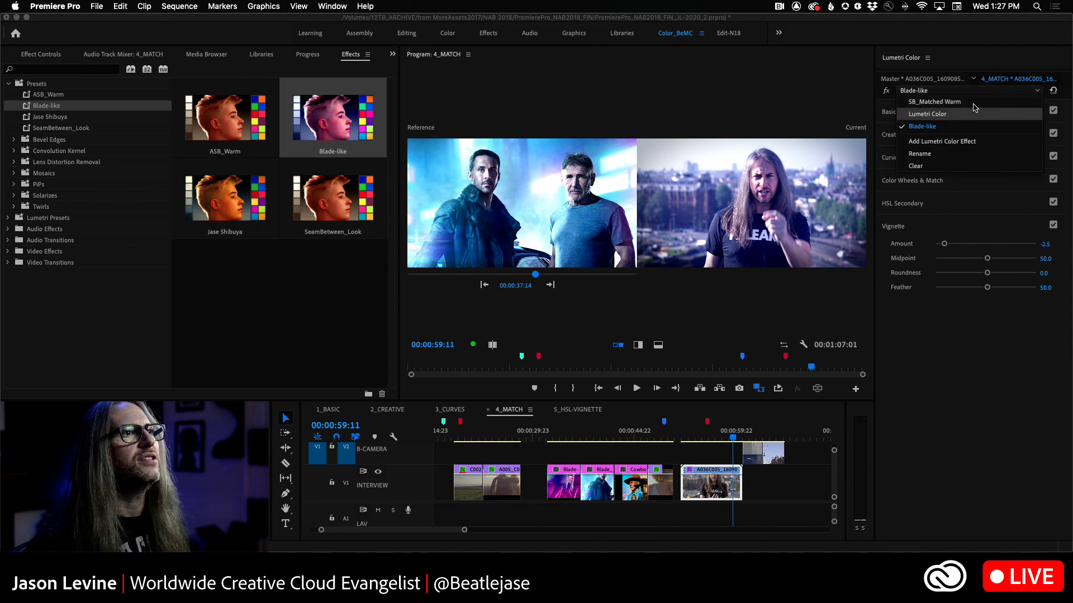
{"action": "left_click", "coordinate": [886, 90]}
{"action": "left_click", "coordinate": [931, 93]}
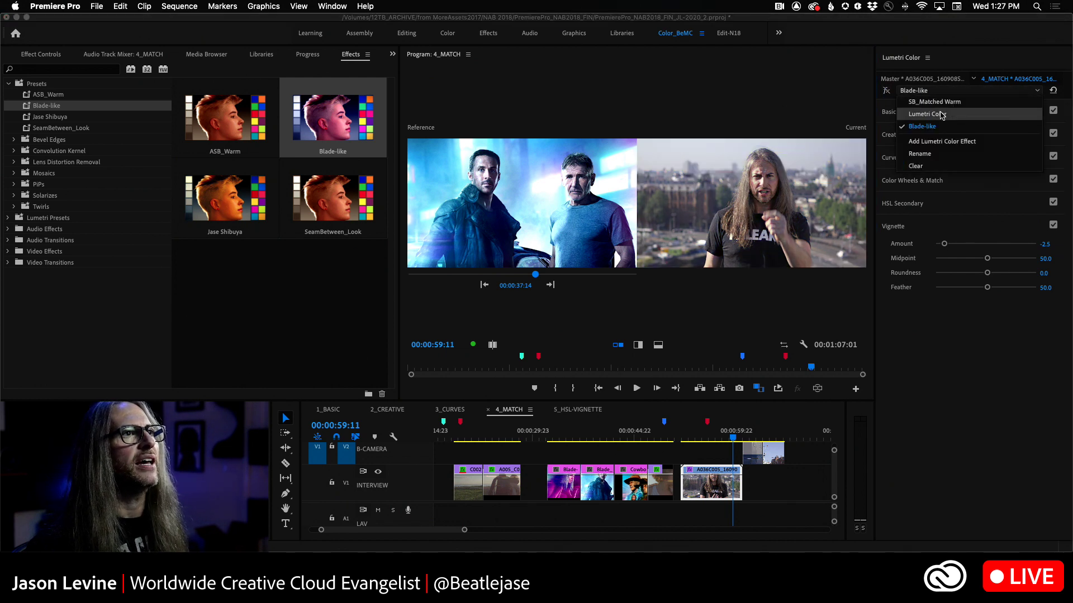
{"action": "left_click", "coordinate": [945, 106]}
{"action": "left_click", "coordinate": [886, 91]}
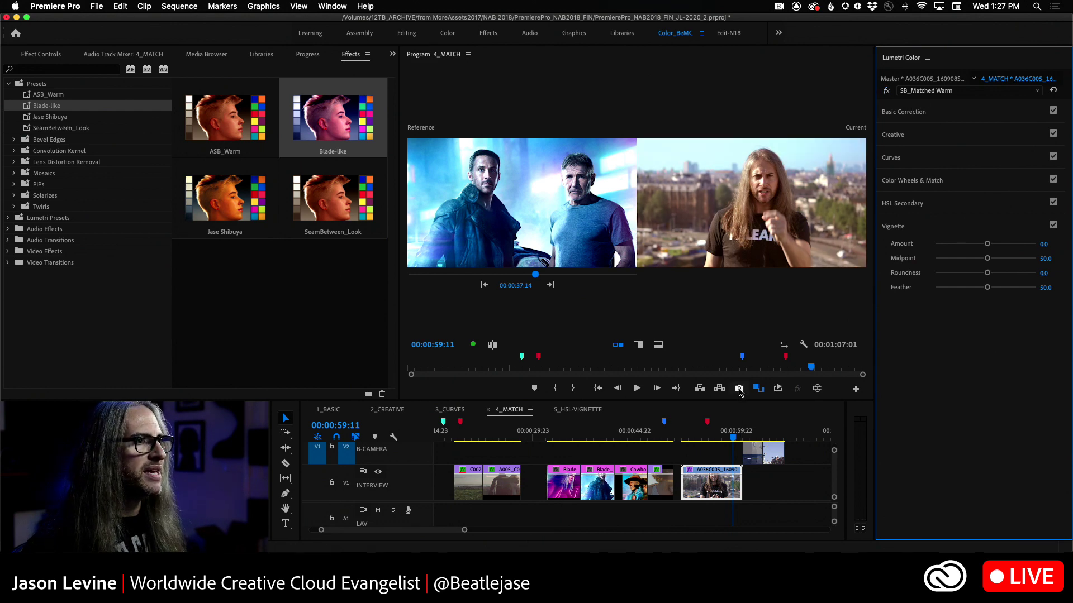
{"action": "left_click", "coordinate": [758, 389]}
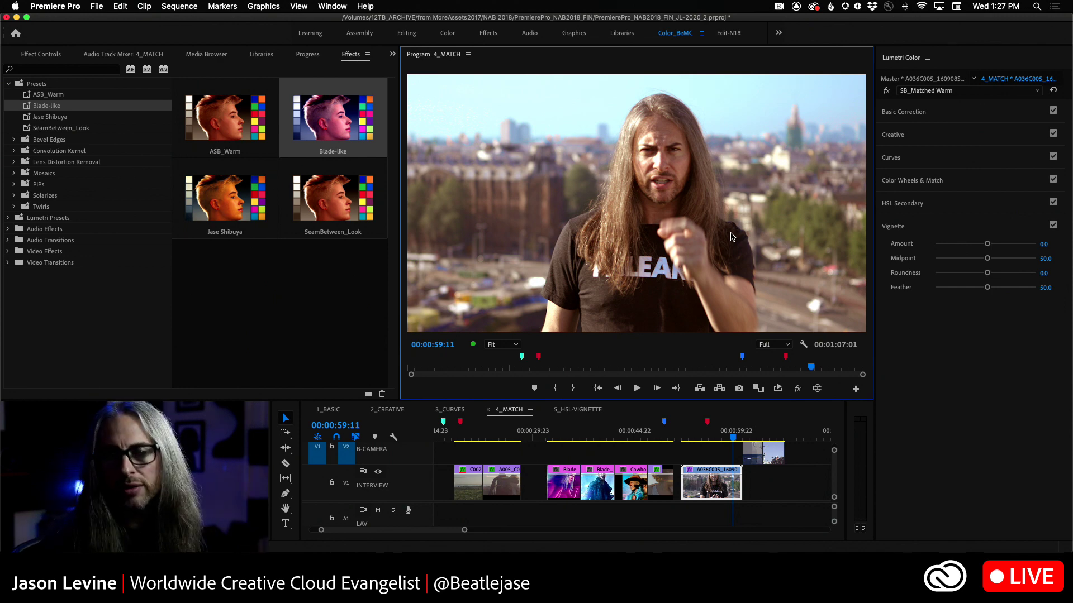
Step: Switch to Photoshop and add a Color Lookup adjustment layer above all layers of JTP_Still.tif
{"action": "key", "text": "super+Tab"}
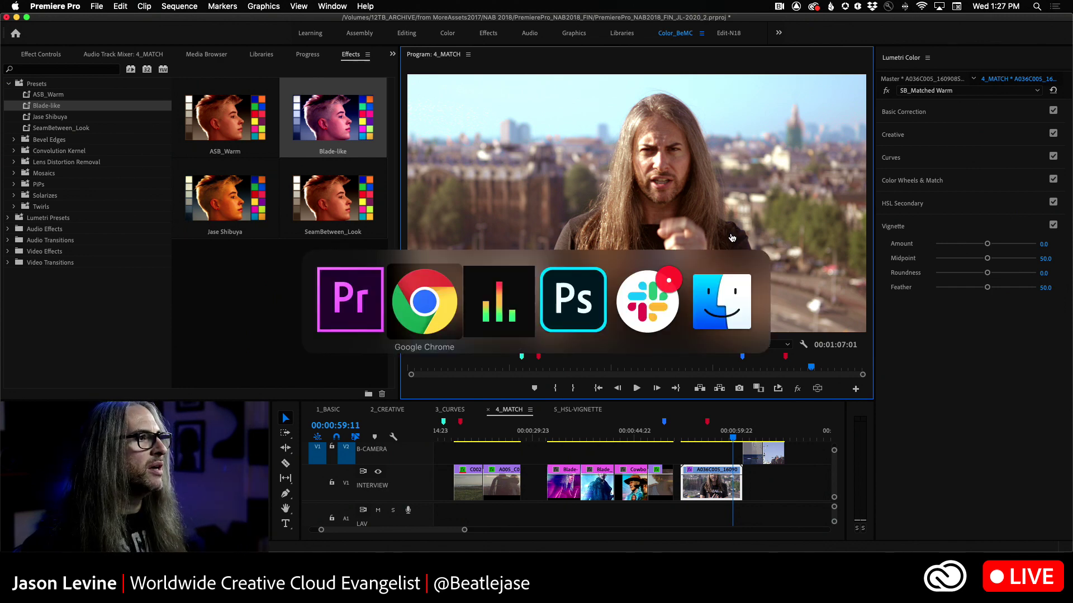
{"action": "key", "text": "super+Tab"}
{"action": "key", "text": "super+Tab"}
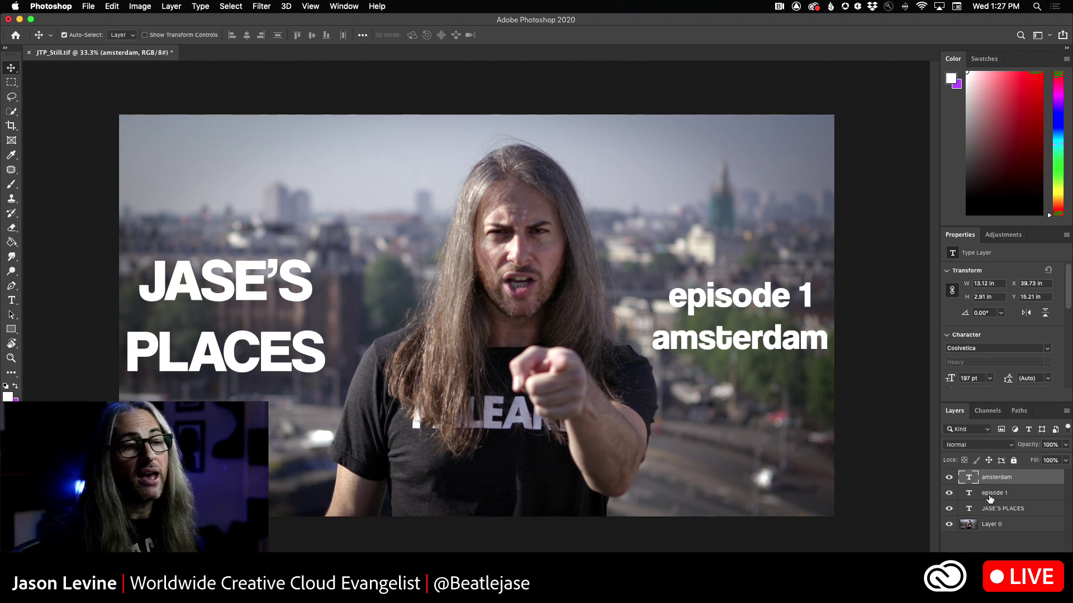
{"action": "left_click", "coordinate": [1005, 542]}
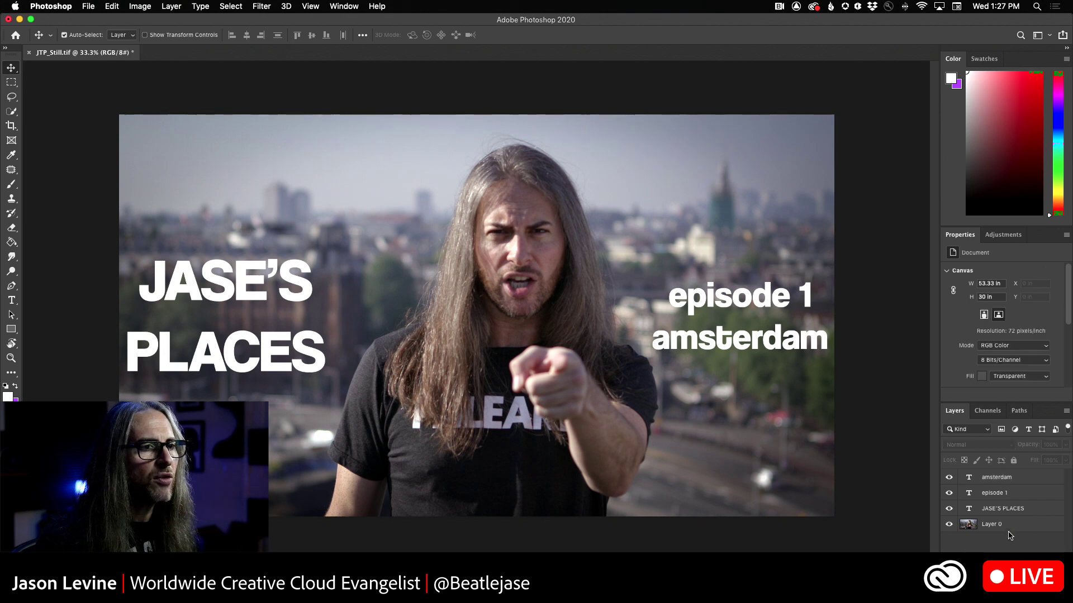
{"action": "left_click", "coordinate": [1004, 235]}
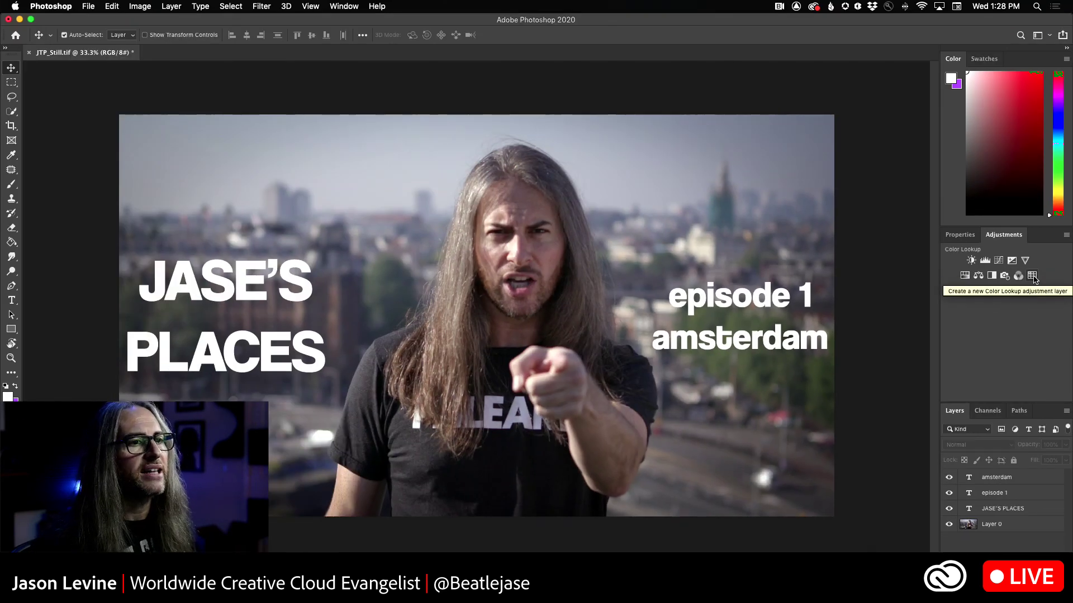
{"action": "left_click", "coordinate": [973, 279]}
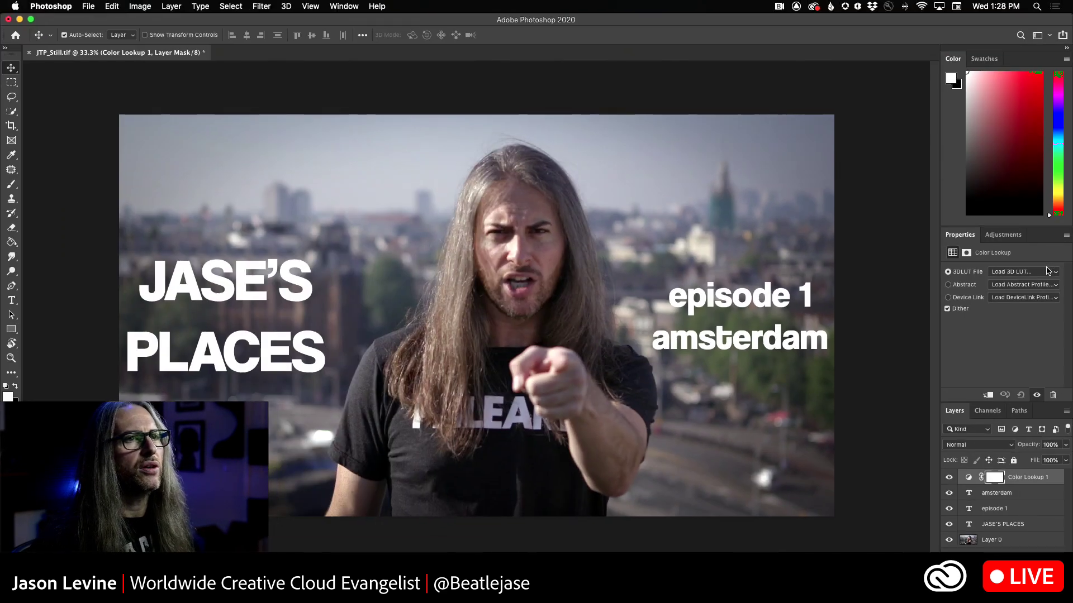
Step: Load SeamBetween.look from the Desktop as the Color Lookup layer's 3D LUT
{"action": "left_click", "coordinate": [1053, 274]}
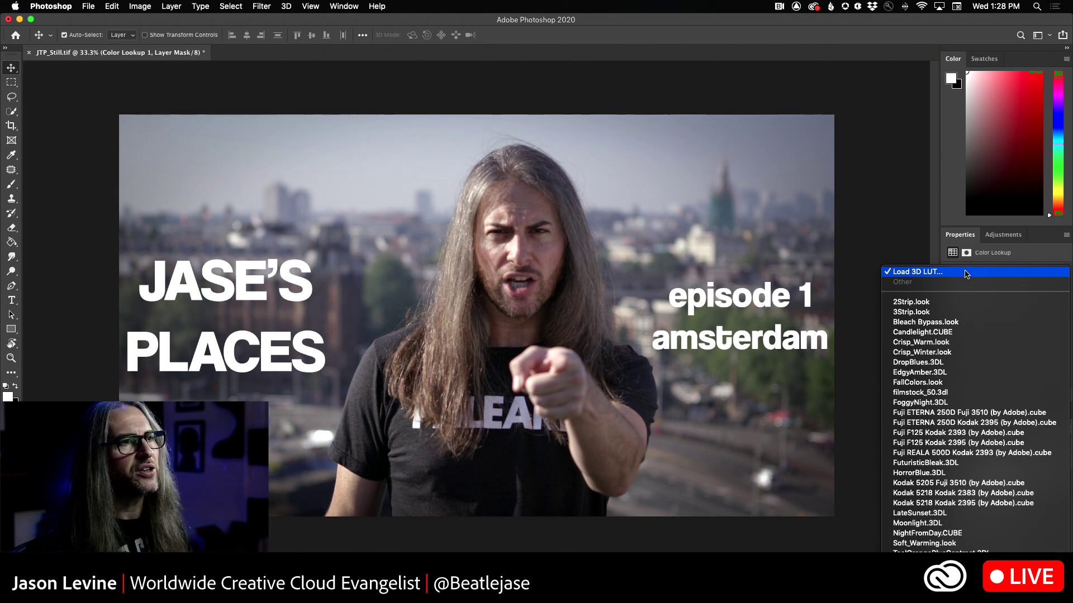
{"action": "left_click", "coordinate": [1020, 272]}
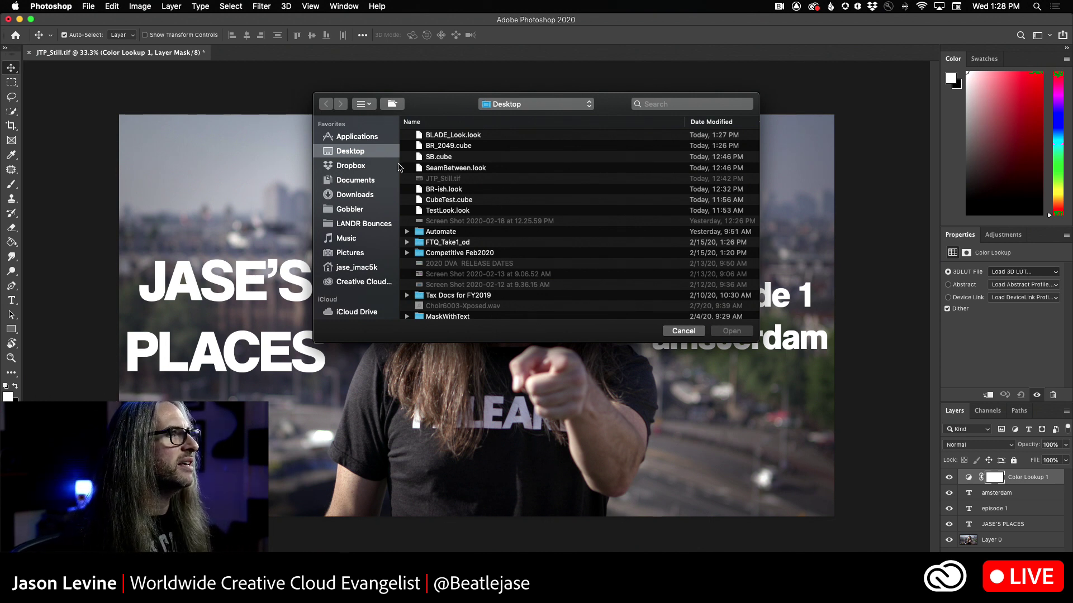
{"action": "left_click", "coordinate": [477, 169]}
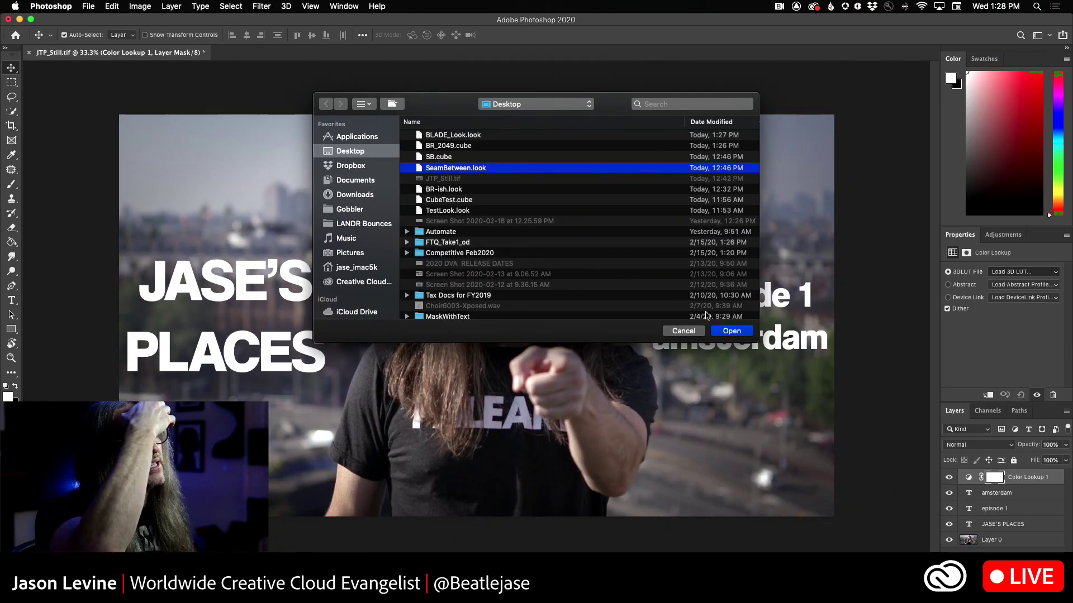
{"action": "left_click", "coordinate": [732, 331]}
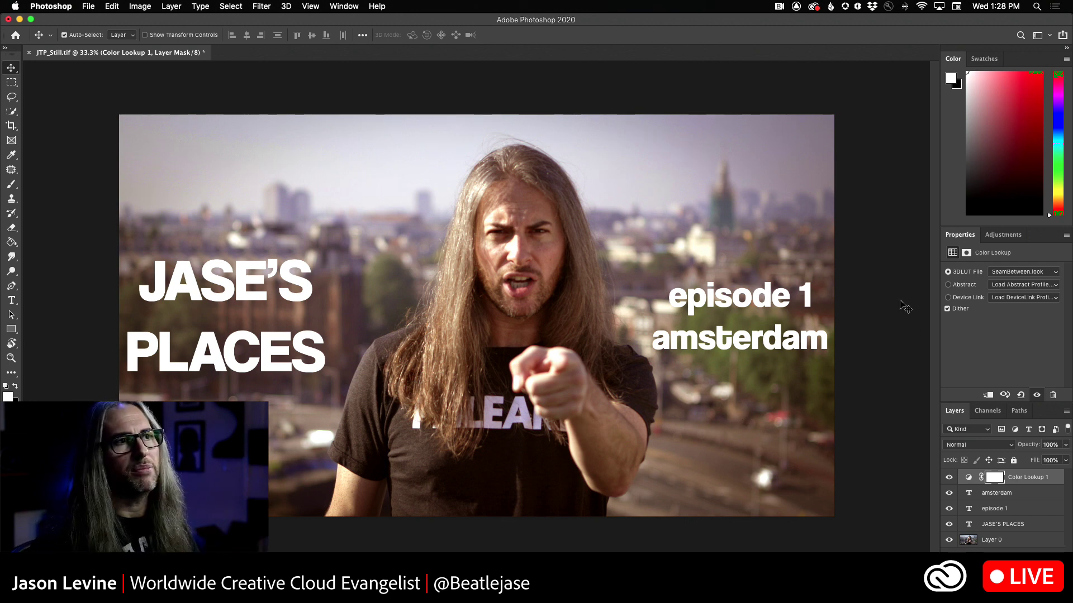
Step: Set the Color Lookup layer's 3D LUT to BLADE_Look.look from the Desktop
{"action": "left_click", "coordinate": [1032, 273]}
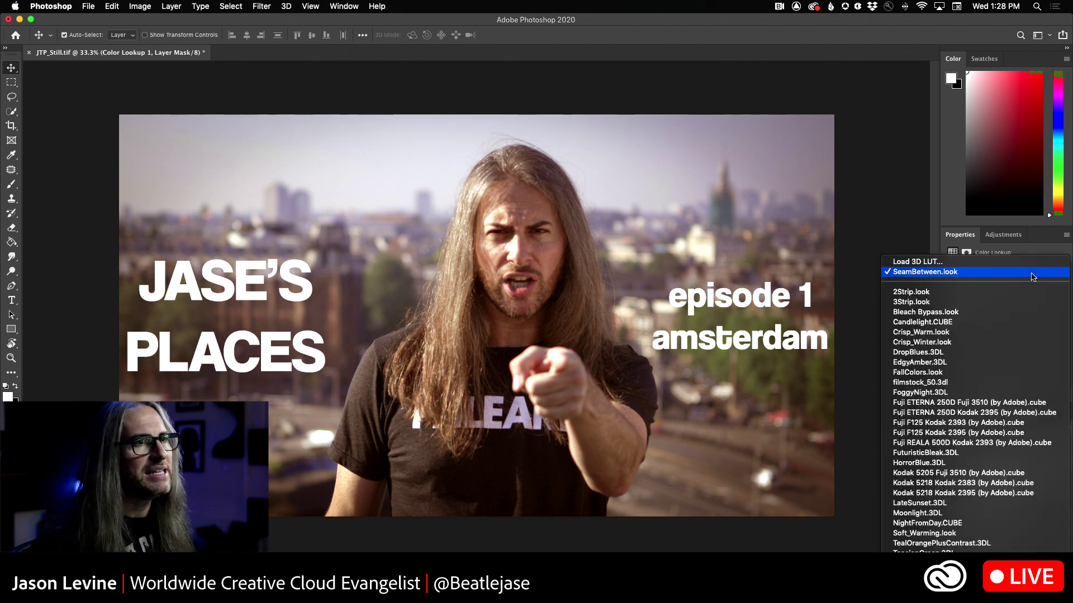
{"action": "left_click", "coordinate": [981, 263]}
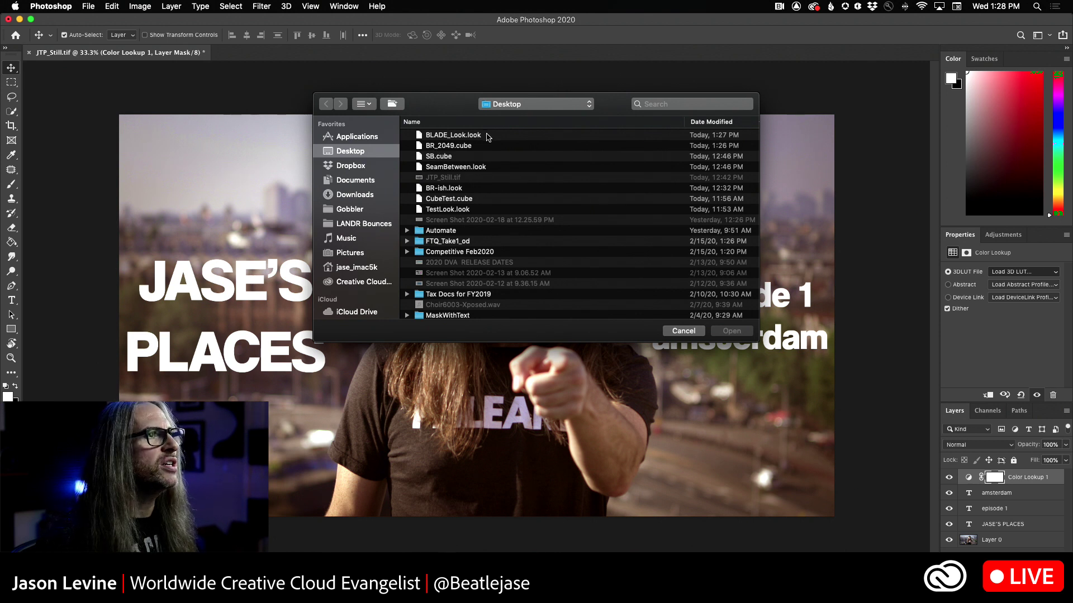
{"action": "left_click", "coordinate": [487, 137]}
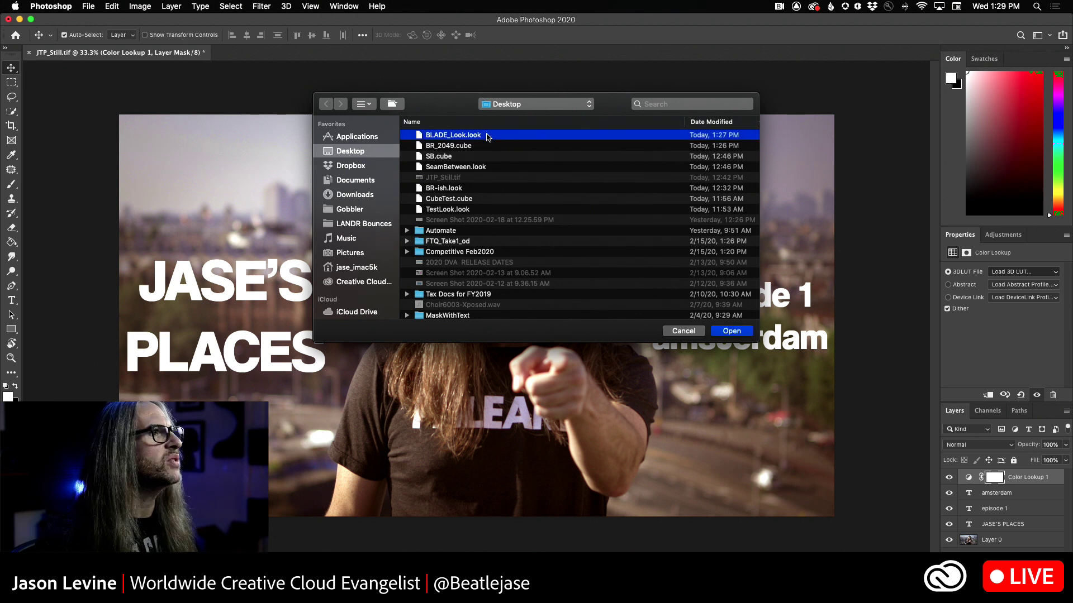
{"action": "left_click", "coordinate": [732, 331]}
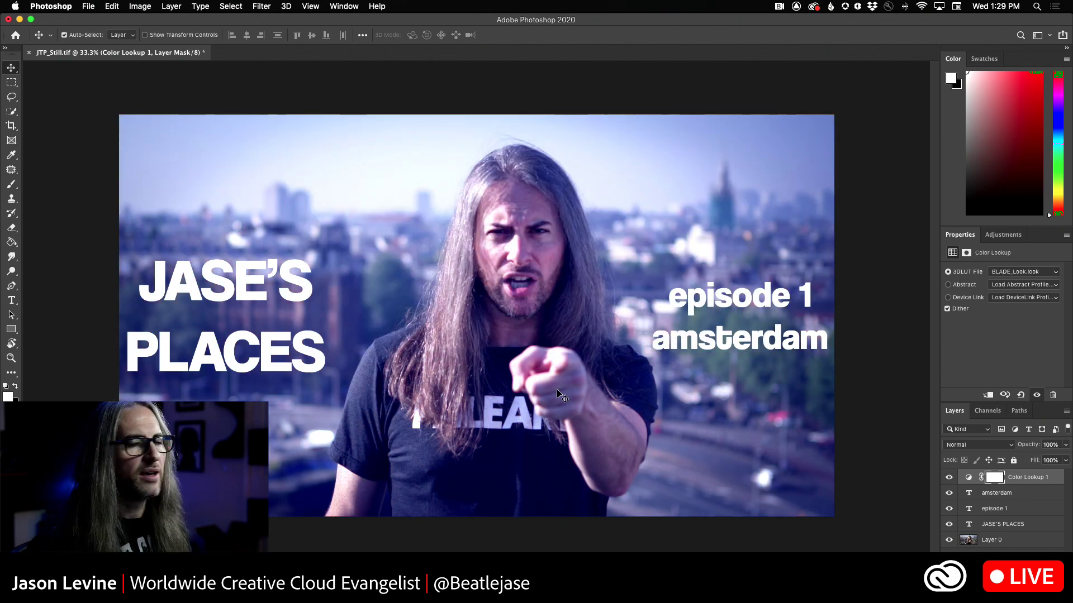
Step: Switch to Premiere Pro, replace SB_Matched Warm with Blade-like as the clip's active effect, and compare it with the Photoshop still
{"action": "key", "text": "super+Tab"}
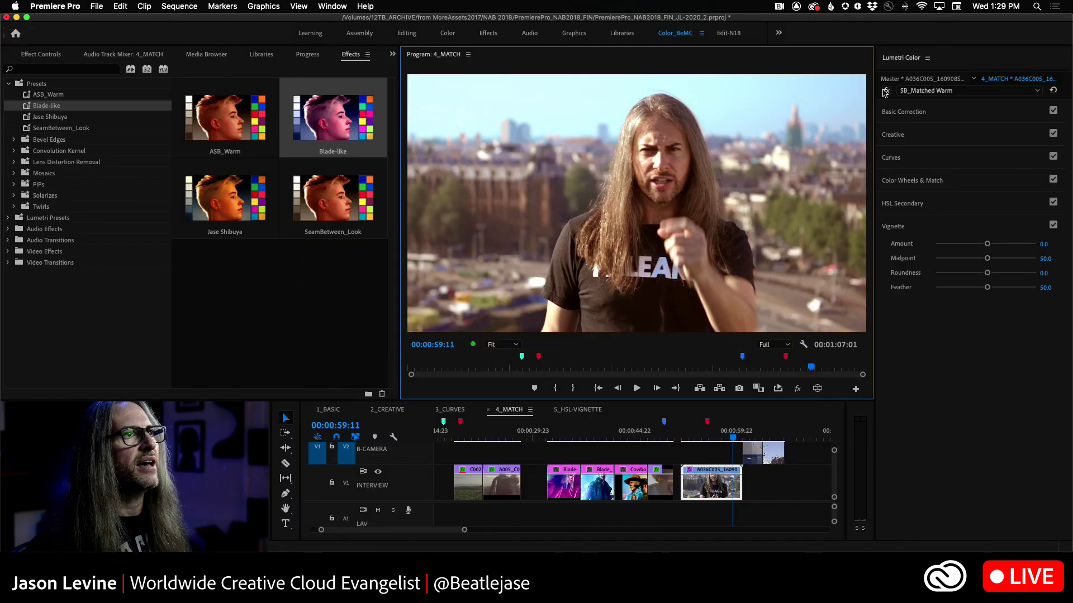
{"action": "left_click", "coordinate": [916, 91]}
{"action": "left_click", "coordinate": [923, 125]}
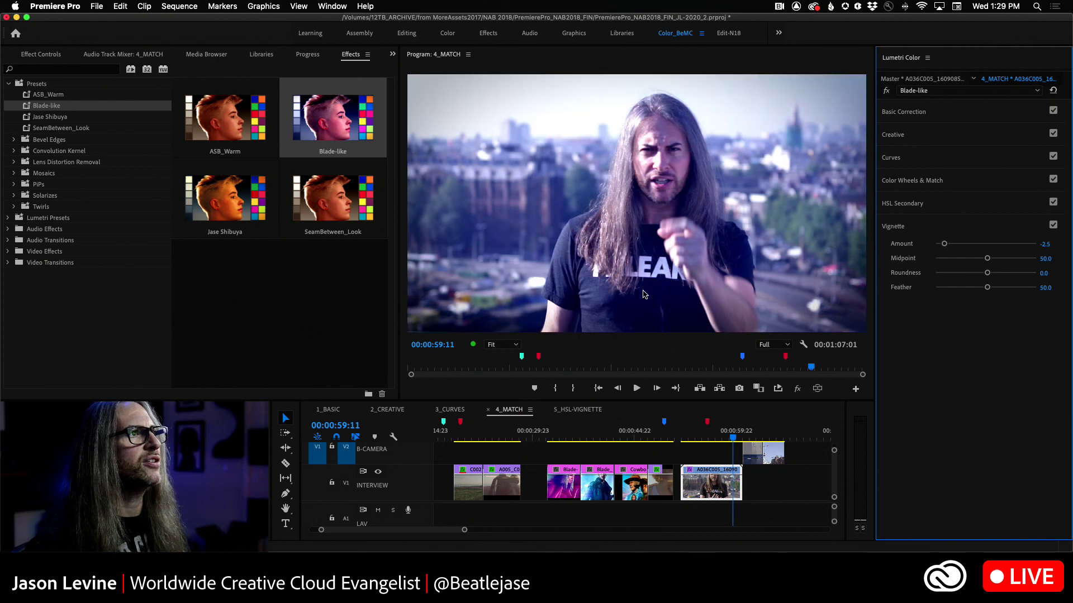
{"action": "key", "text": "super+Tab"}
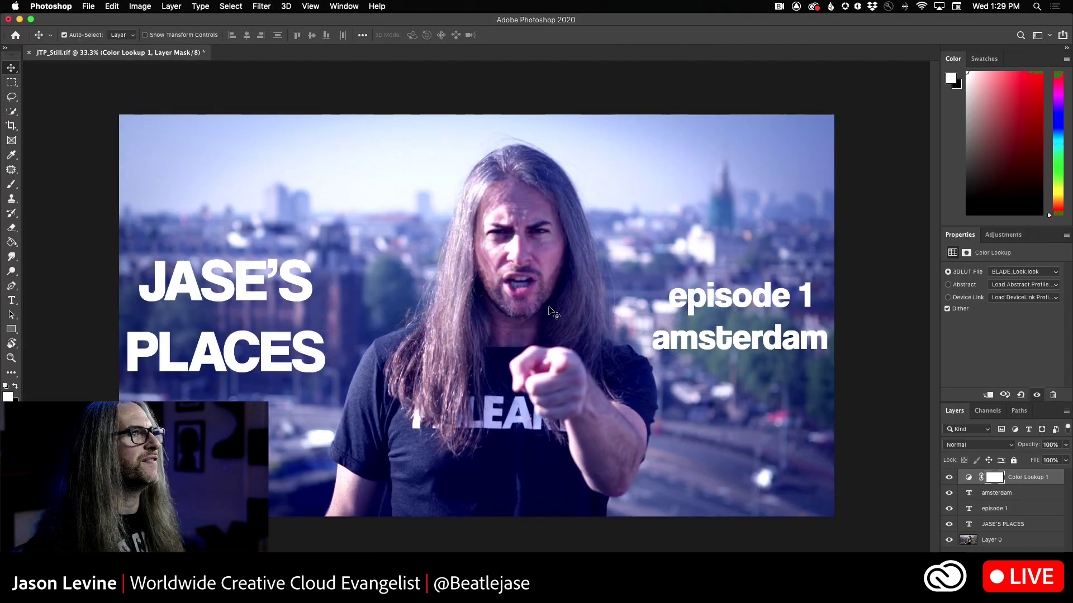
{"action": "key", "text": "super+Tab"}
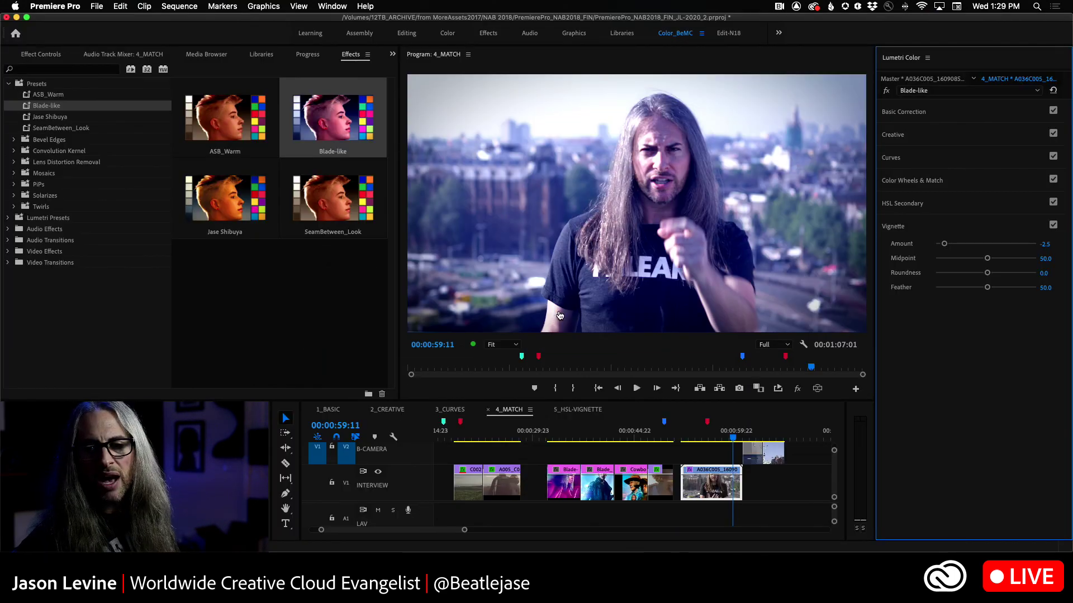
{"action": "key", "text": "super+Tab"}
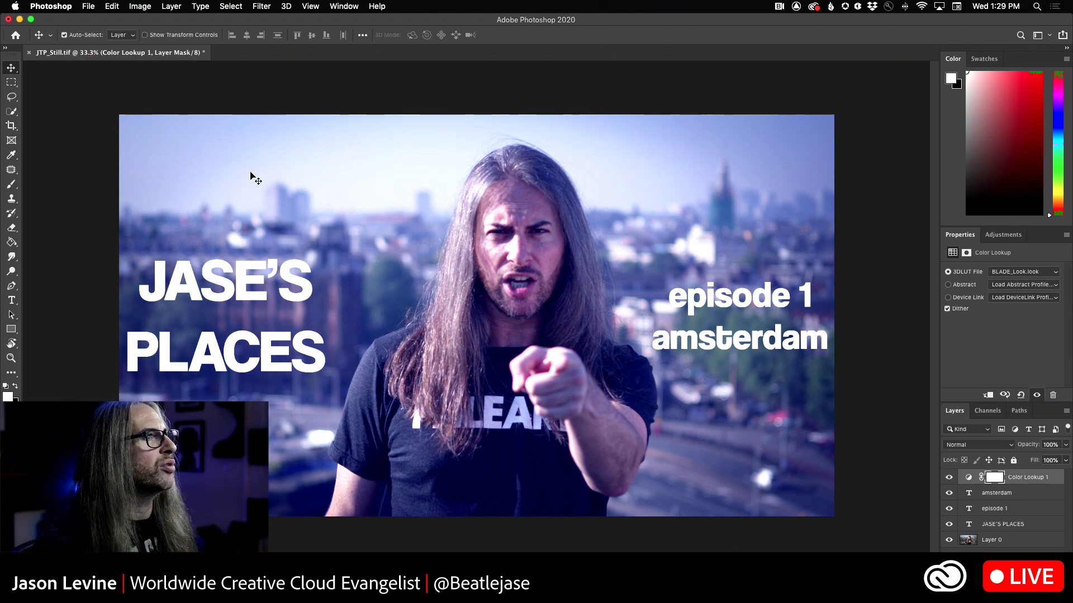
{"action": "left_click", "coordinate": [114, 5]}
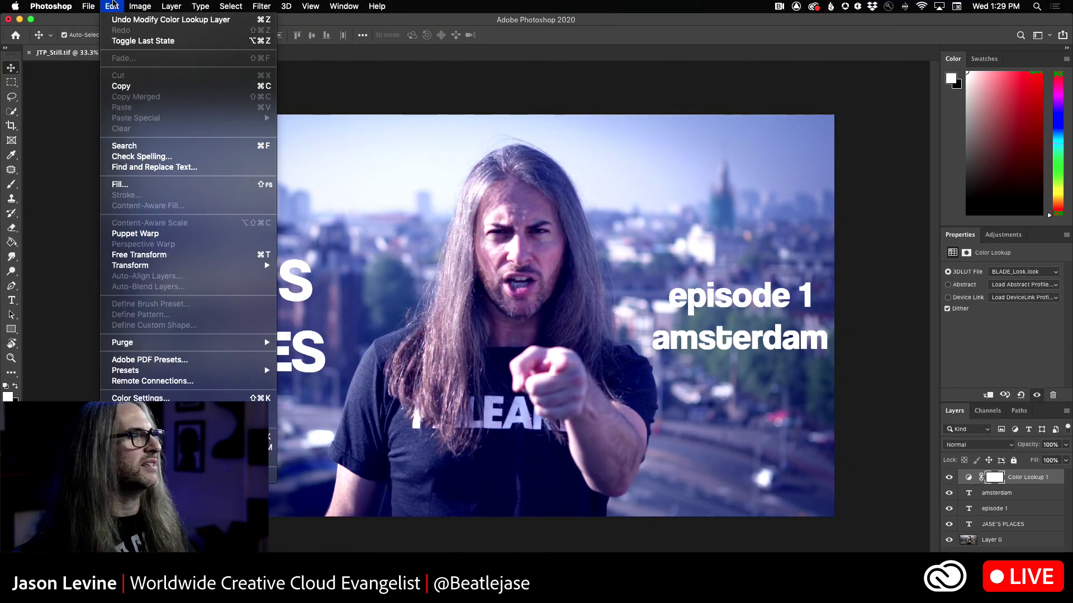
{"action": "left_click", "coordinate": [112, 6]}
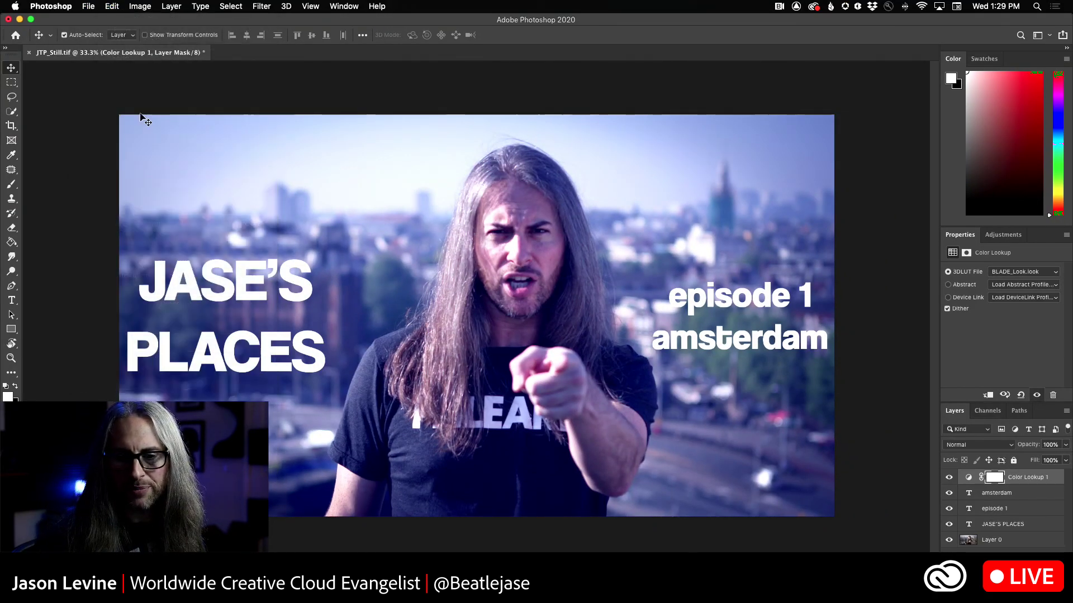